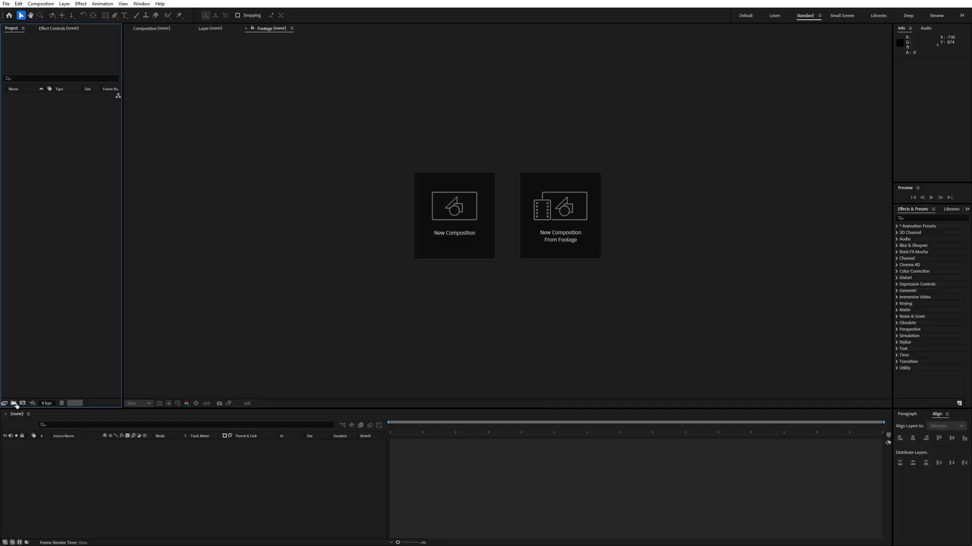
# Step: Create a 1920 × 1080, 30 fps composition named "main" and fit it to the viewer
pyautogui.click(23, 403)
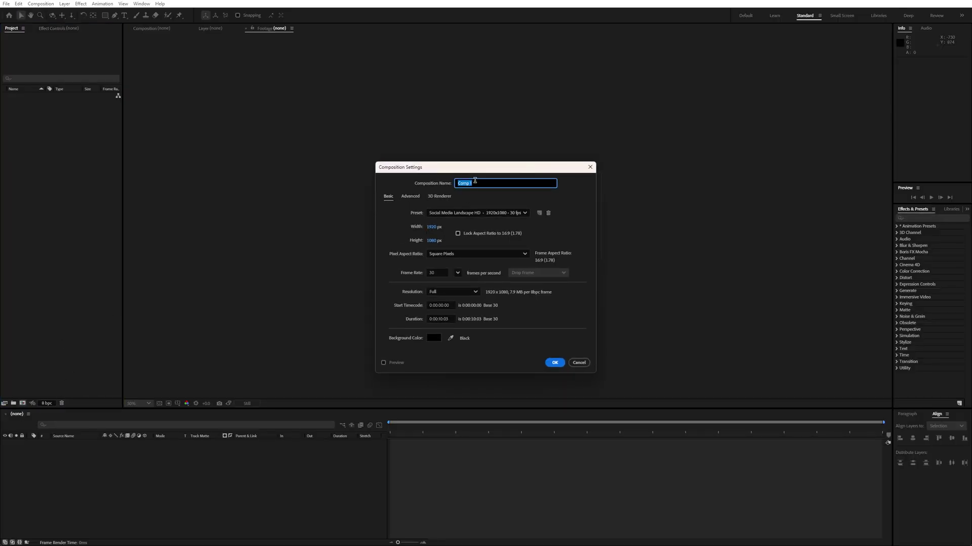
pyautogui.write('main')
pyautogui.press('Return')
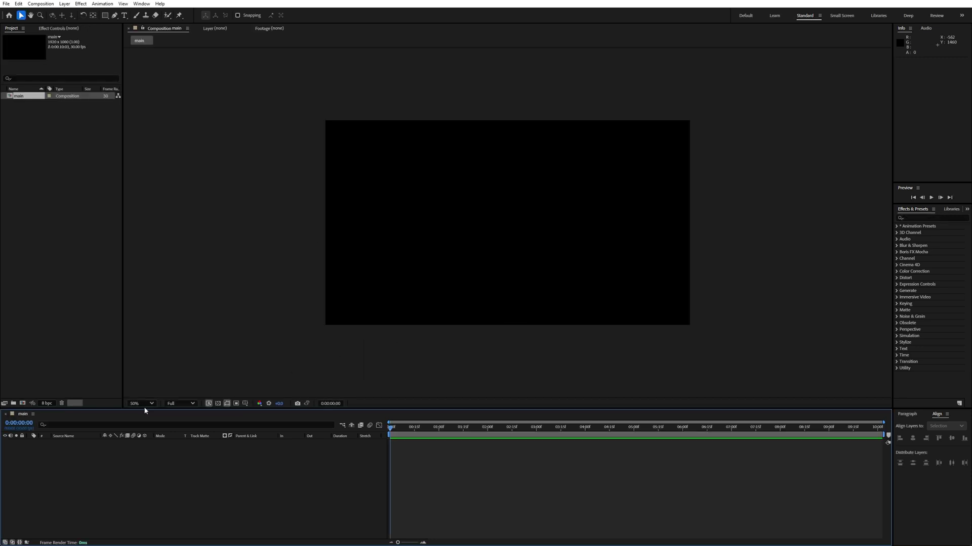
pyautogui.click(143, 404)
pyautogui.click(140, 252)
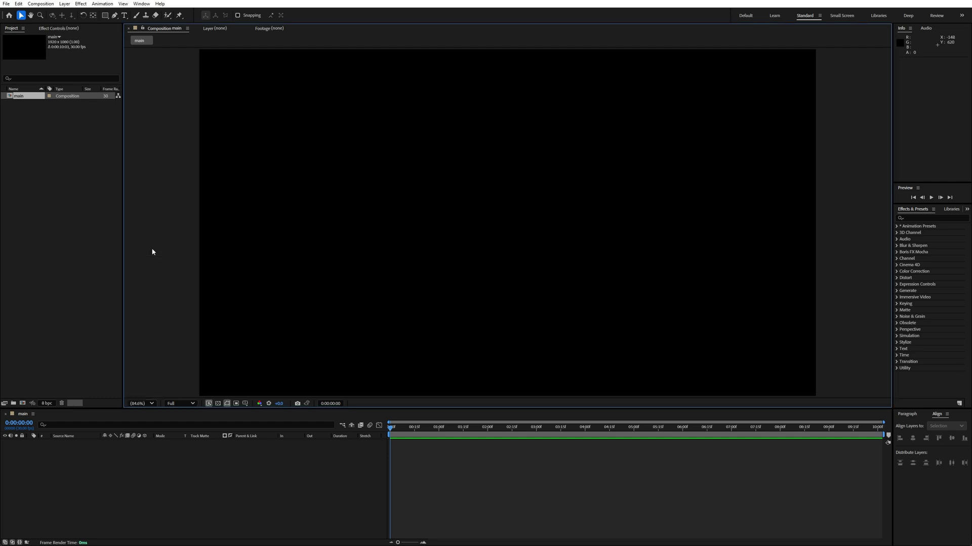
# Step: Add a full-frame rectangle with a radial gradient fill and extend the gradient from the centre horizontally to nearly the frame's right edge
pyautogui.doubleClick(105, 15)
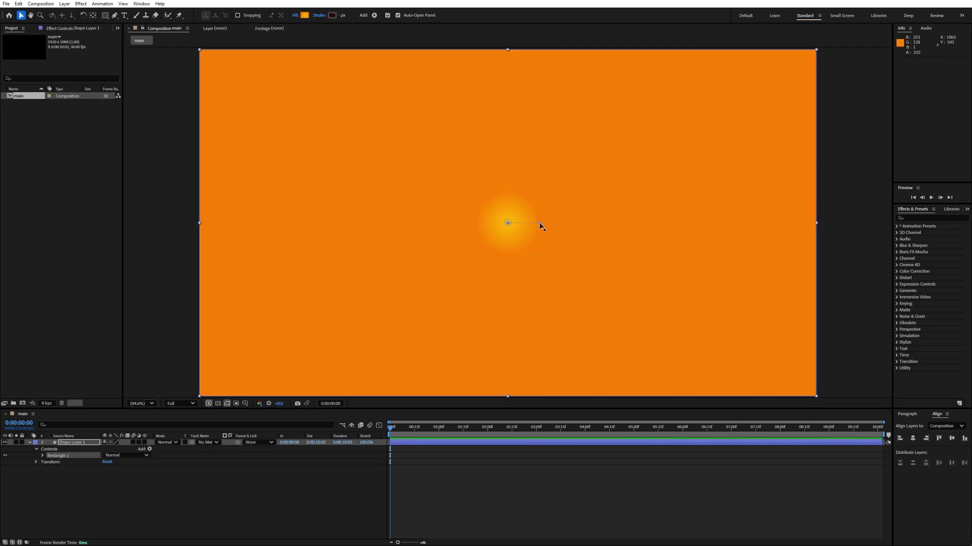
pyautogui.moveTo(539, 223); pyautogui.dragTo(779, 224)
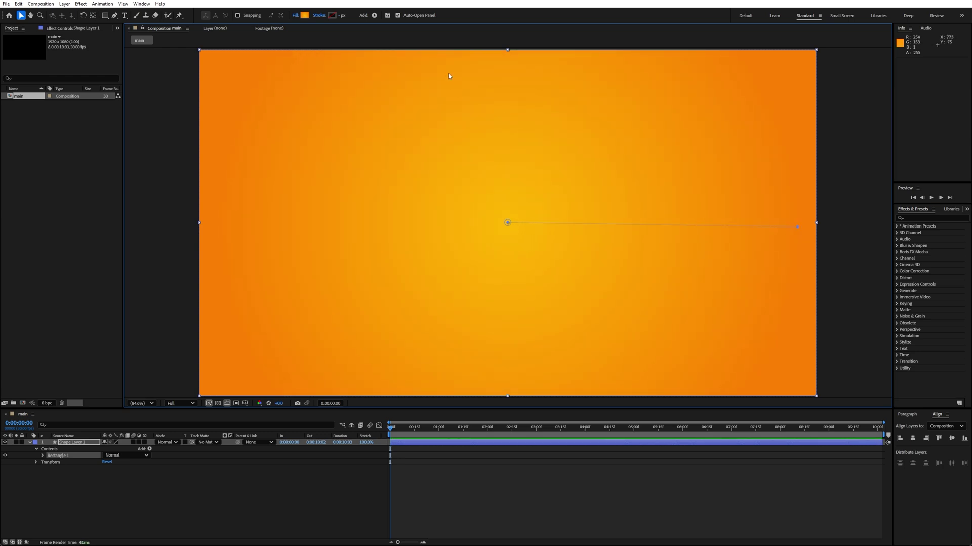
pyautogui.click(293, 15)
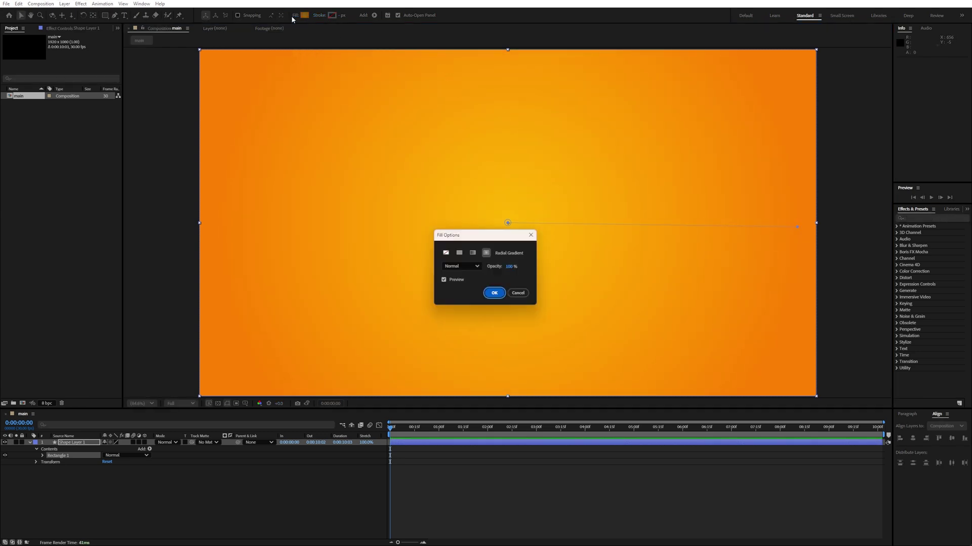
pyautogui.click(495, 294)
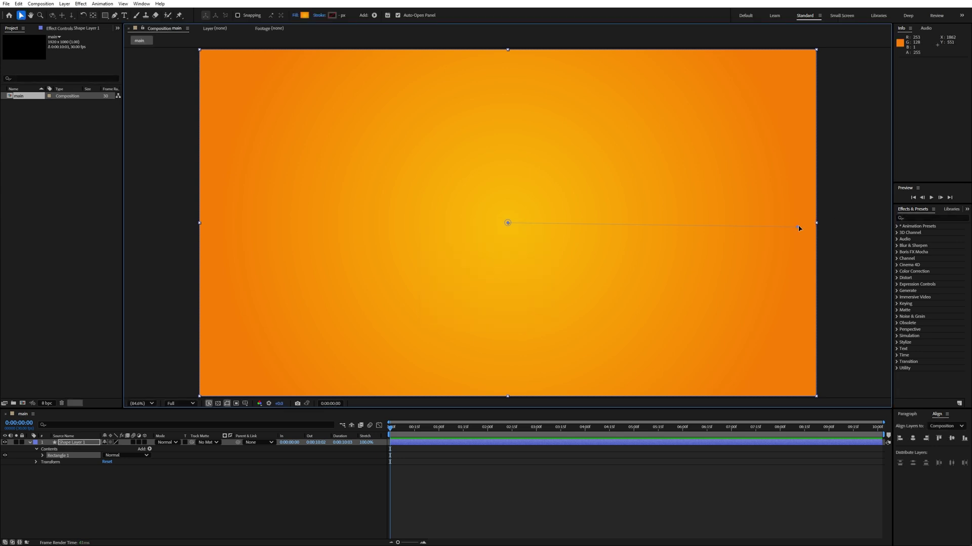
pyautogui.moveTo(799, 228); pyautogui.dragTo(806, 223)
# Step: Set the starting colour stop of the rectangle's radial gradient to hex FFB902
pyautogui.click(305, 15)
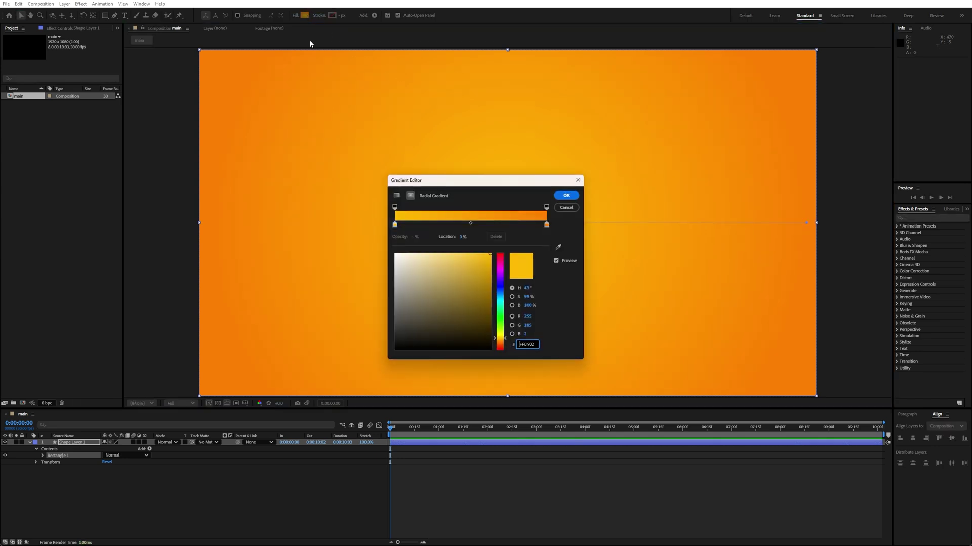
pyautogui.click(394, 229)
pyautogui.click(526, 345)
pyautogui.write('FF')
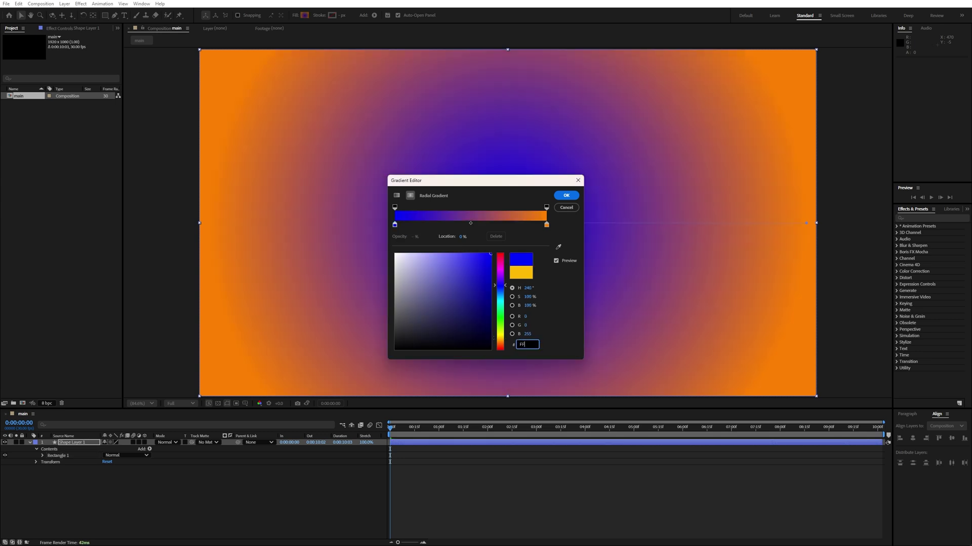
pyautogui.write('B90')
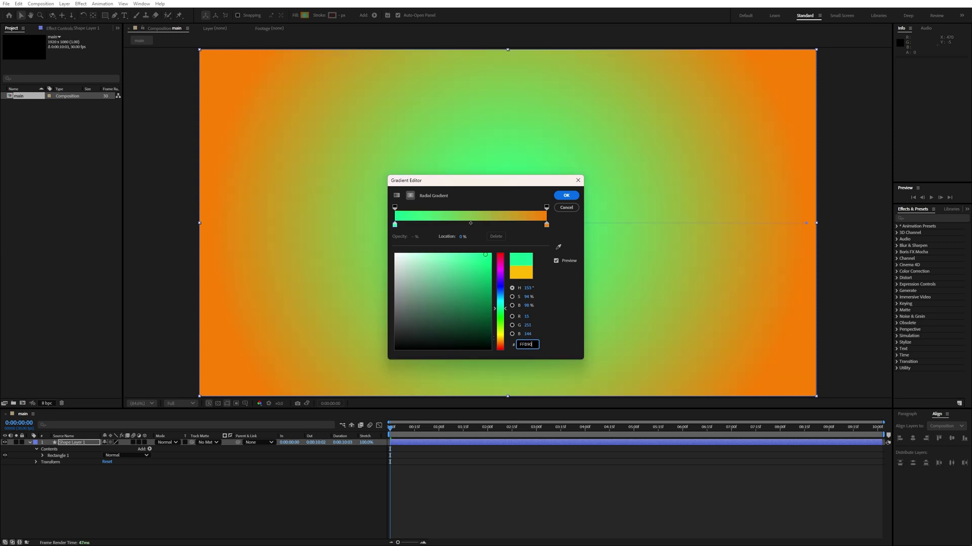
pyautogui.write('2')
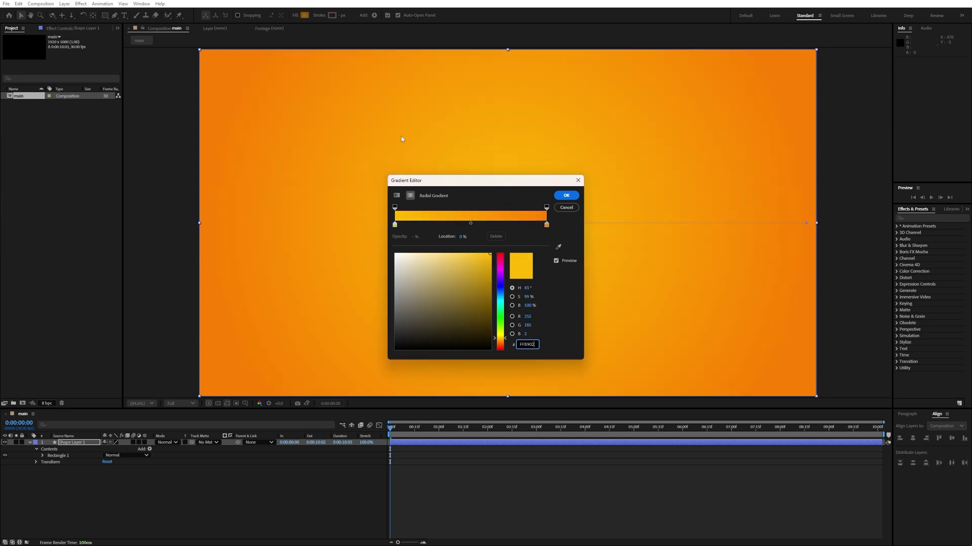
# Step: Set the ending colour stop of the rectangle's radial gradient to hex FD8001 and accept the gradient
pyautogui.click(546, 224)
pyautogui.click(526, 343)
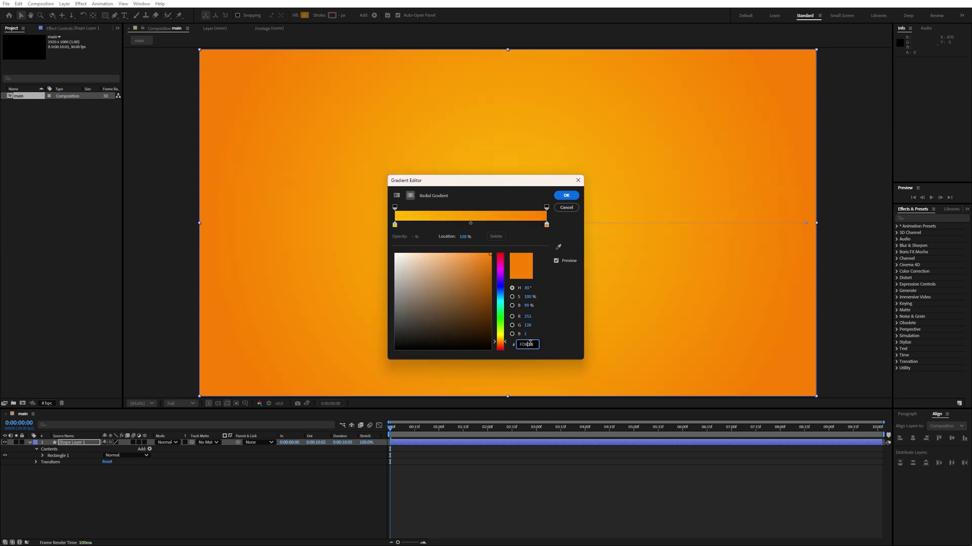
pyautogui.write('FD')
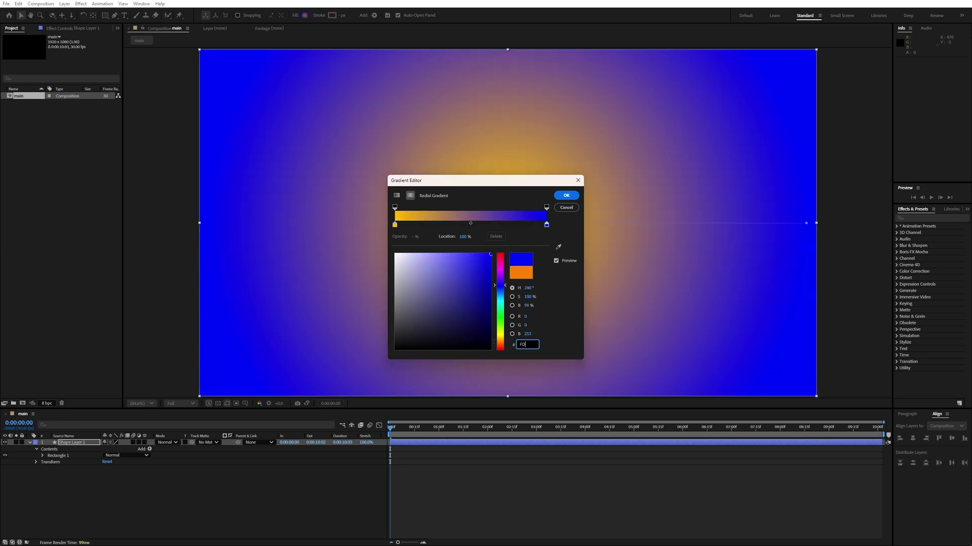
pyautogui.write('8001')
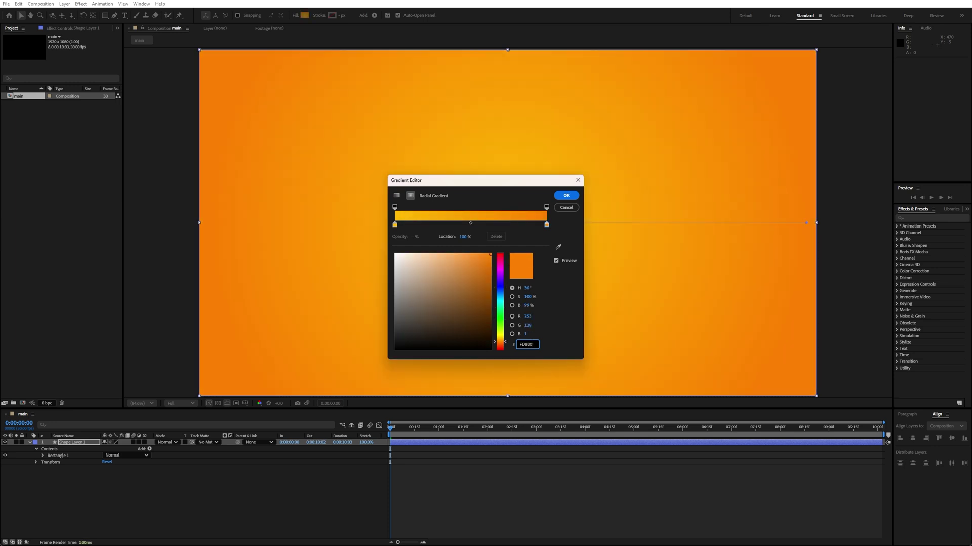
pyautogui.press('Return')
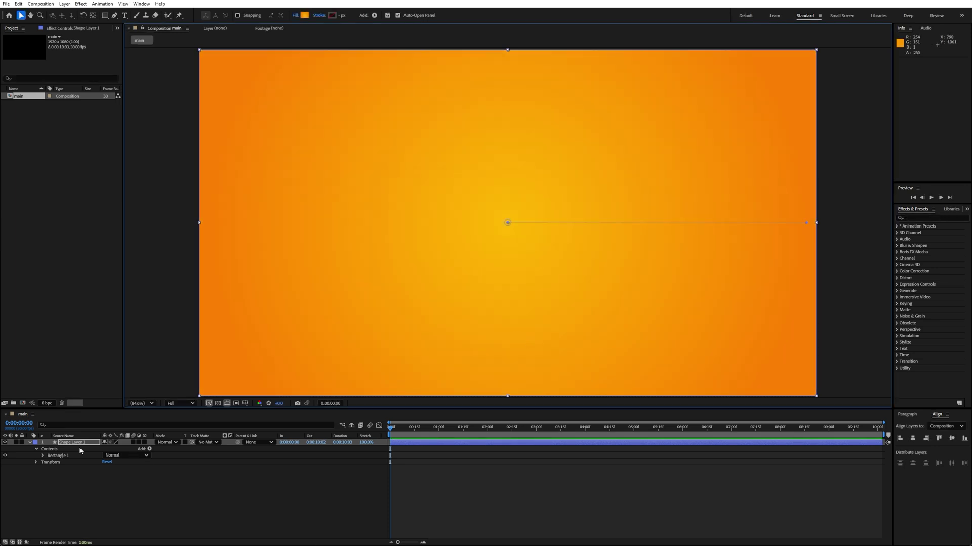
# Step: Rename the gradient shape layer as "background" and collapse its properties
pyautogui.click(79, 445)
pyautogui.press('Return')
pyautogui.write('background')
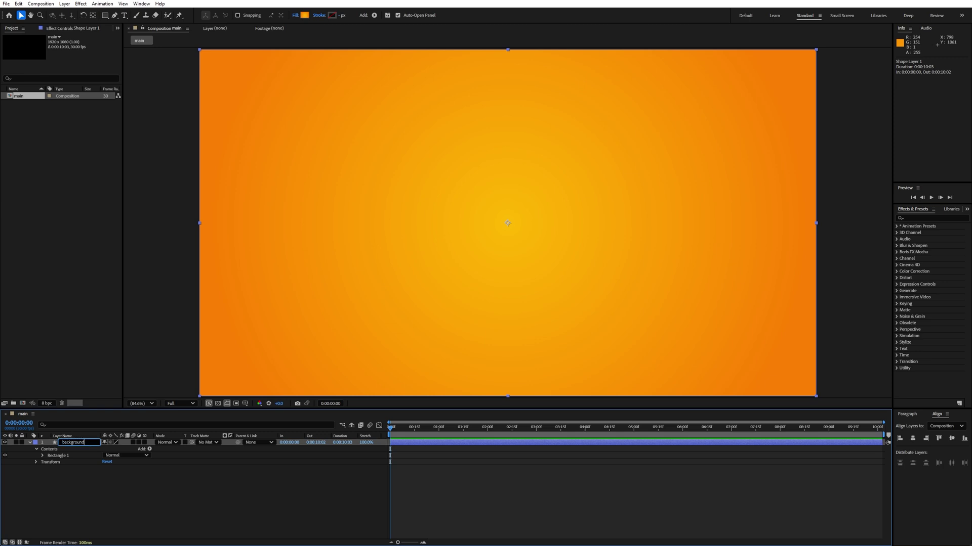
pyautogui.press('Return')
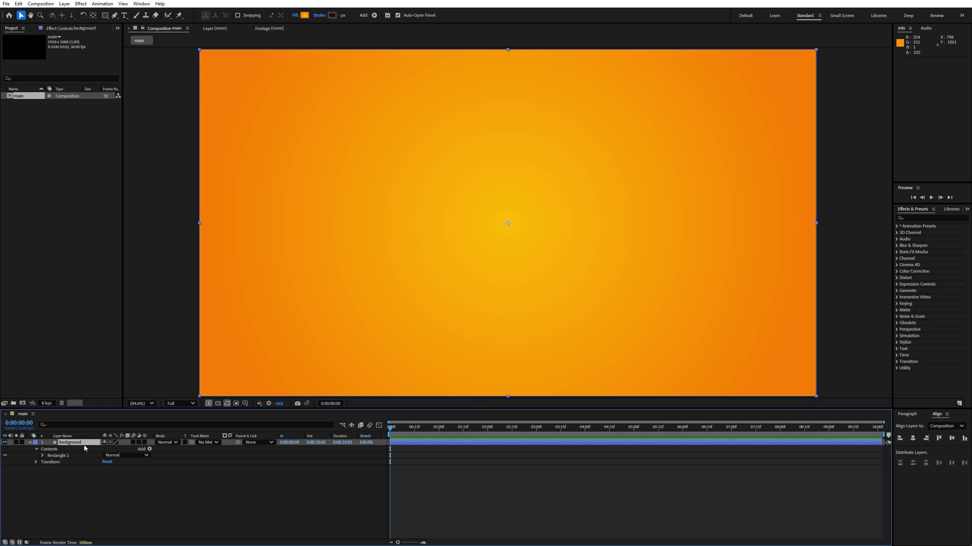
pyautogui.click(28, 445)
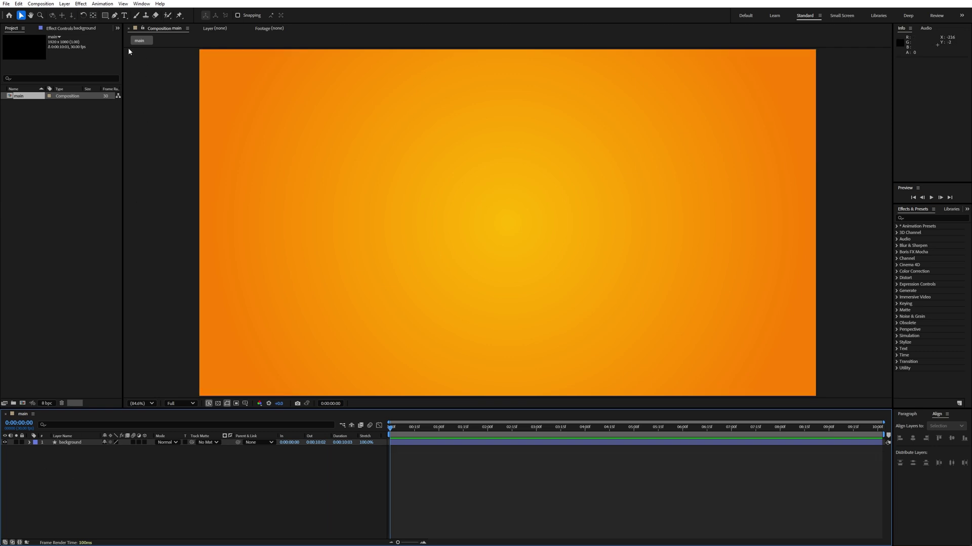
# Step: Add a text layer over the background with "Orange" on the first line and "enegry" on the second
pyautogui.click(124, 15)
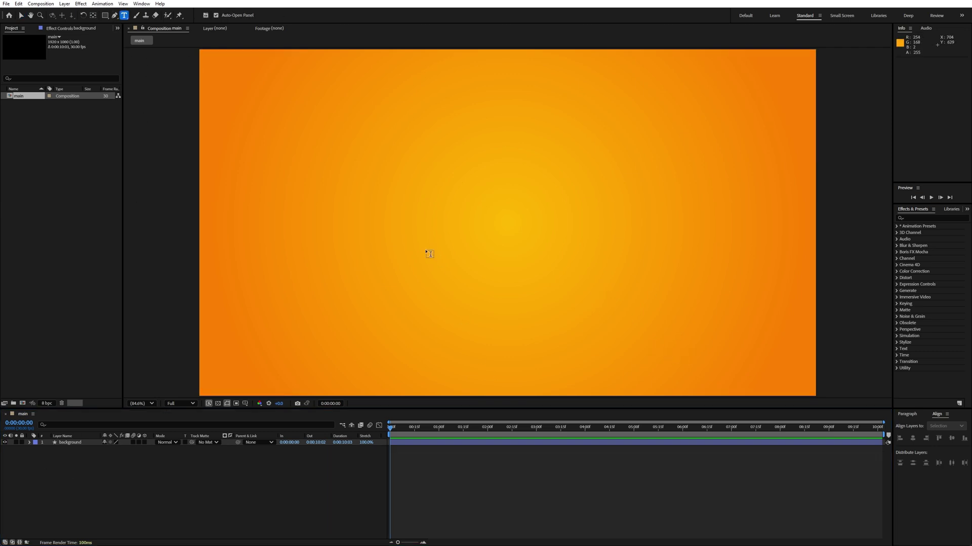
pyautogui.click(472, 201)
pyautogui.write('Orange')
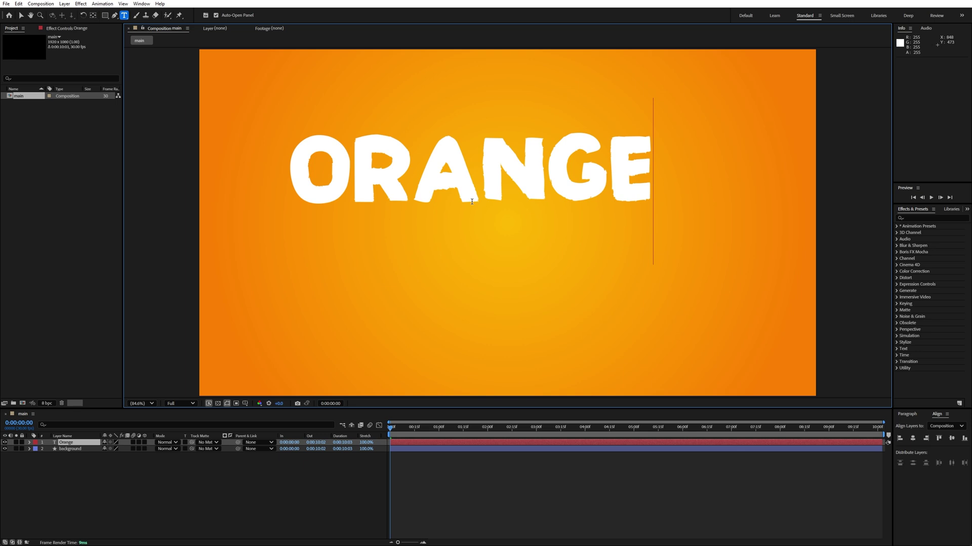
pyautogui.press('Return')
pyautogui.write('enegry')
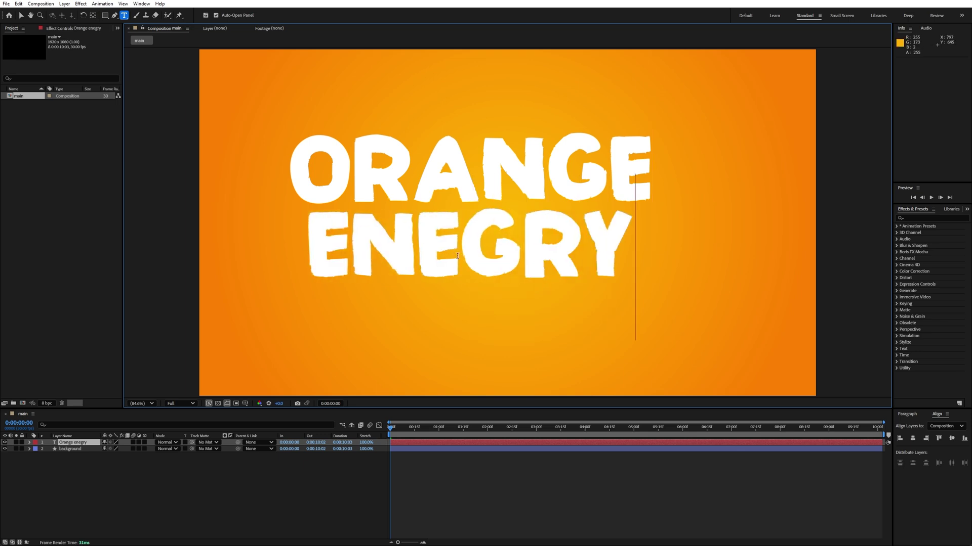
# Step: Set the second text line's font size to 415 px and the leading of all the text to 270 px
pyautogui.hotkey('ctrl', 'a')
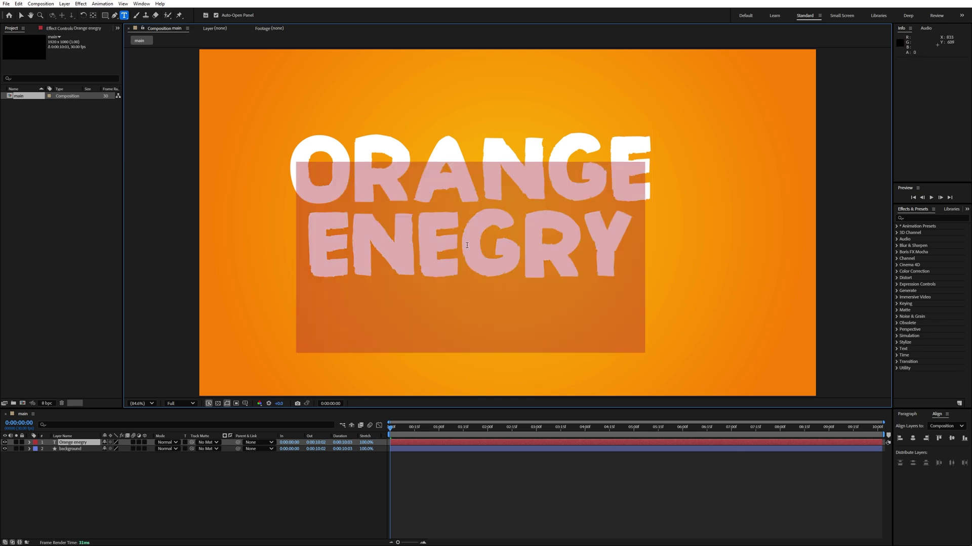
pyautogui.click(966, 209)
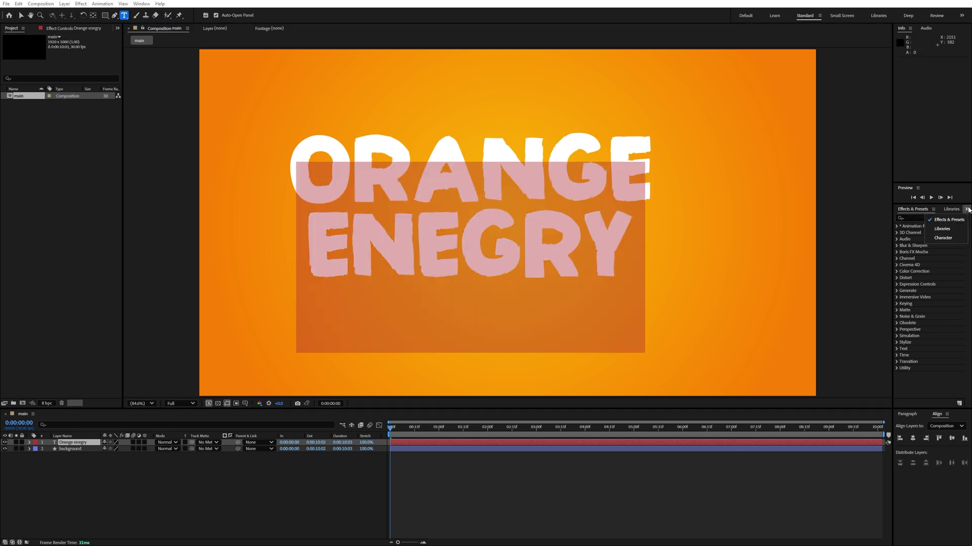
pyautogui.click(934, 236)
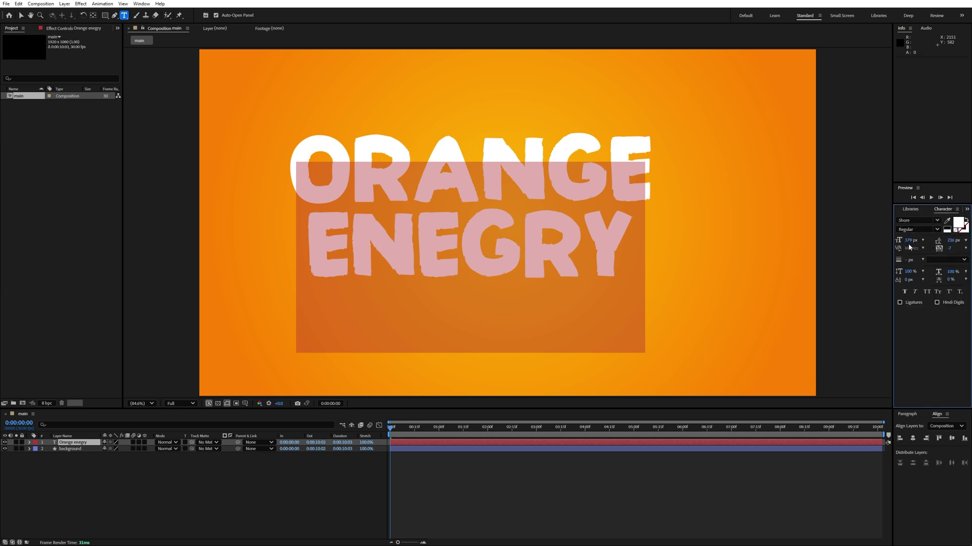
pyautogui.moveTo(909, 244); pyautogui.dragTo(926, 247)
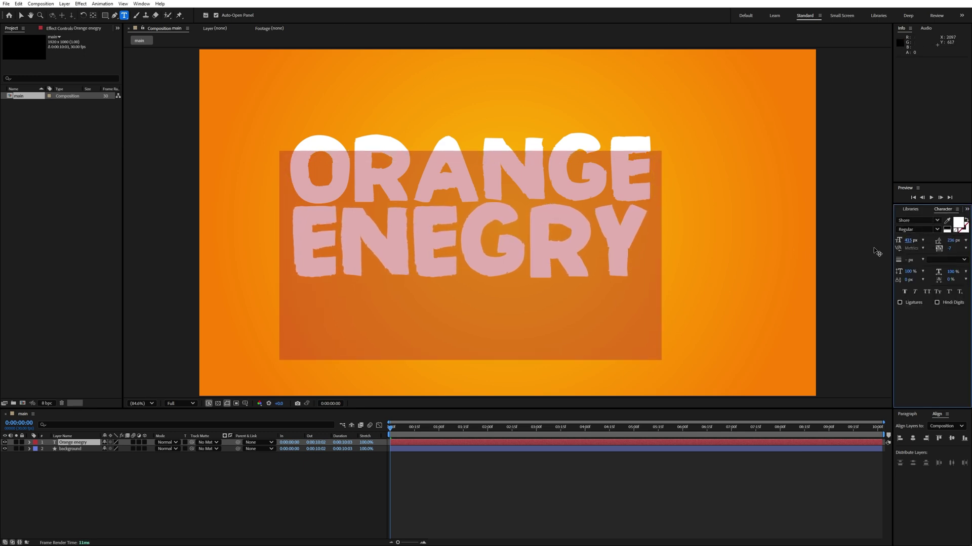
pyautogui.hotkey('ctrl', 'a')
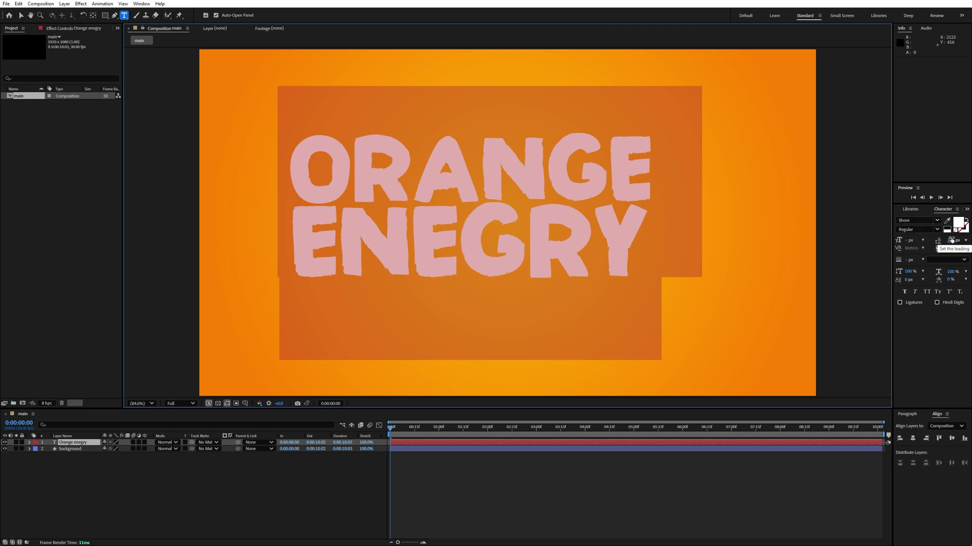
pyautogui.moveTo(951, 241); pyautogui.dragTo(965, 239)
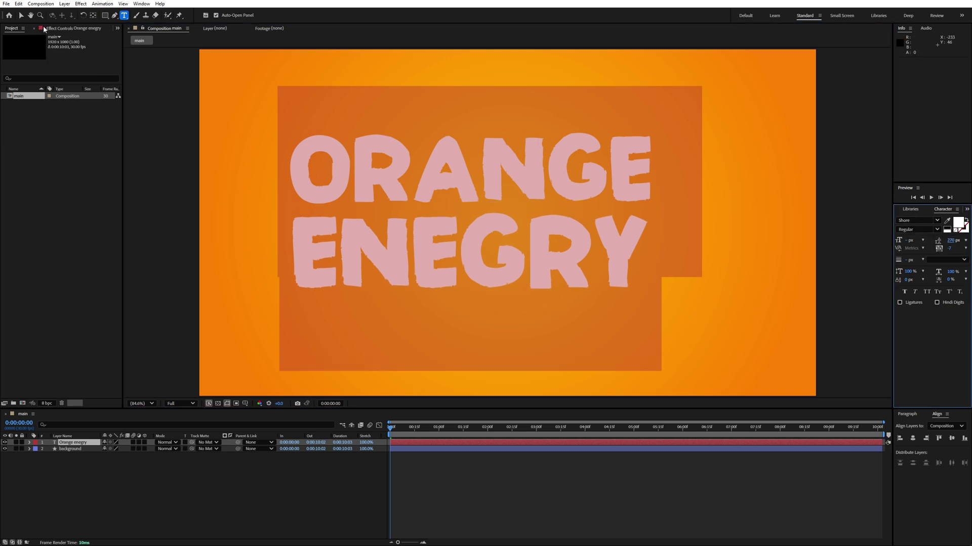
# Step: Centre the text layer horizontally and vertically in the composition
pyautogui.click(21, 15)
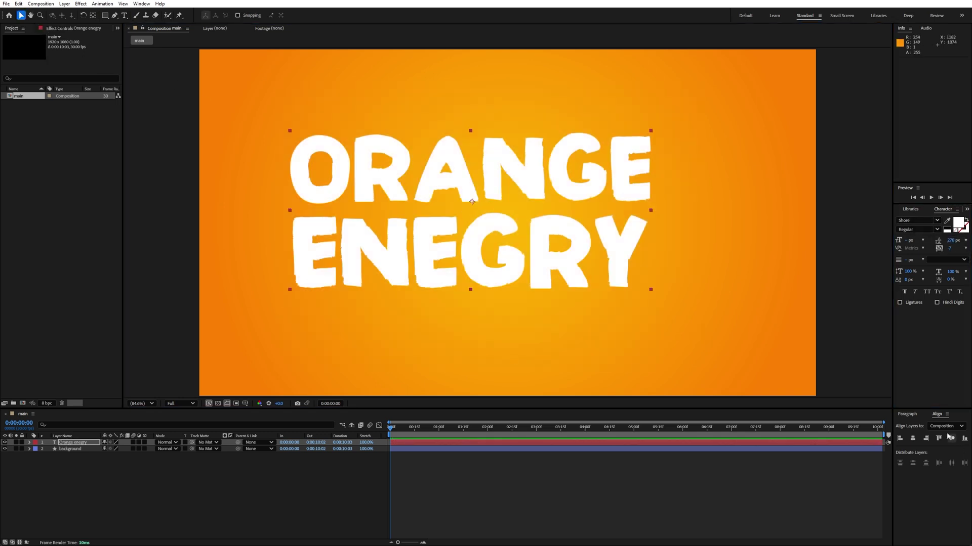
pyautogui.click(913, 439)
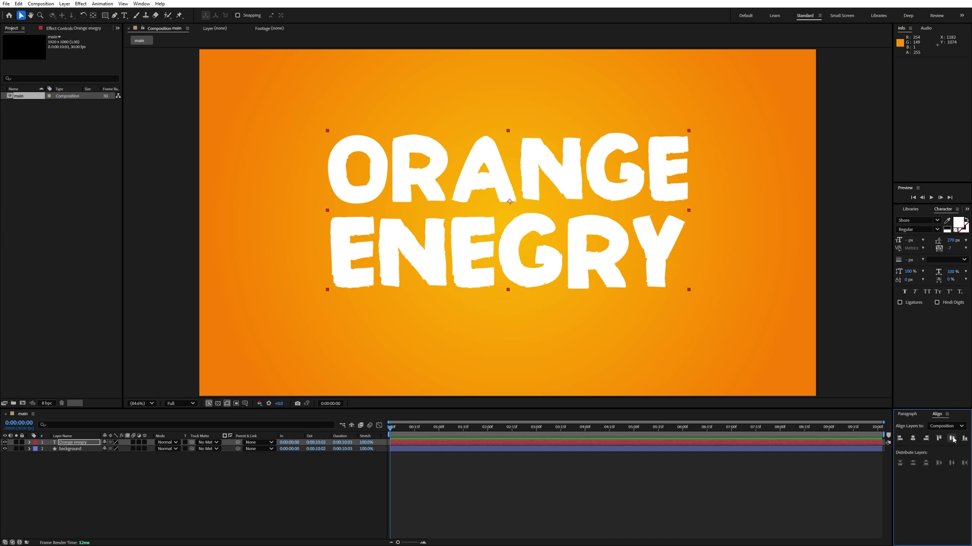
pyautogui.click(952, 438)
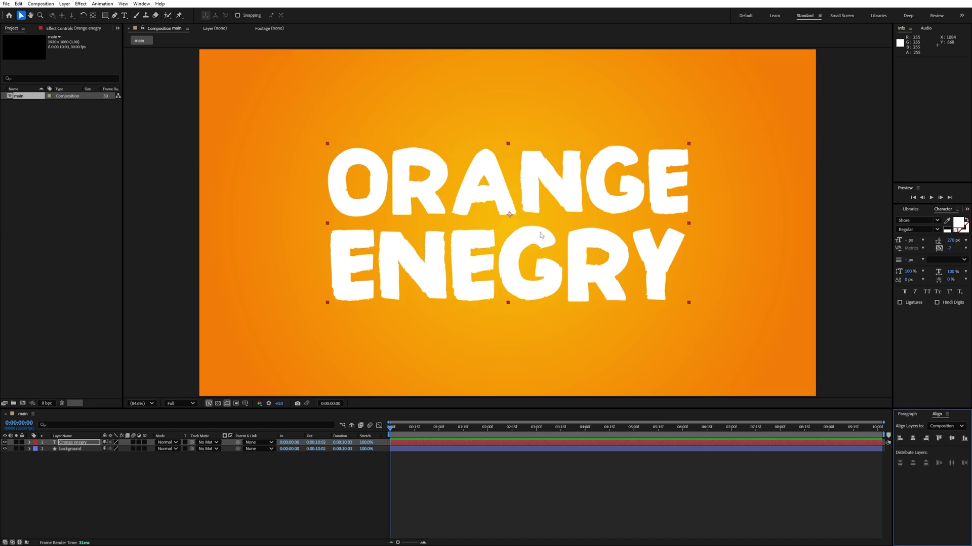
# Step: Create masks from the "Orange enegry" text, delete the original text layer and select the outlines layer
pyautogui.rightClick(86, 448)
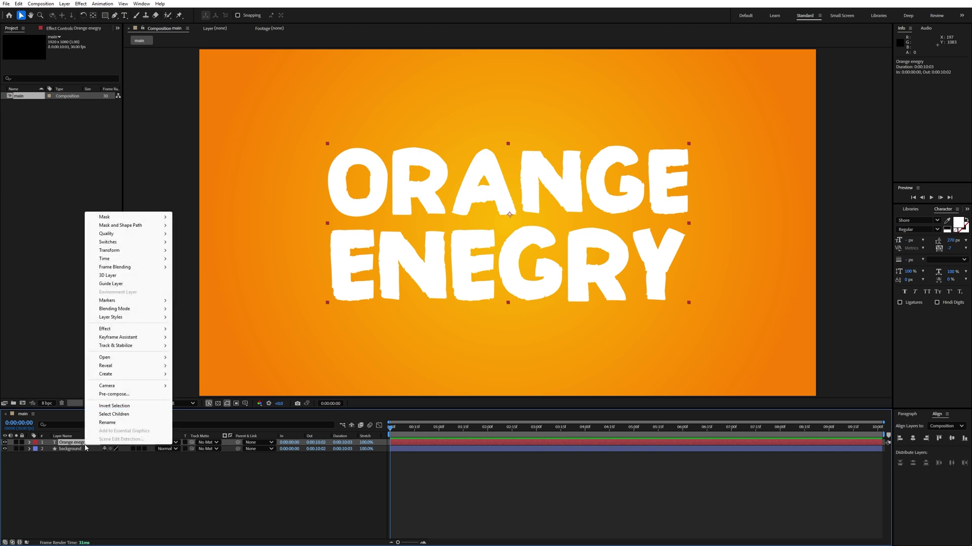
pyautogui.moveTo(124, 374)
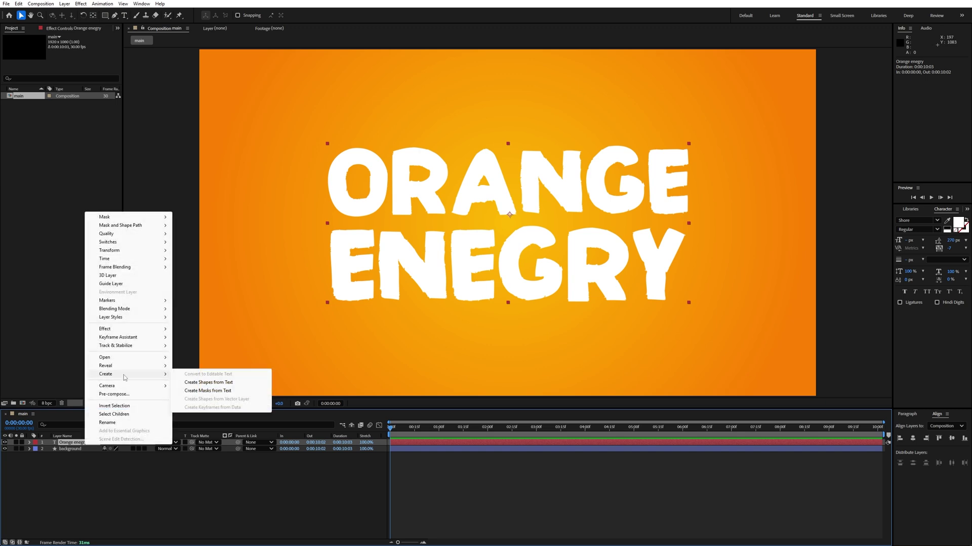
pyautogui.click(206, 391)
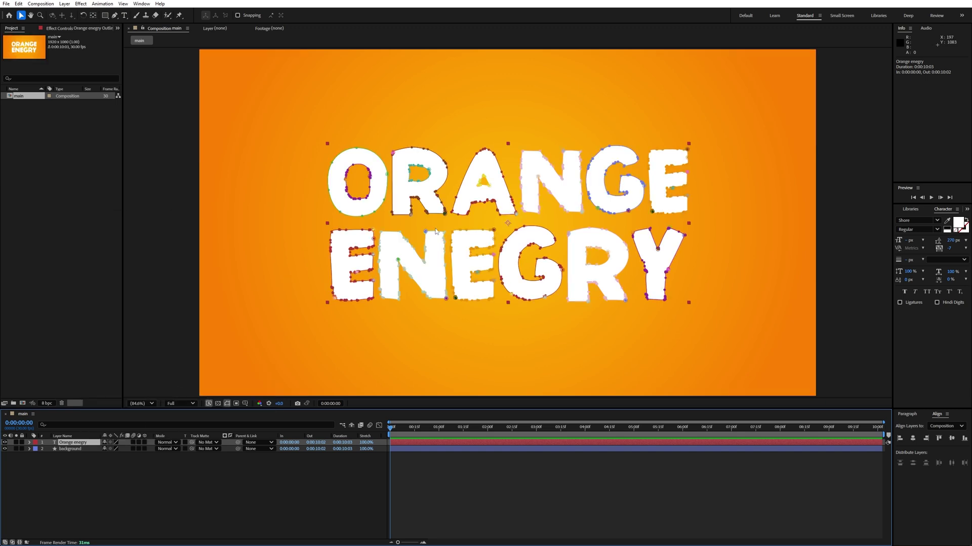
pyautogui.click(71, 452)
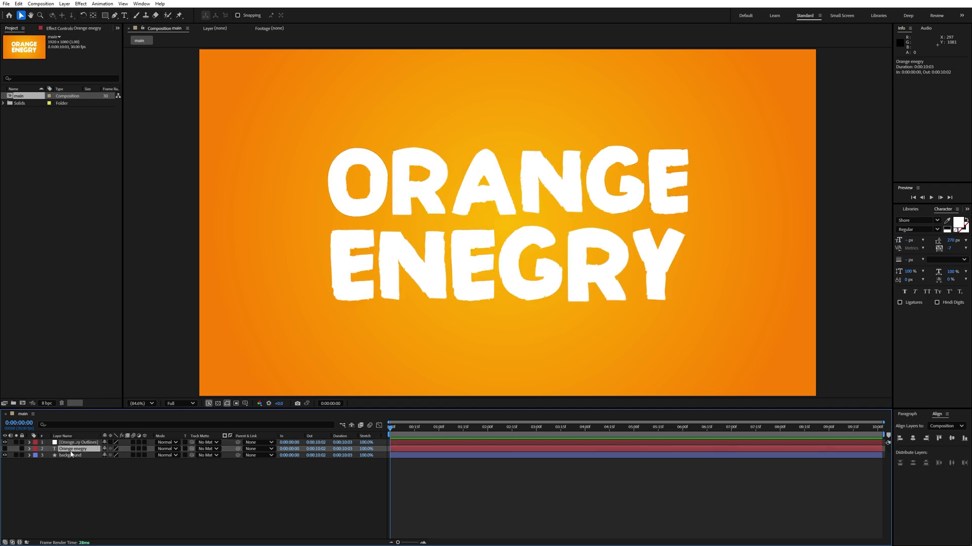
pyautogui.press('Delete')
pyautogui.click(71, 442)
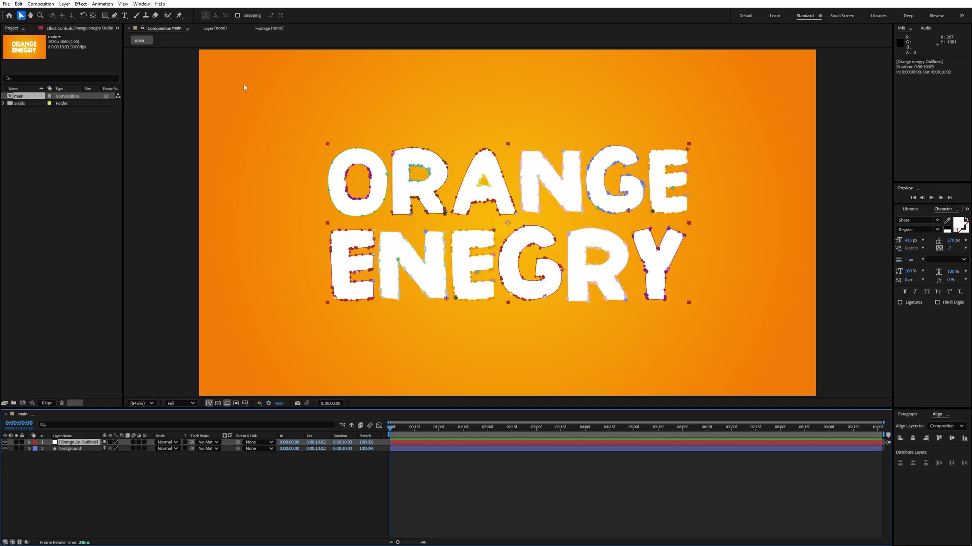
# Step: Apply the Scribble effect to the text outlines layer and make it scribble all masks
pyautogui.click(966, 210)
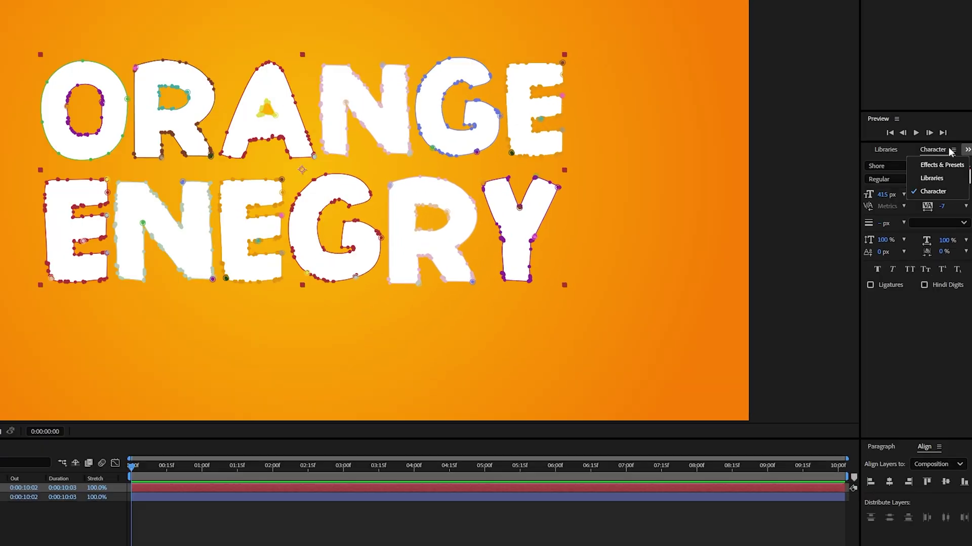
pyautogui.click(945, 166)
pyautogui.click(902, 162)
pyautogui.write('sc')
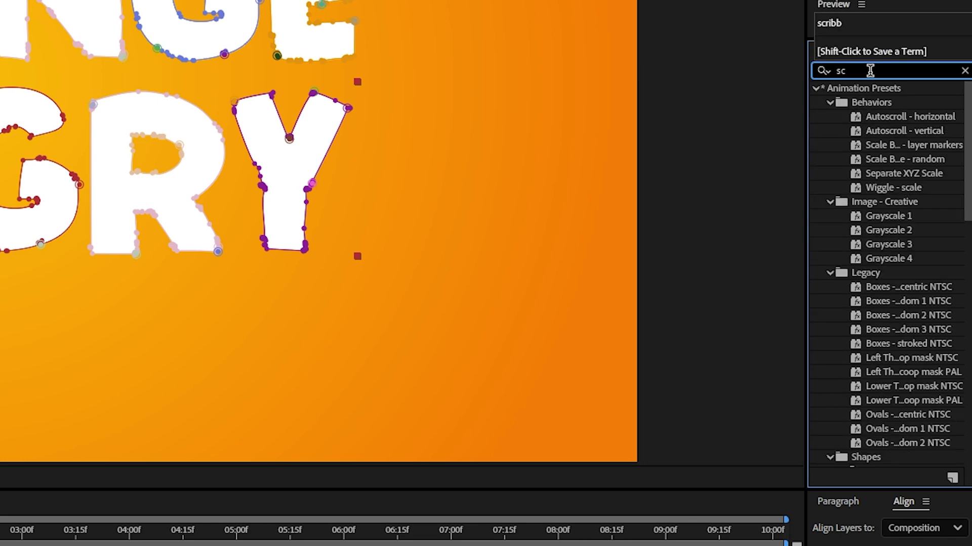
pyautogui.write('ribb')
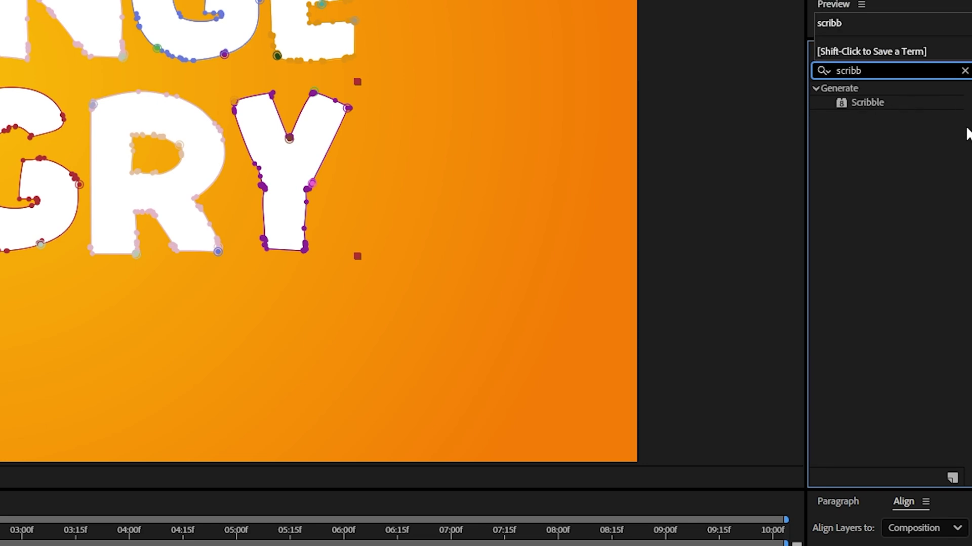
pyautogui.moveTo(874, 107)
pyautogui.mouseDown()
pyautogui.moveTo(603, 218)
pyautogui.moveTo(505, 215)
pyautogui.mouseUp()
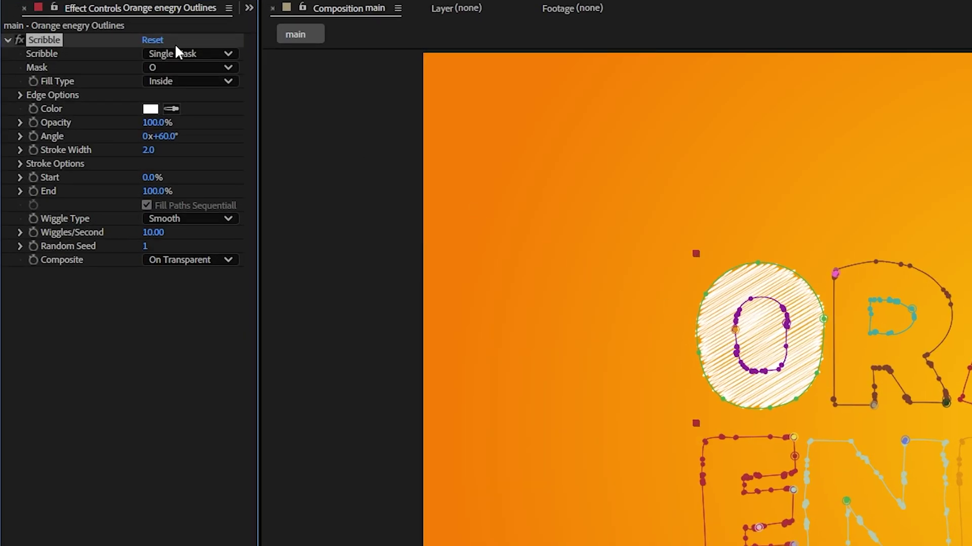
pyautogui.click(177, 48)
pyautogui.click(203, 116)
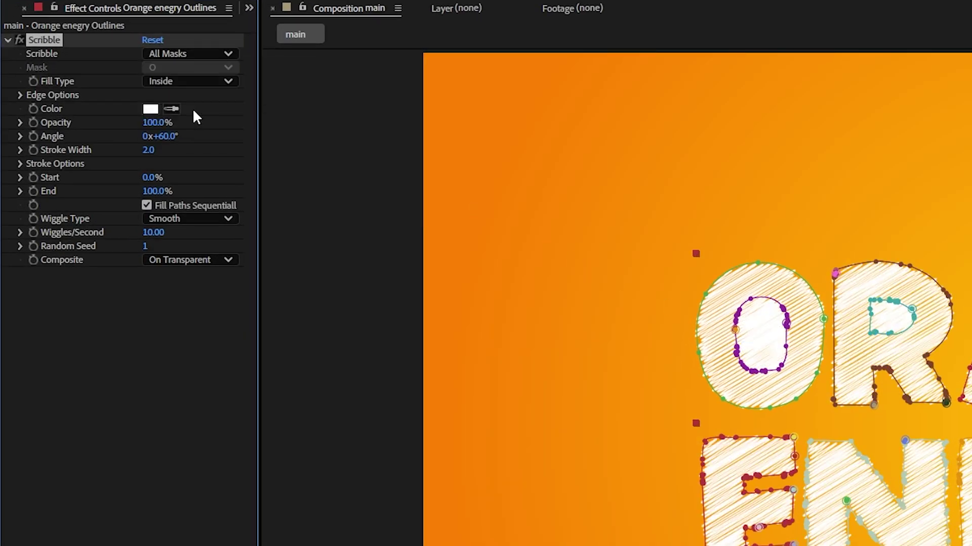
# Step: Set the Scribble effect's stroke width to 1.7, wiggles per second to 7 and random seed to 60
pyautogui.click(148, 150)
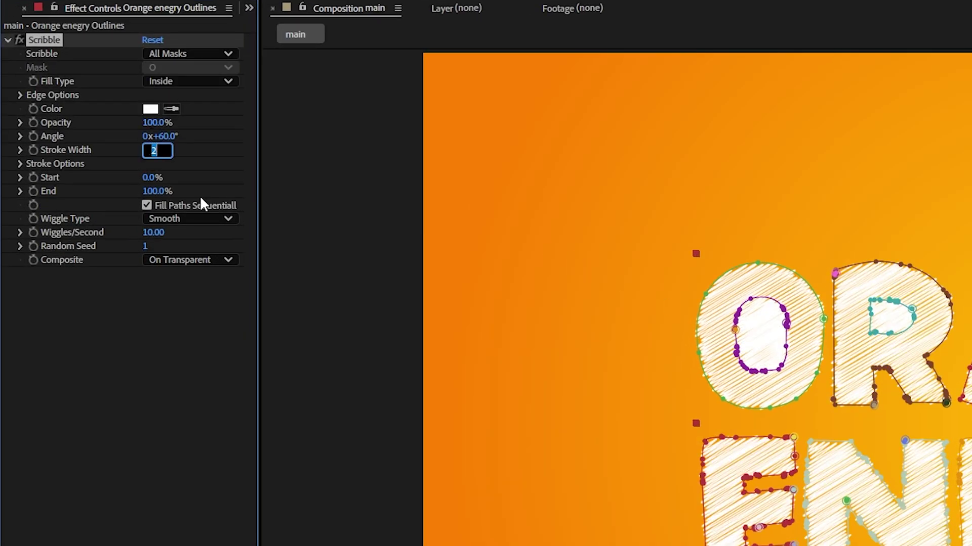
pyautogui.write('1.7')
pyautogui.press('Return')
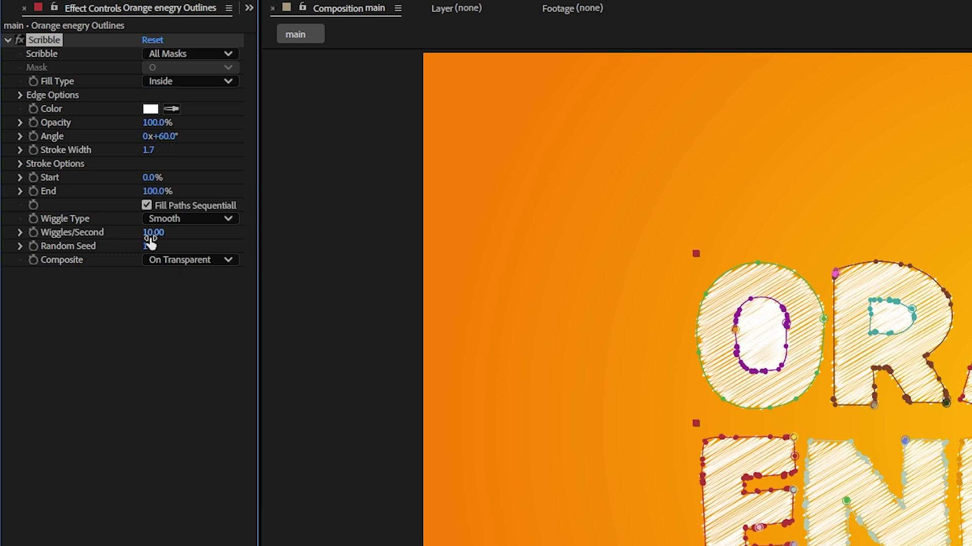
pyautogui.click(151, 234)
pyautogui.write('7')
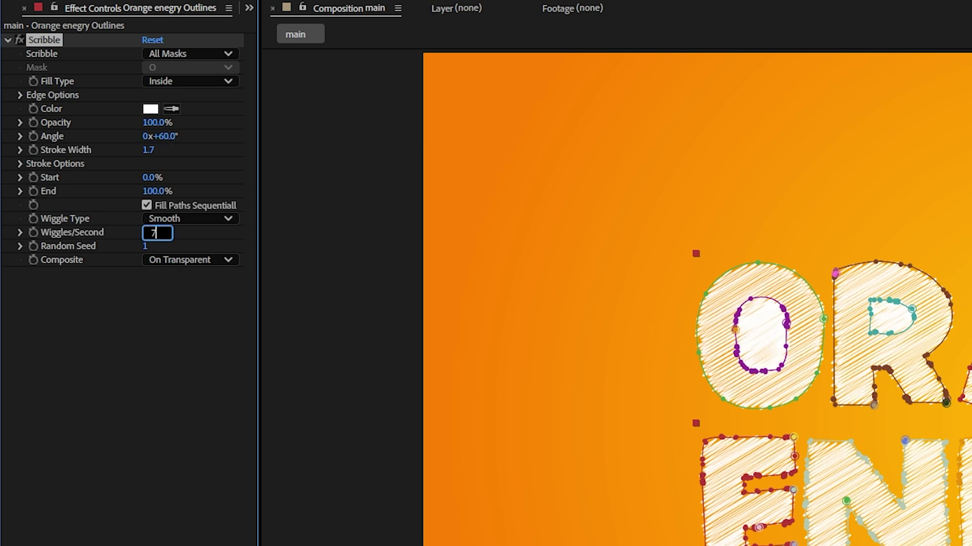
pyautogui.press('Return')
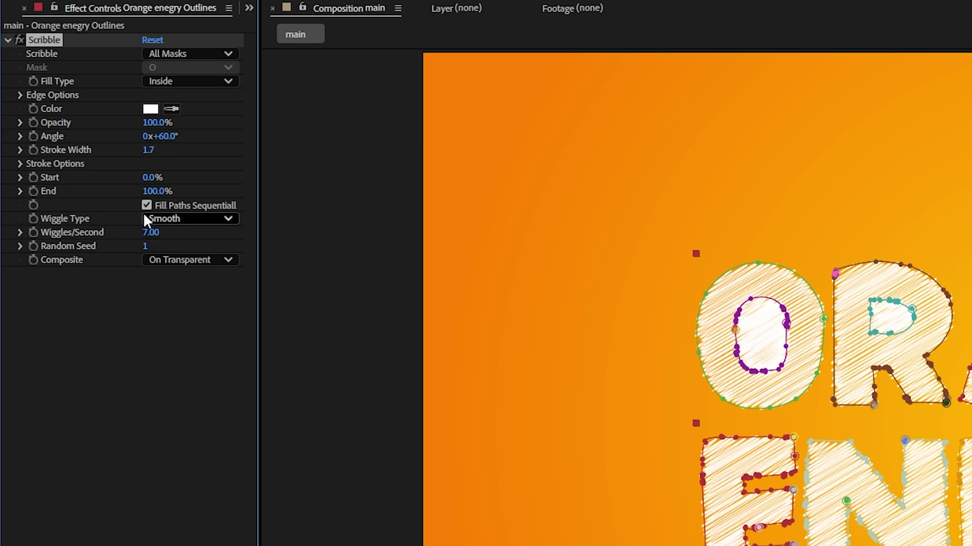
pyautogui.click(146, 247)
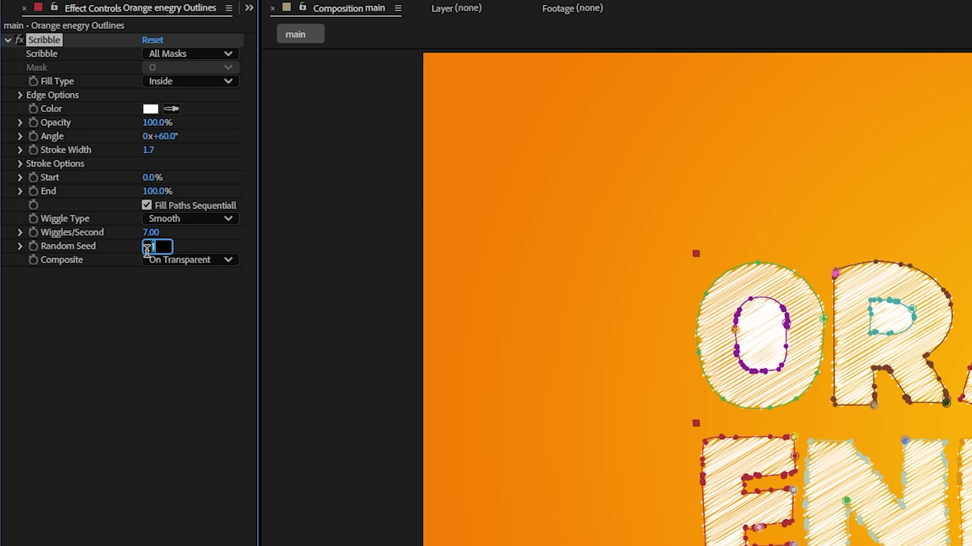
pyautogui.write('60')
pyautogui.press('Return')
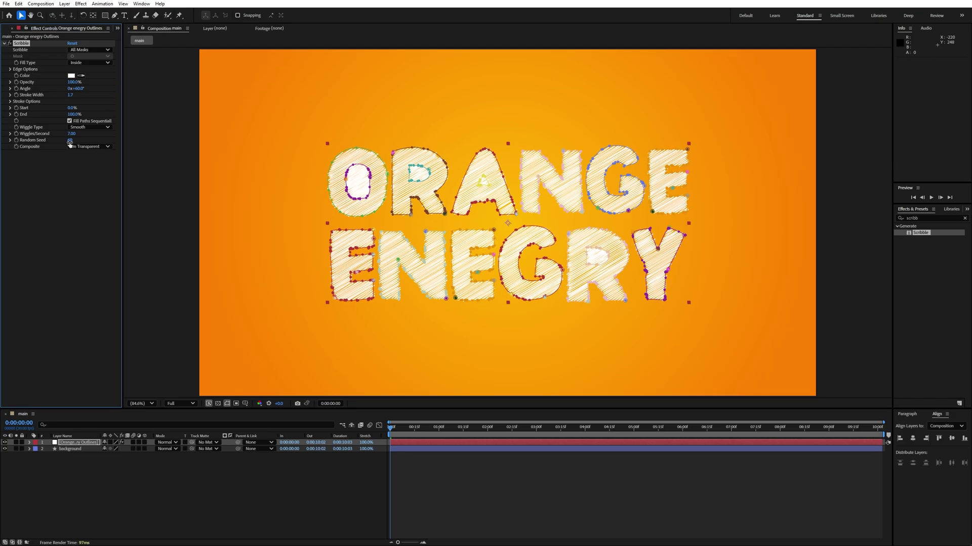
# Step: Keyframe the Scribble effect's End from 0% at the first frame to 100% at 0:00:00:29 and preview the animation
pyautogui.moveTo(403, 437); pyautogui.dragTo(437, 435)
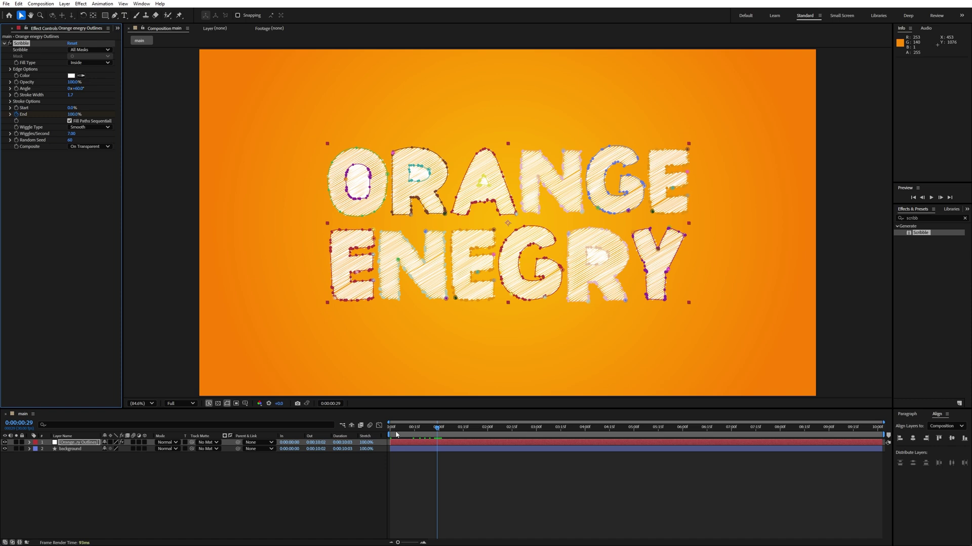
pyautogui.moveTo(395, 436); pyautogui.dragTo(375, 434)
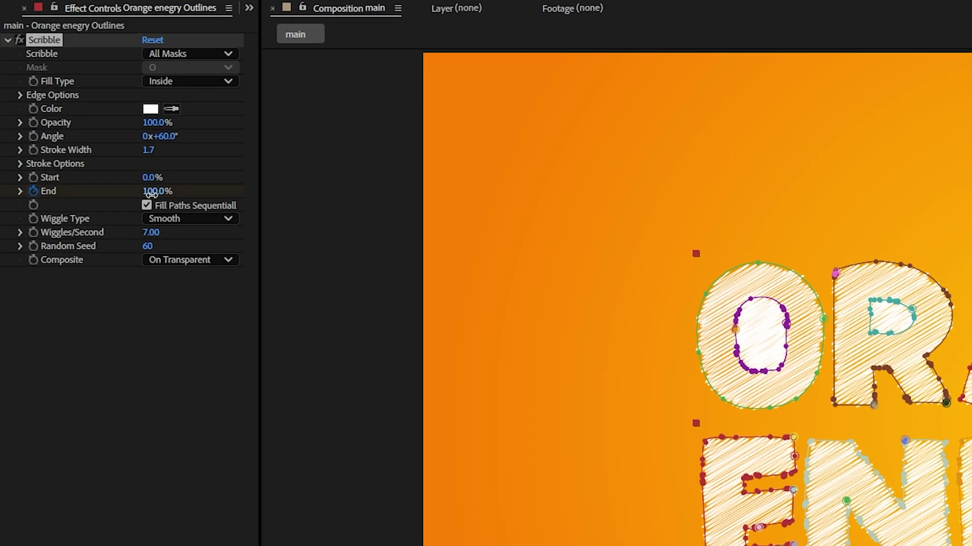
pyautogui.moveTo(71, 114); pyautogui.dragTo(9, 119)
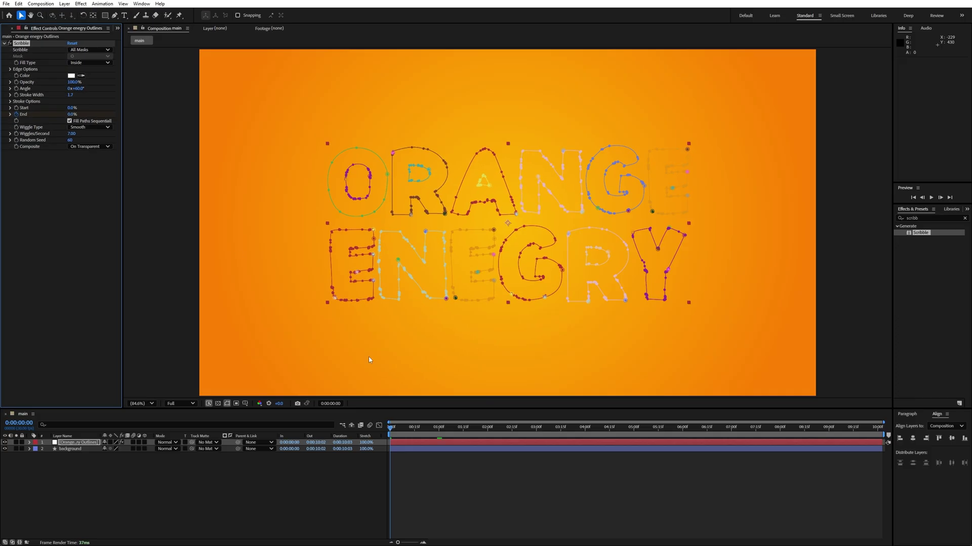
pyautogui.click(463, 476)
pyautogui.press('space')
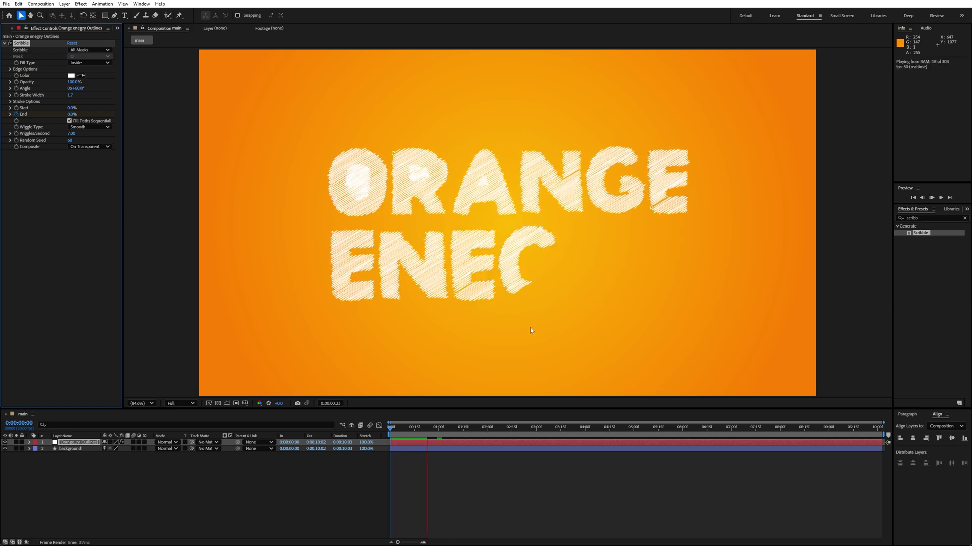
pyautogui.press('space')
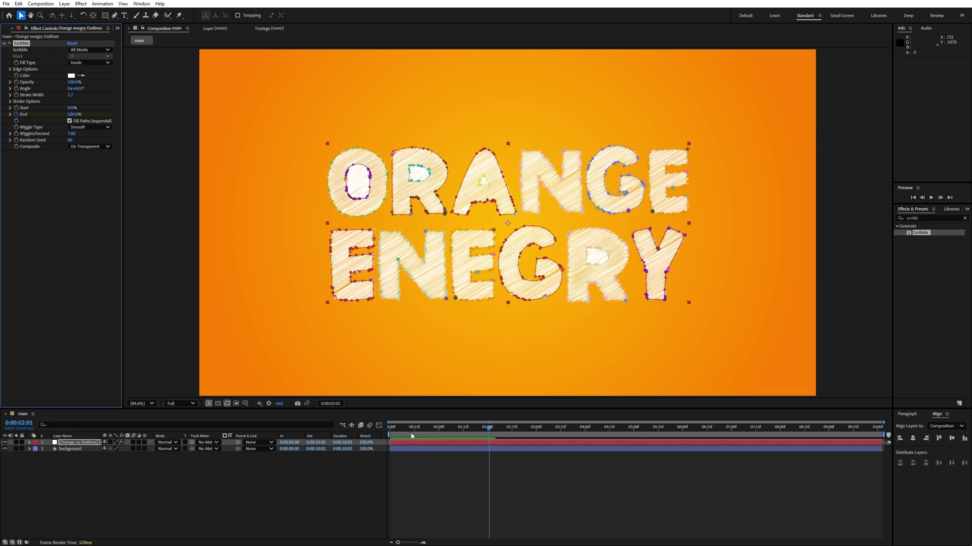
# Step: Add a Drop Shadow effect to the text outlines layer
pyautogui.click(909, 218)
pyautogui.write('drop sj')
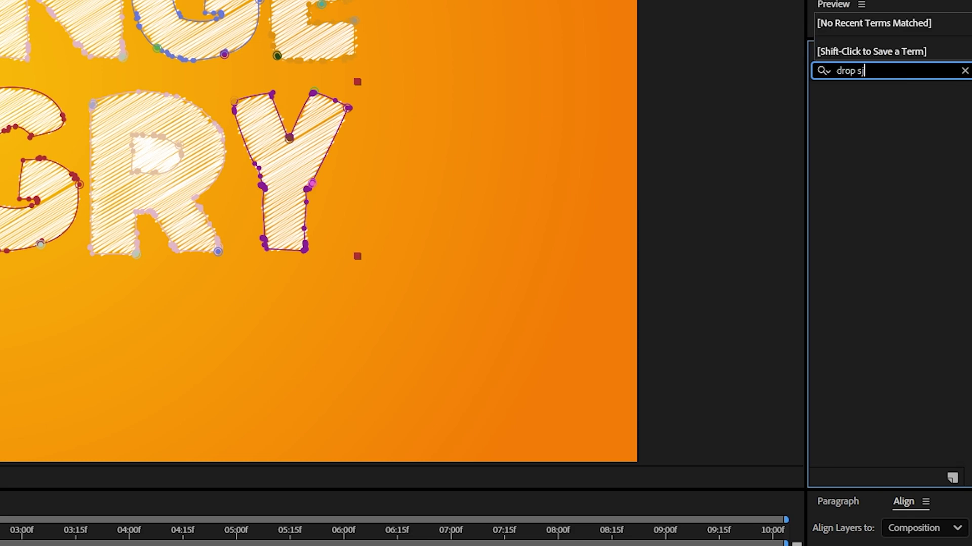
pyautogui.press('BackSpace')
pyautogui.write('ha')
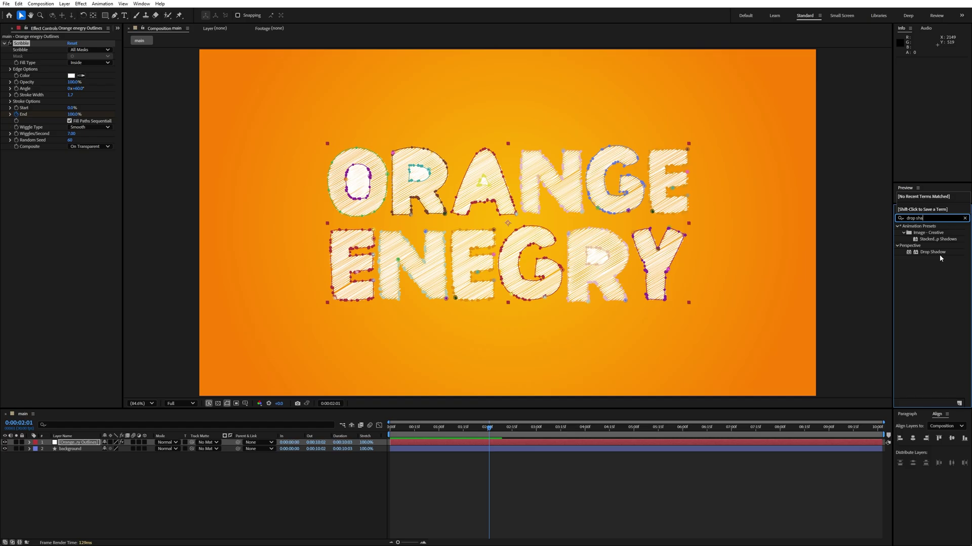
pyautogui.moveTo(939, 254); pyautogui.dragTo(125, 165)
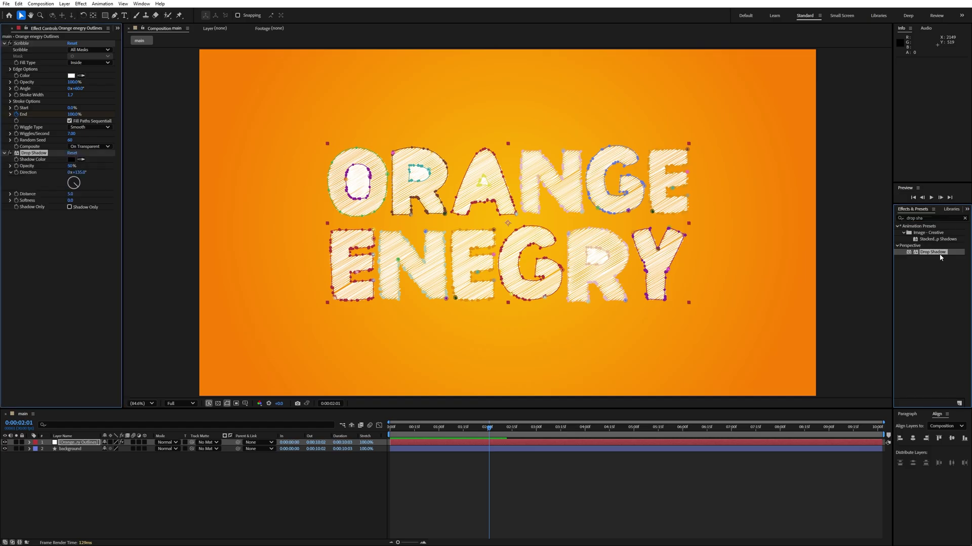
# Step: Sample the background's orange as the drop shadow color and darken it slightly
pyautogui.click(81, 159)
pyautogui.click(206, 58)
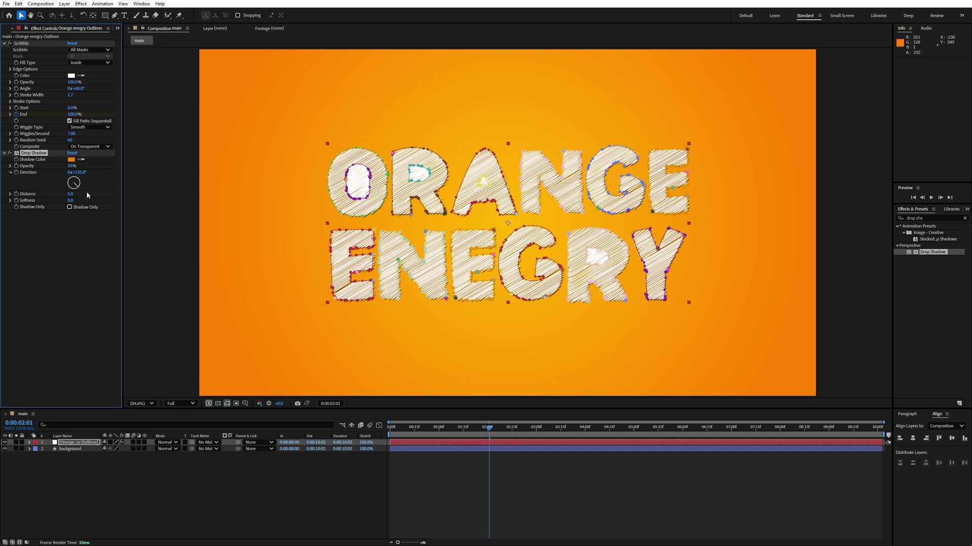
pyautogui.click(73, 159)
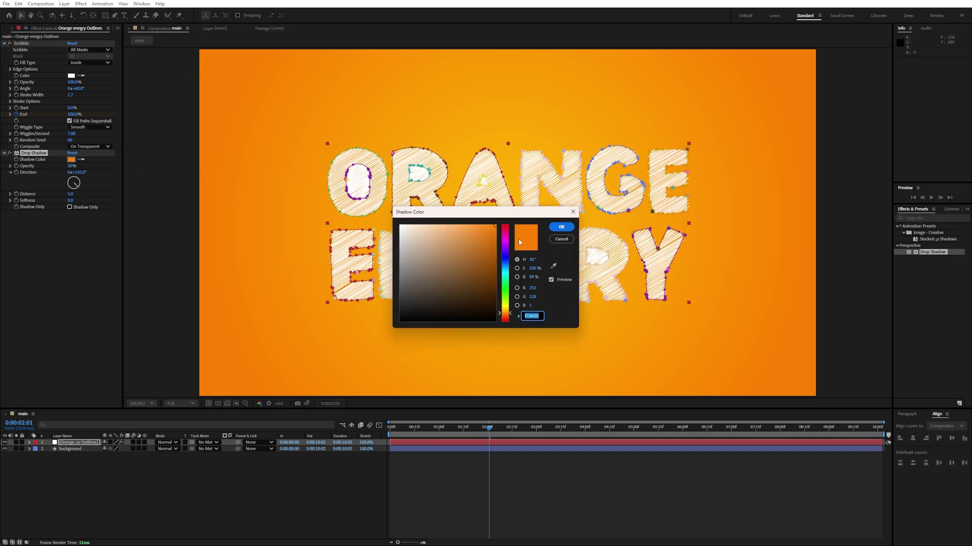
pyautogui.click(493, 241)
pyautogui.click(560, 227)
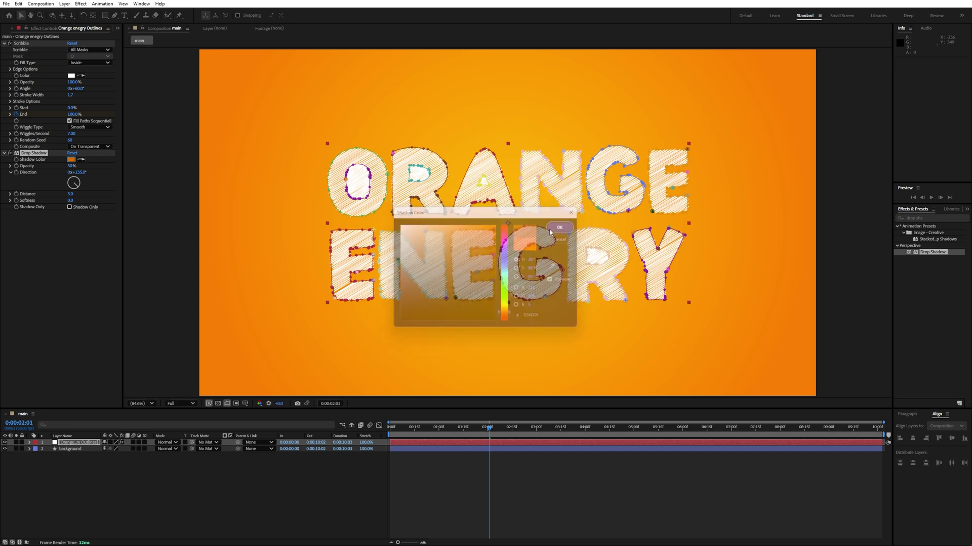
# Step: Duplicate the Drop Shadow effect and set the first shadow's opacity to 75%
pyautogui.click(41, 153)
pyautogui.hotkey('ctrl', 'd')
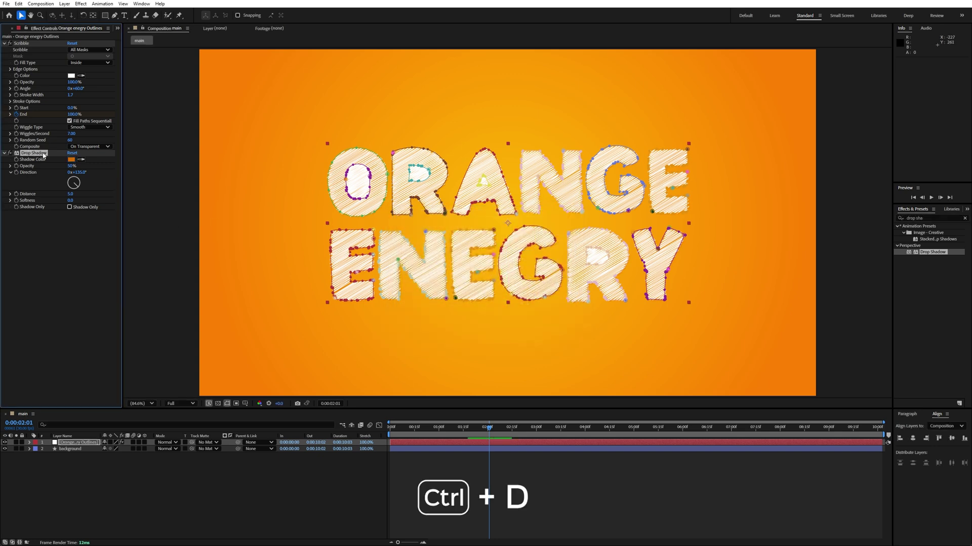
pyautogui.click(73, 226)
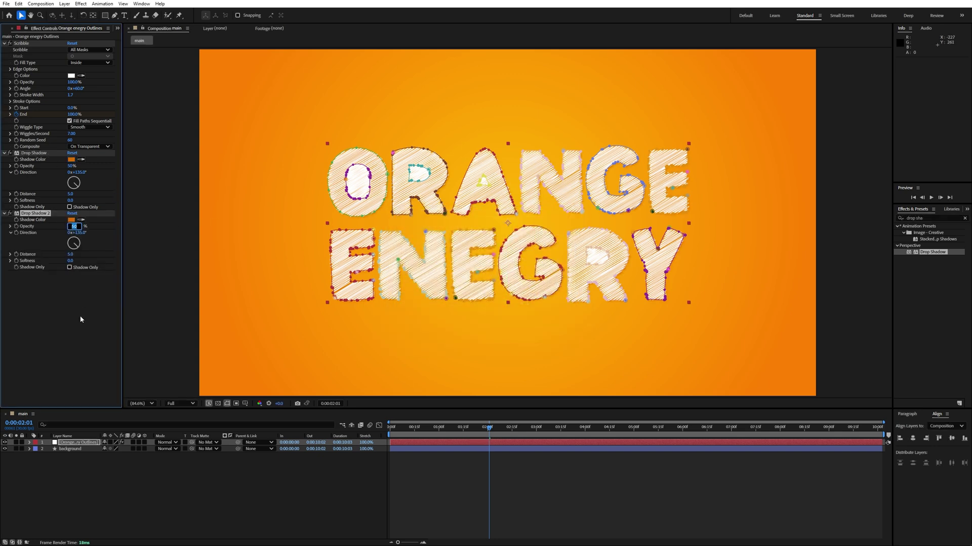
pyautogui.click(69, 166)
pyautogui.write('75')
pyautogui.press('Return')
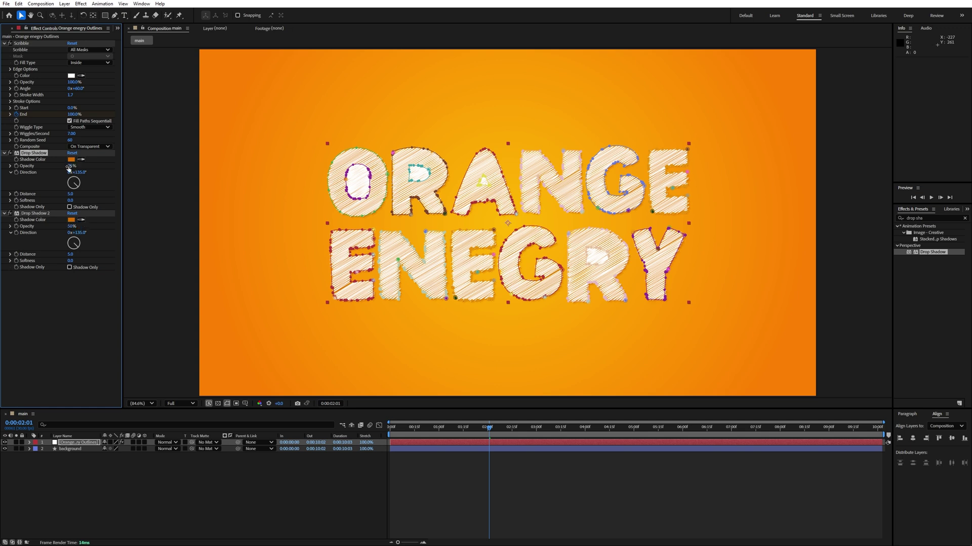
# Step: Increase the second Drop Shadow's distance and softness, then preview the animation from the start
pyautogui.click(70, 254)
pyautogui.press('Return')
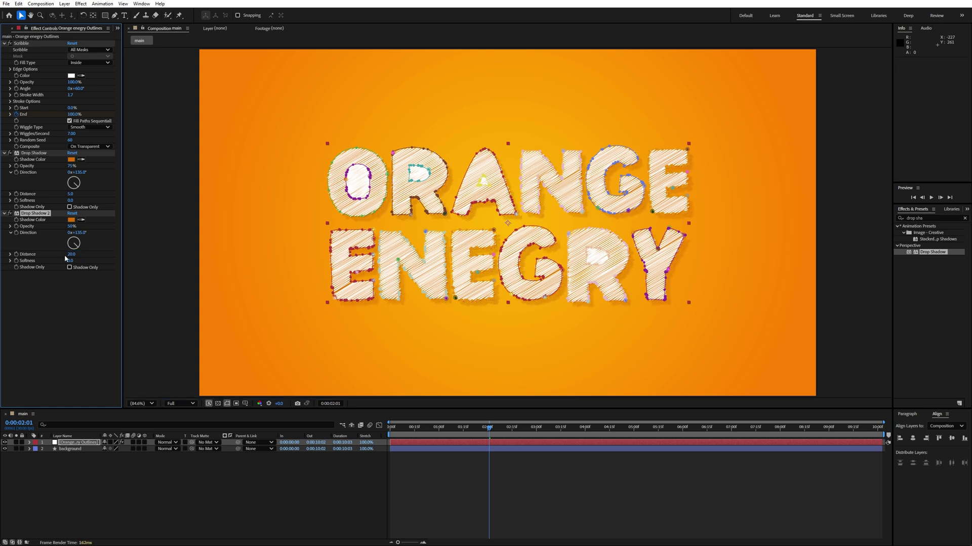
pyautogui.click(69, 261)
pyautogui.press('Return')
pyautogui.click(198, 471)
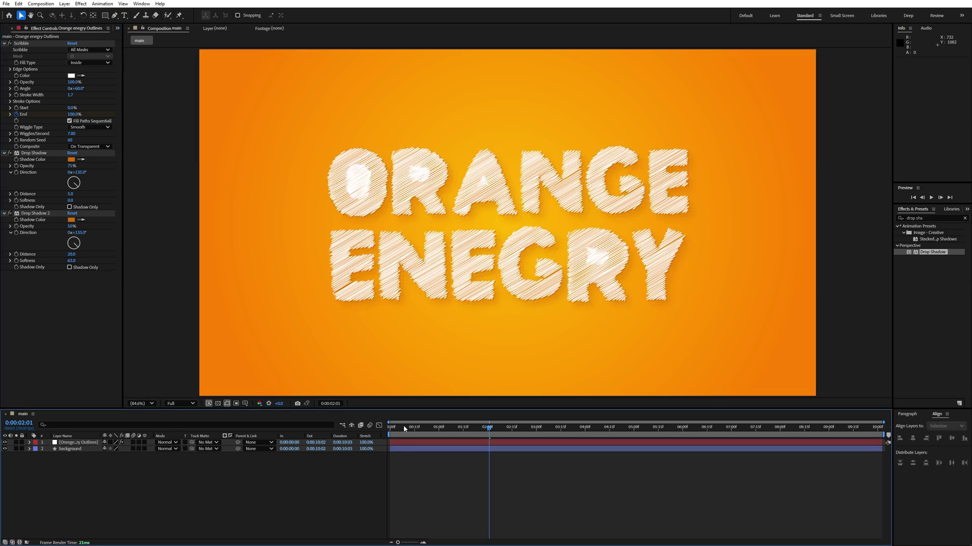
pyautogui.press('Home')
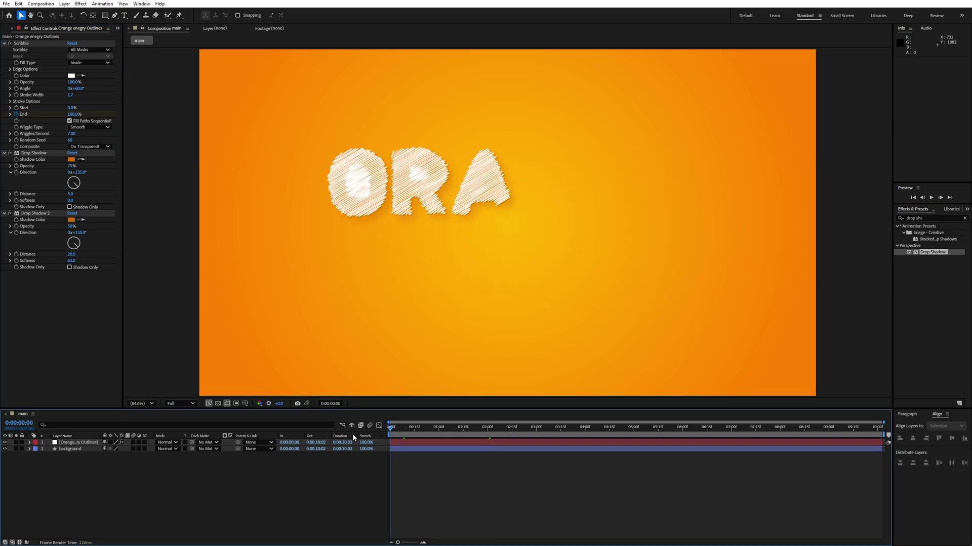
pyautogui.press('space')
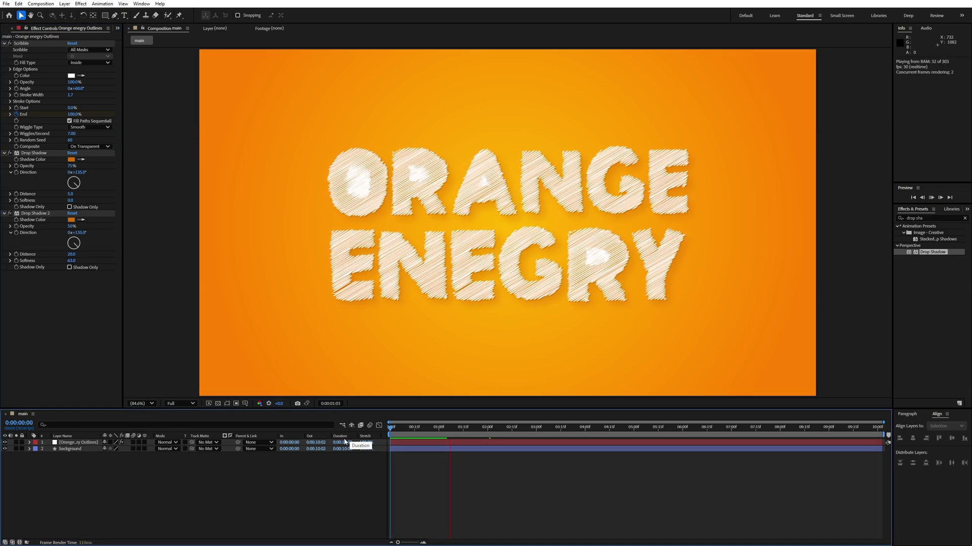
pyautogui.press('space')
# Step: Create a white composition-size solid named "bubble" and place it between the text outlines and background layers
pyautogui.rightClick(168, 474)
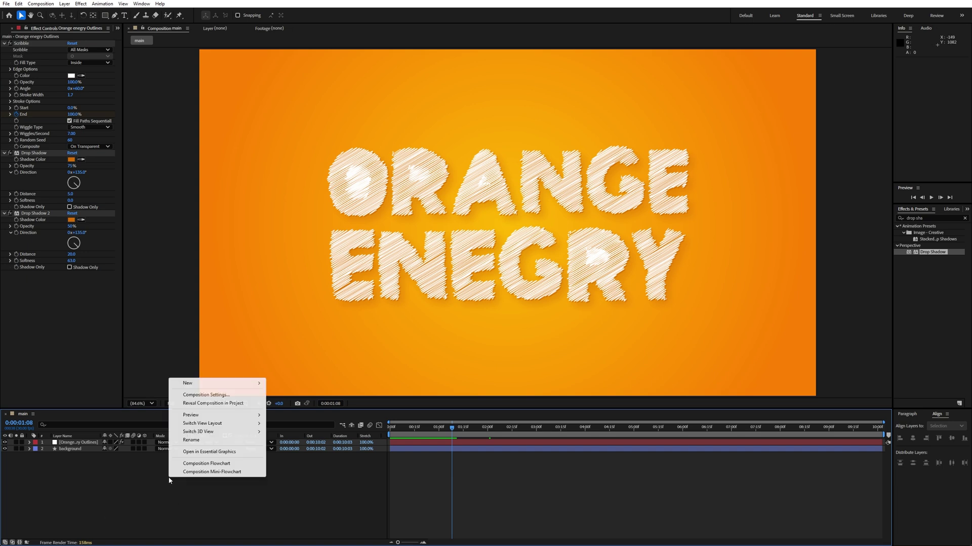
pyautogui.moveTo(248, 383)
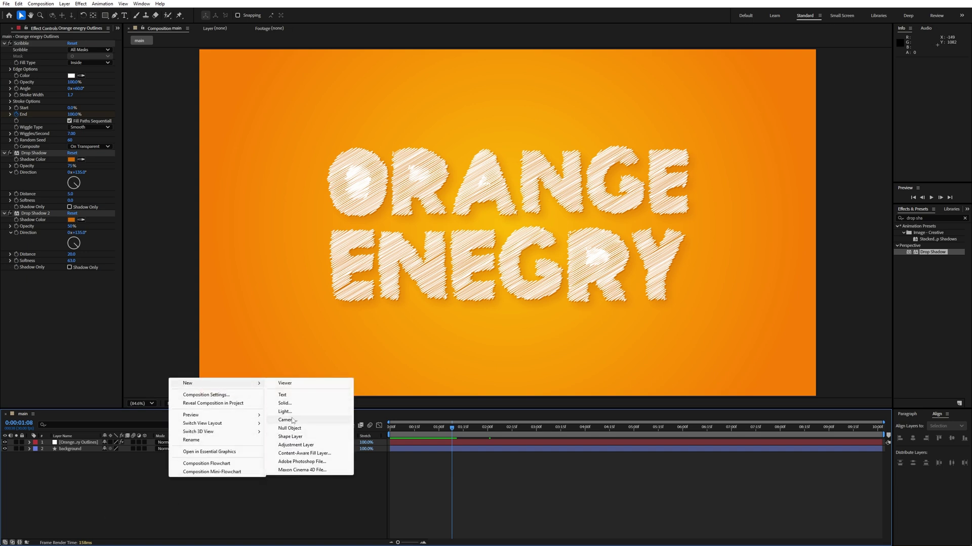
pyautogui.click(285, 403)
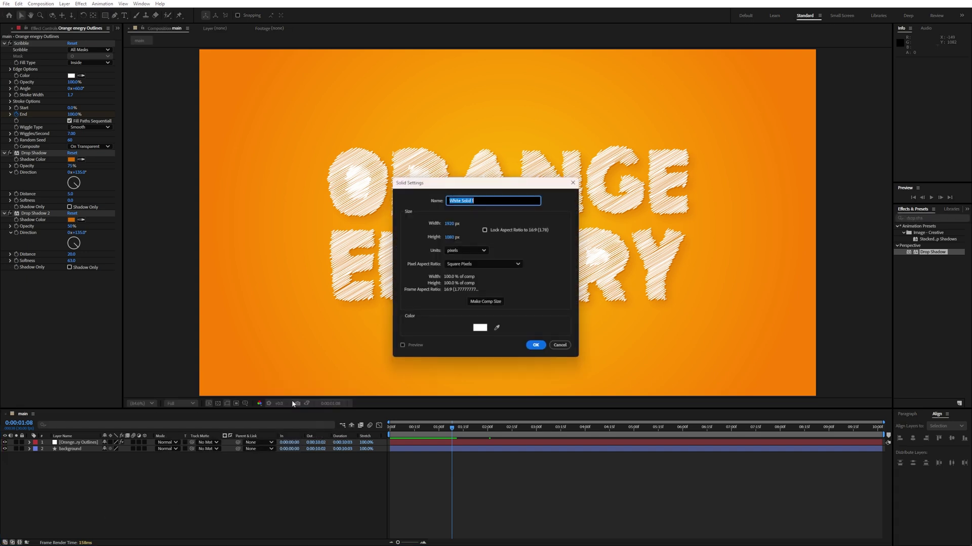
pyautogui.click(536, 345)
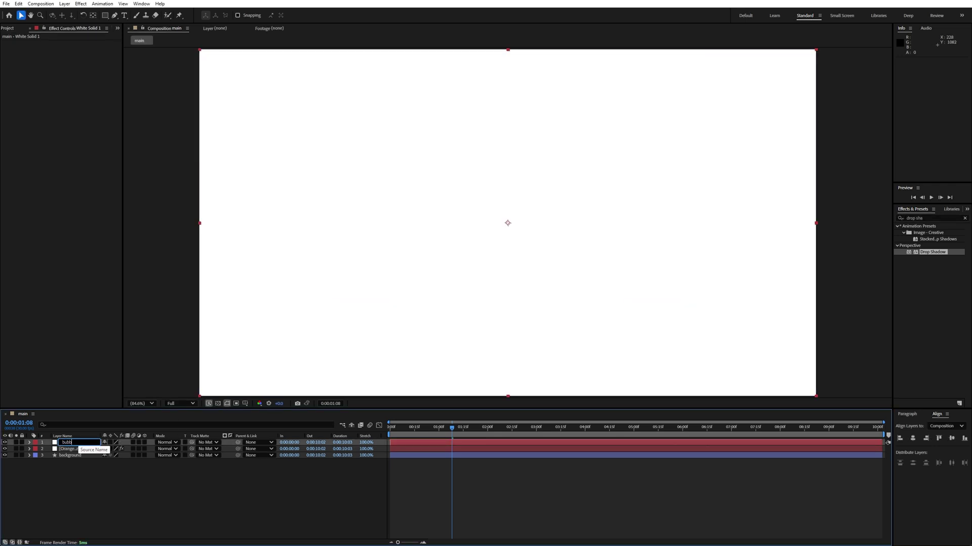
pyautogui.press('Return')
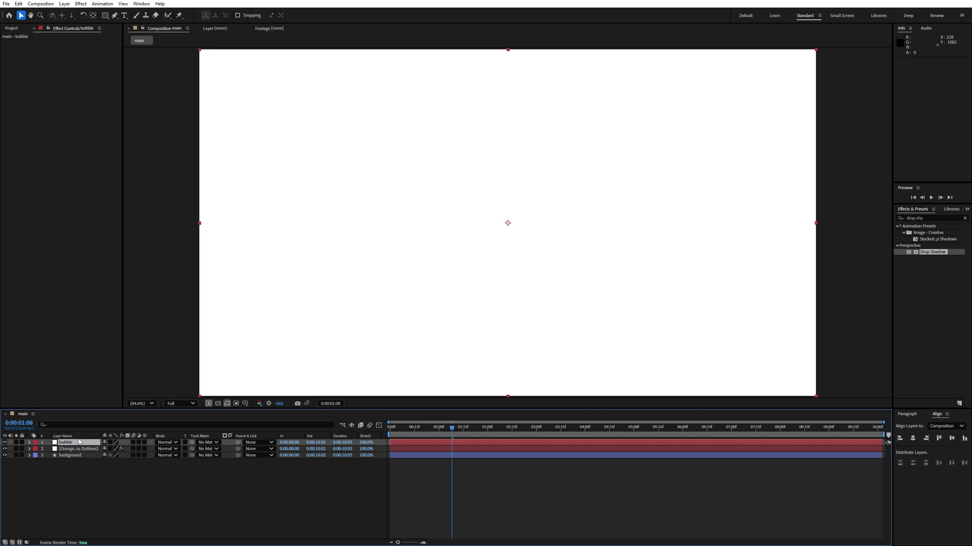
pyautogui.moveTo(79, 444); pyautogui.dragTo(81, 455)
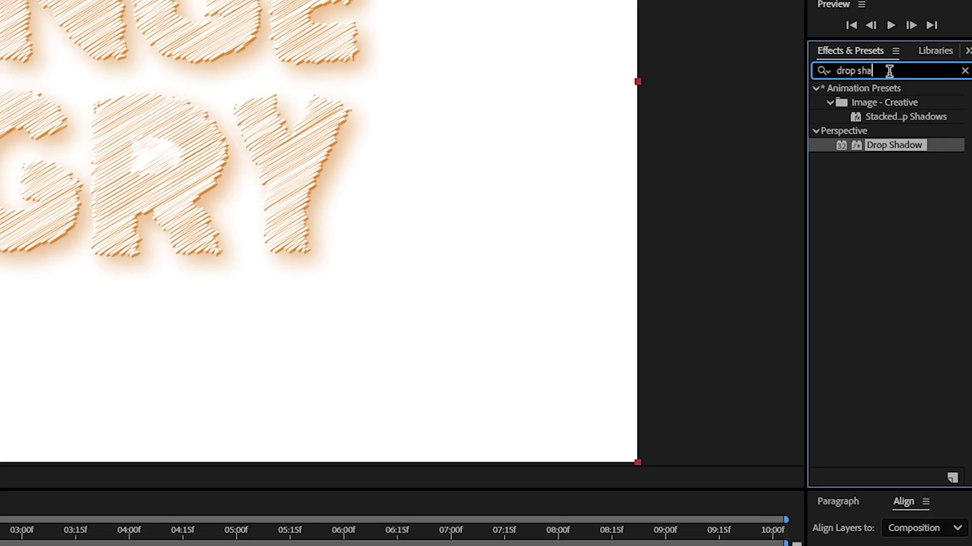
# Step: Find the CC Bubbles effect and apply it to the bubble layer
pyautogui.click(929, 218)
pyautogui.write('cc bubb')
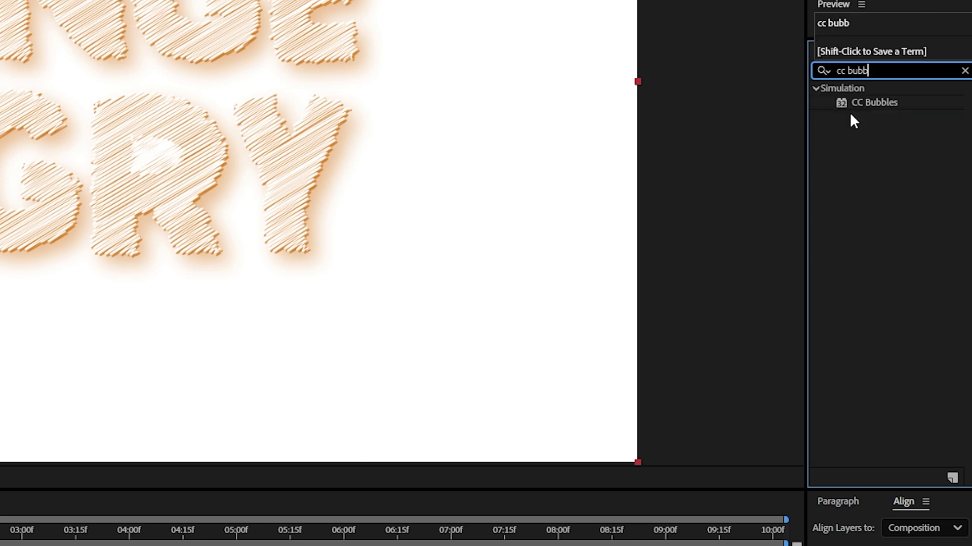
pyautogui.click(877, 102)
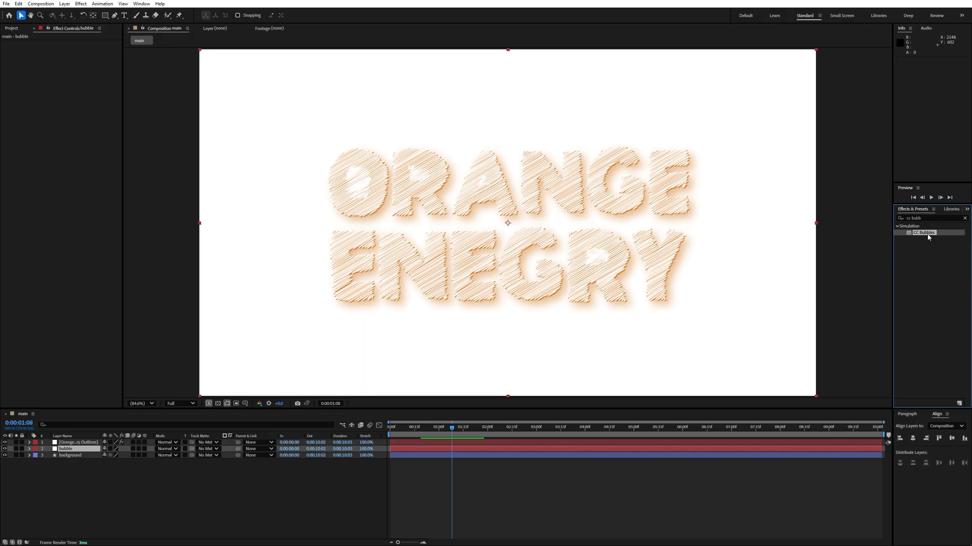
pyautogui.moveTo(929, 237); pyautogui.dragTo(71, 450)
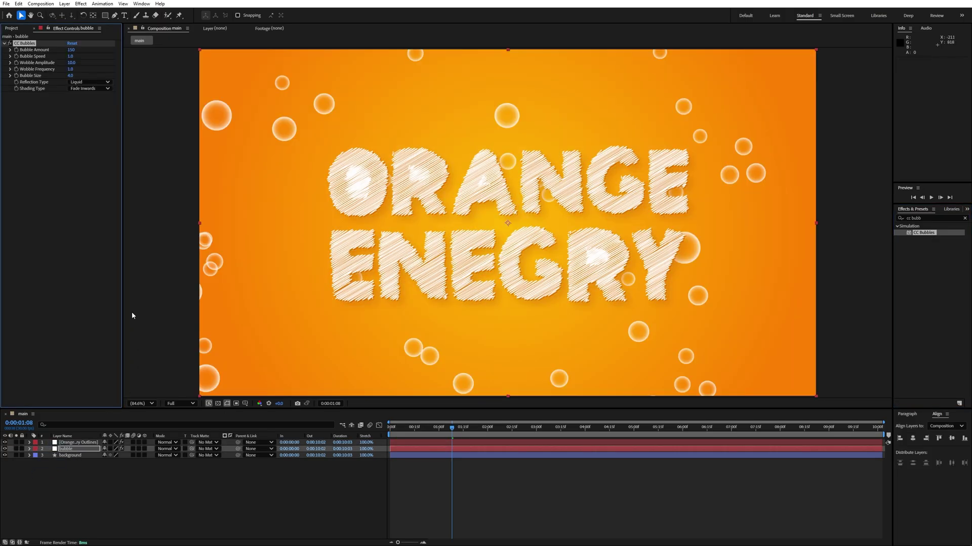
# Step: Set the CC Bubbles Bubble Amount to 597 and Bubble Speed to 0.5
pyautogui.click(74, 50)
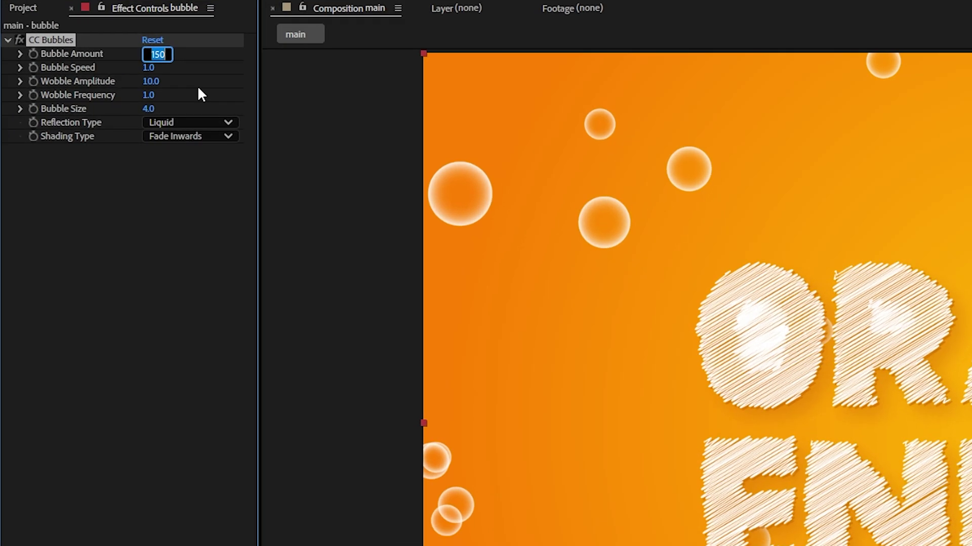
pyautogui.write('597')
pyautogui.press('Return')
pyautogui.click(146, 68)
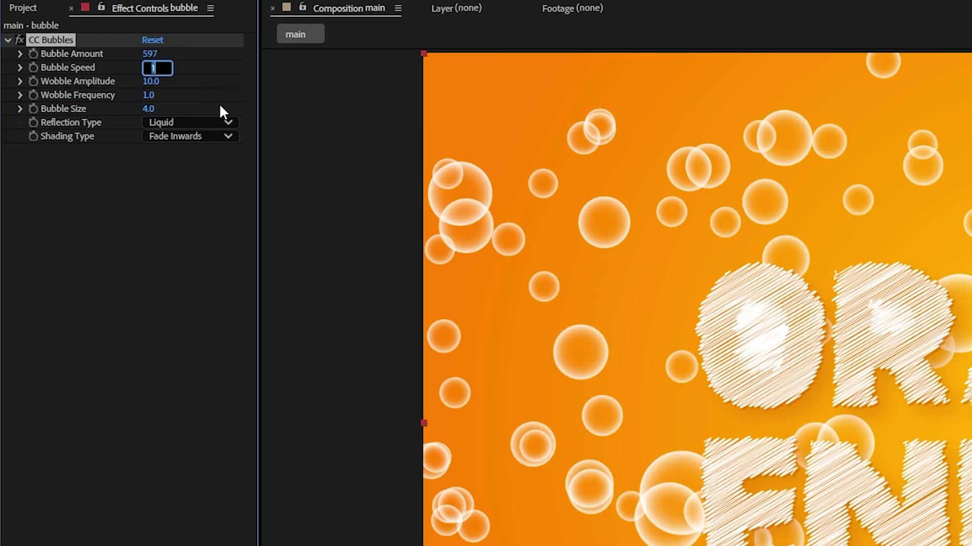
pyautogui.write('.5')
pyautogui.press('Return')
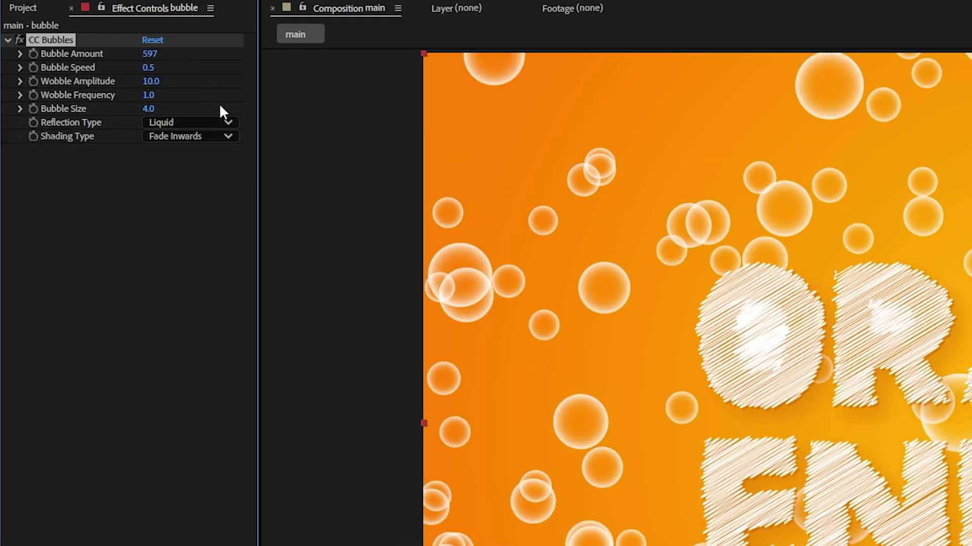
# Step: Set the bubbles' Wobble Amplitude to 230 and Wobble Frequency to 0.2
pyautogui.click(146, 81)
pyautogui.write('230')
pyautogui.press('Return')
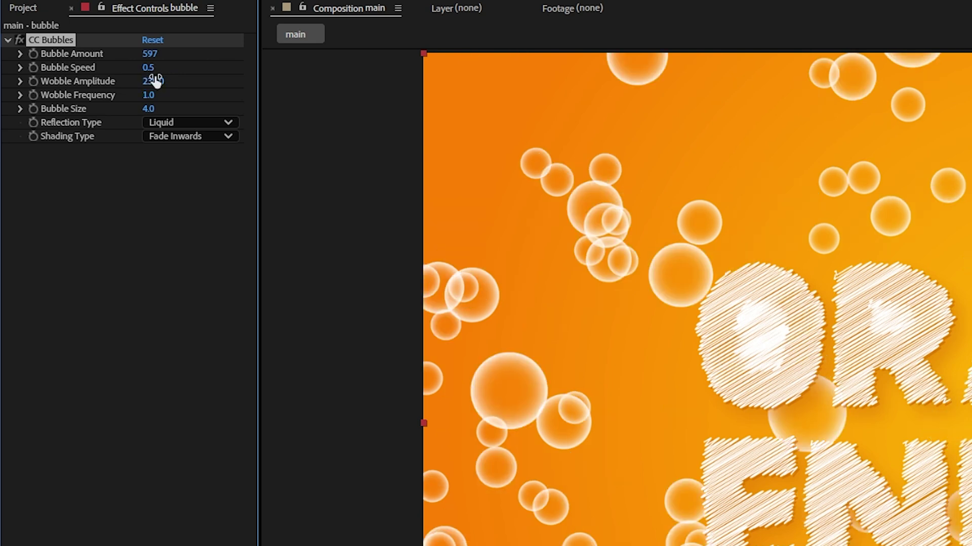
pyautogui.click(147, 96)
pyautogui.write('0.2')
pyautogui.press('Return')
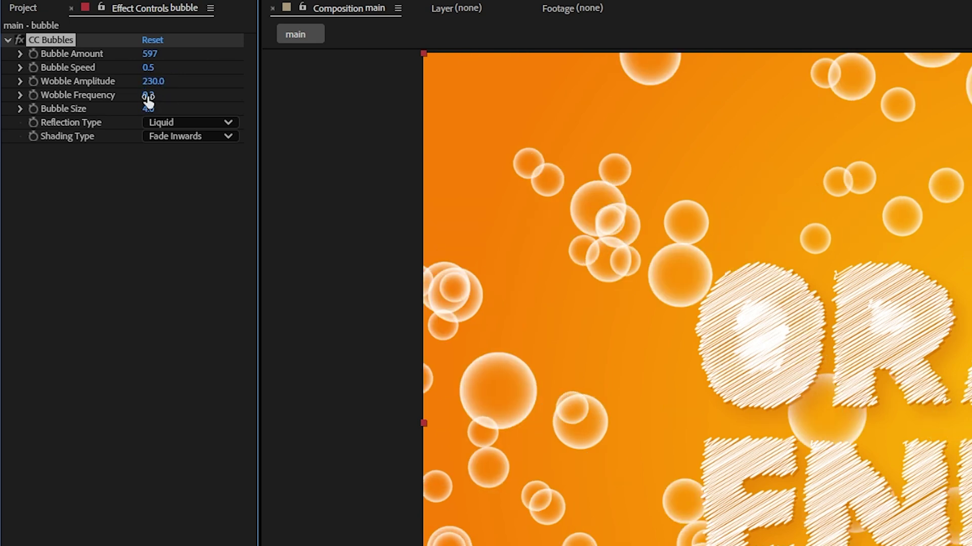
# Step: Set the Bubble Size to 1 and preview the animation from the start
pyautogui.click(147, 109)
pyautogui.write('1')
pyautogui.press('Return')
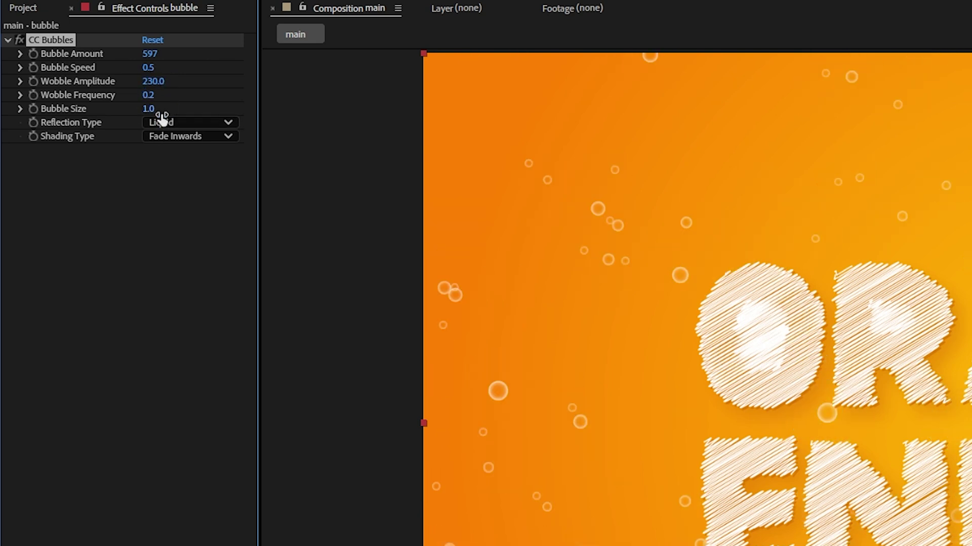
pyautogui.press('space')
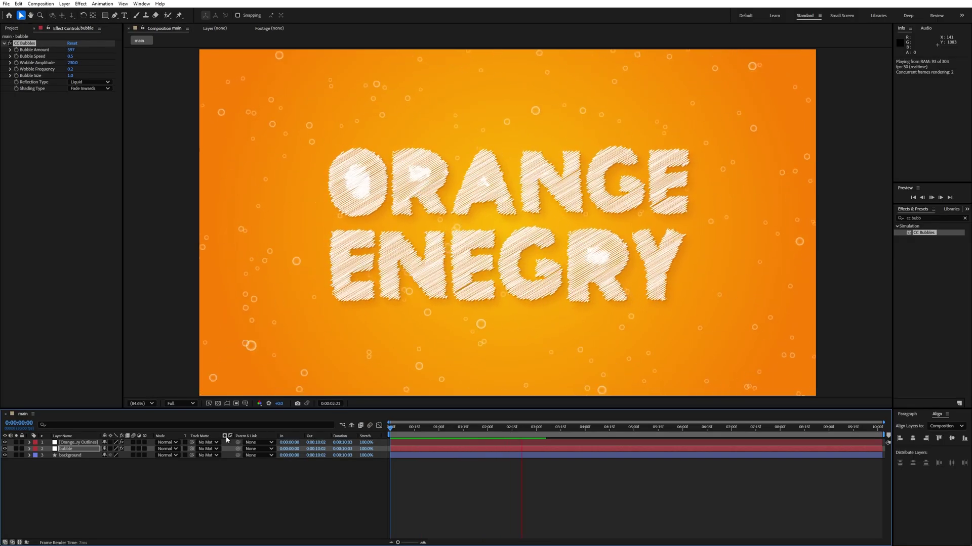
# Step: Set the bubble layer's opacity to 50%, preview the result, and collapse the layer's properties
pyautogui.click(88, 449)
pyautogui.press('t')
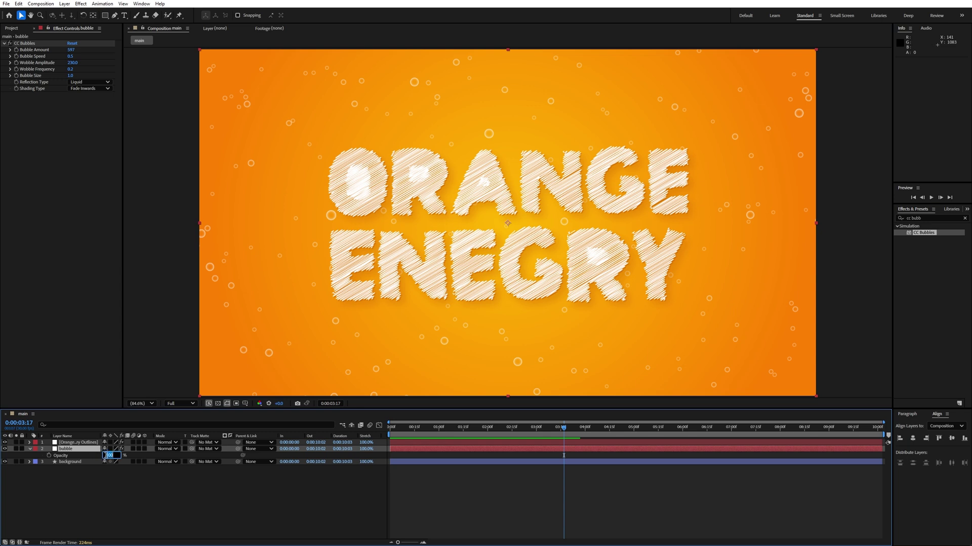
pyautogui.write('50')
pyautogui.press('Return')
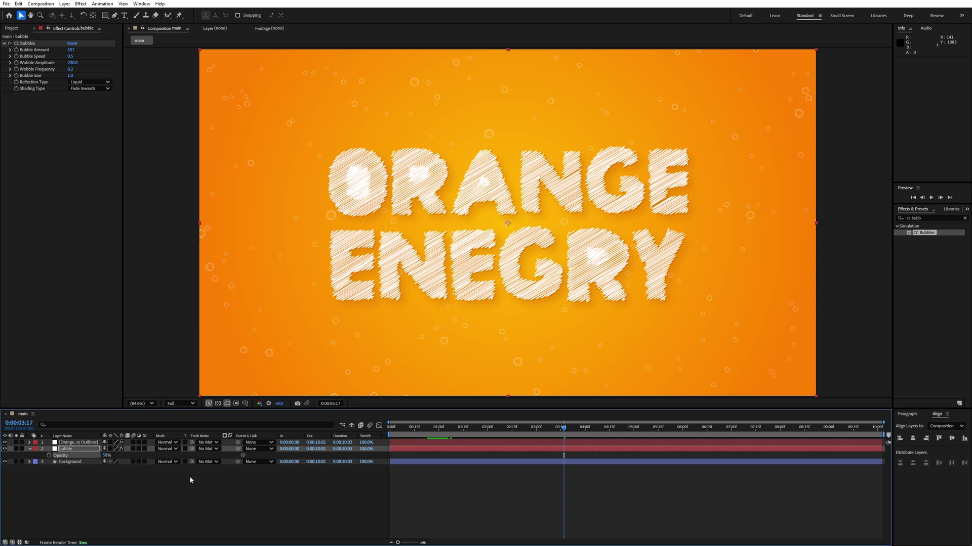
pyautogui.press('space')
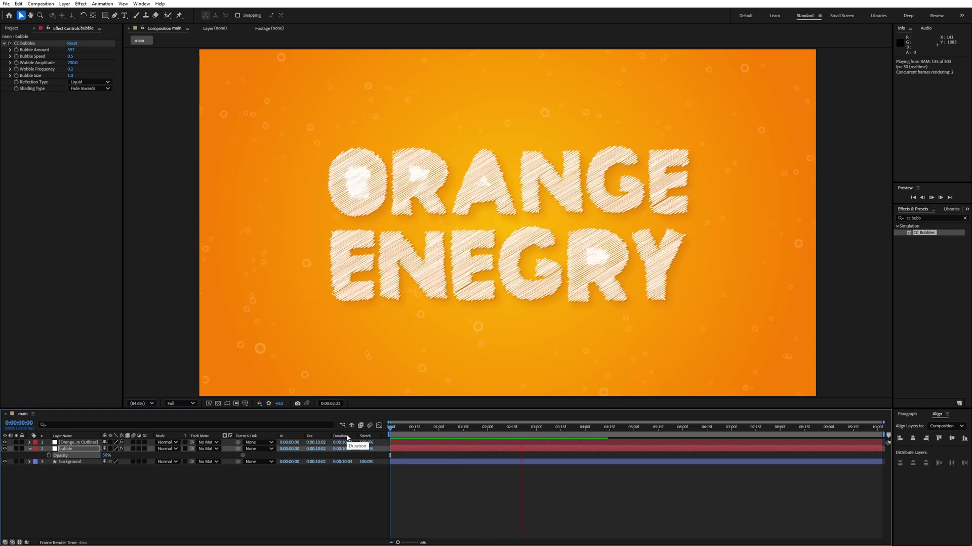
pyautogui.press('space')
pyautogui.click(30, 449)
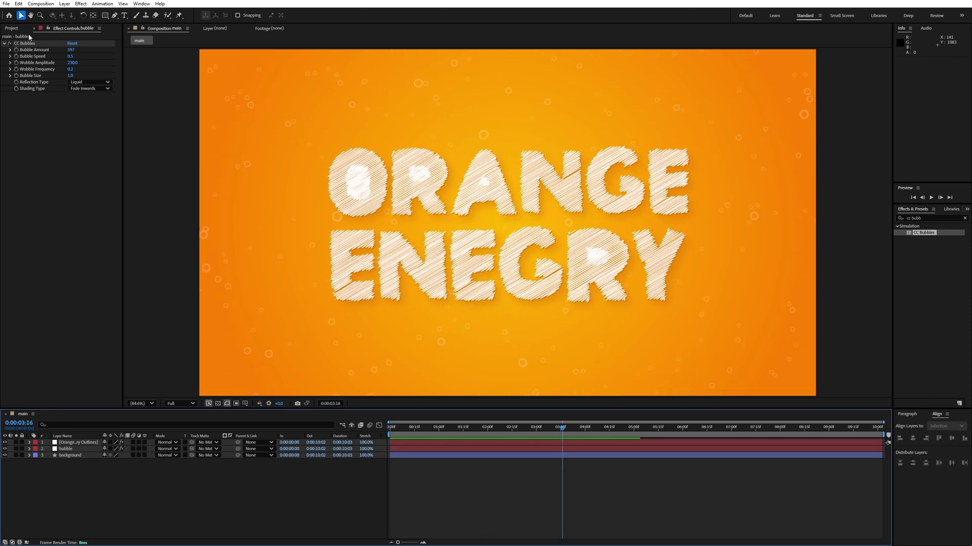
# Step: Import the image Orange.png into the project
pyautogui.click(16, 29)
pyautogui.click(87, 242)
pyautogui.click(134, 233)
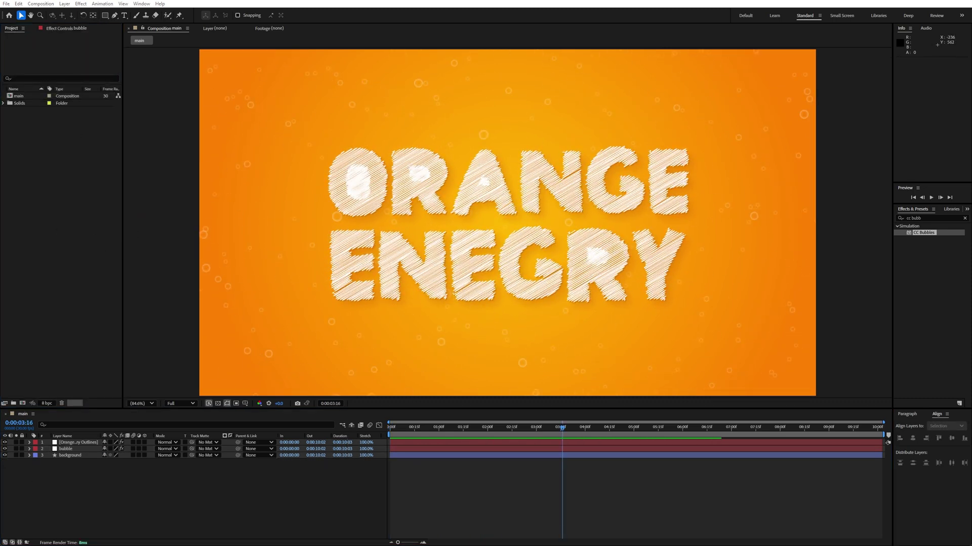
pyautogui.moveTo(1, 236); pyautogui.dragTo(49, 157)
# Step: Create a 500 x 500 px composition named "Orange Slice"
pyautogui.hotkey('ctrl', 'n')
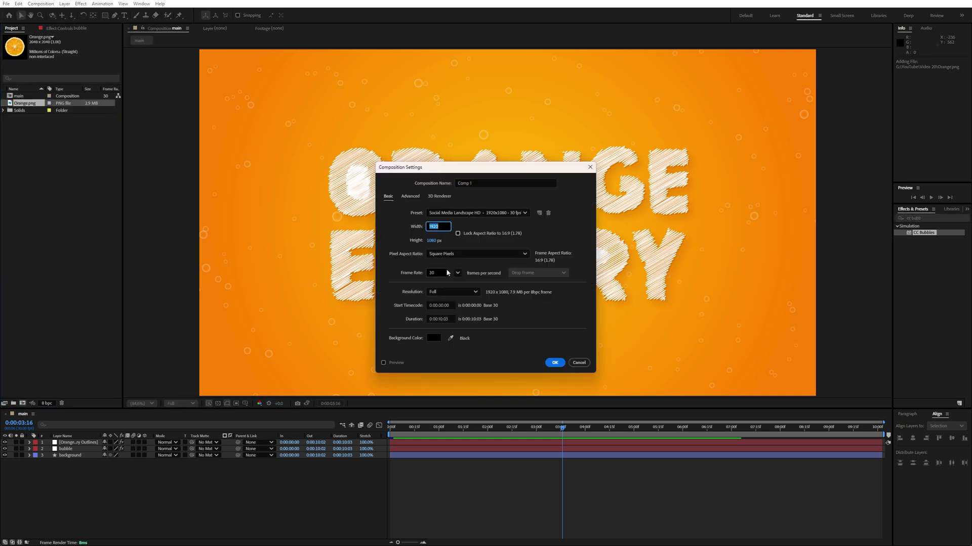
pyautogui.write('500')
pyautogui.click(434, 240)
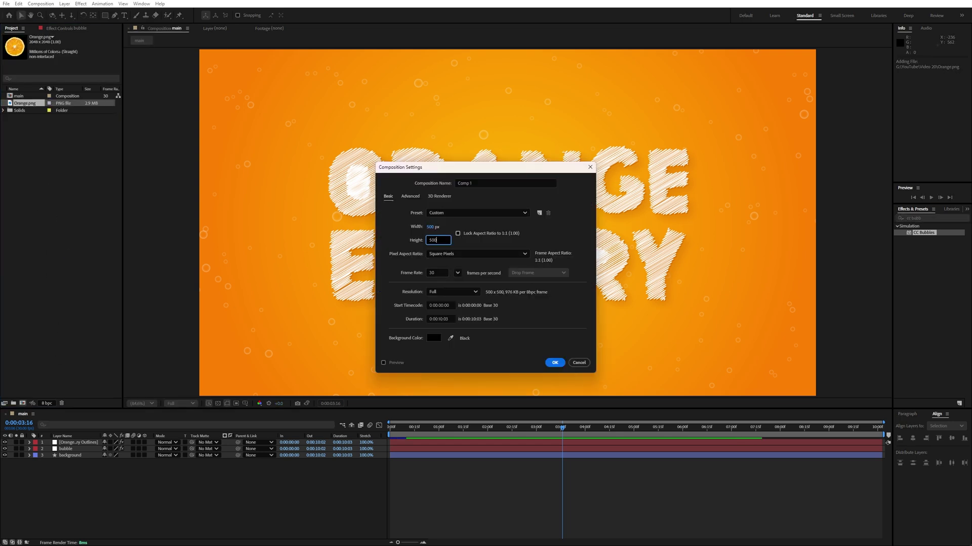
pyautogui.moveTo(487, 183); pyautogui.dragTo(416, 183)
pyautogui.write('Orange Sl')
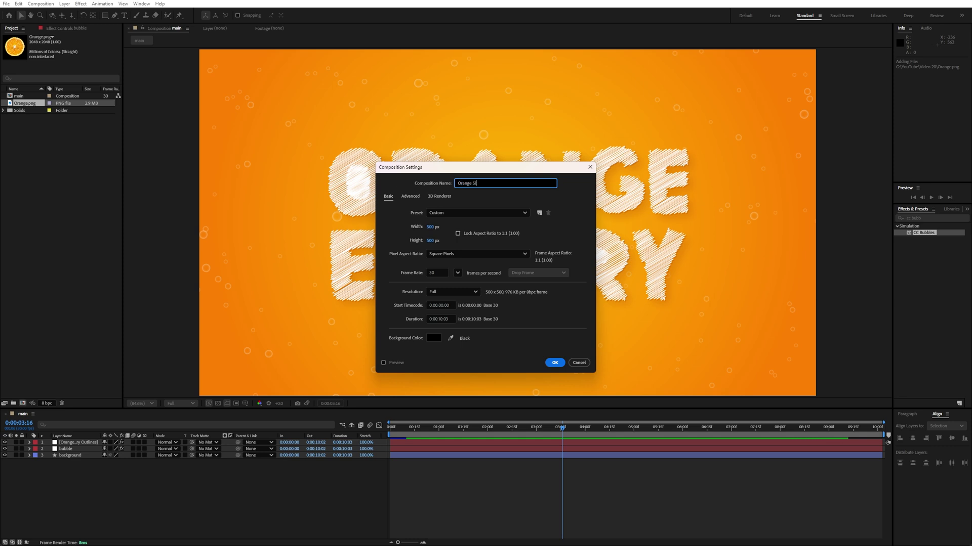
pyautogui.write('ice')
pyautogui.press('Return')
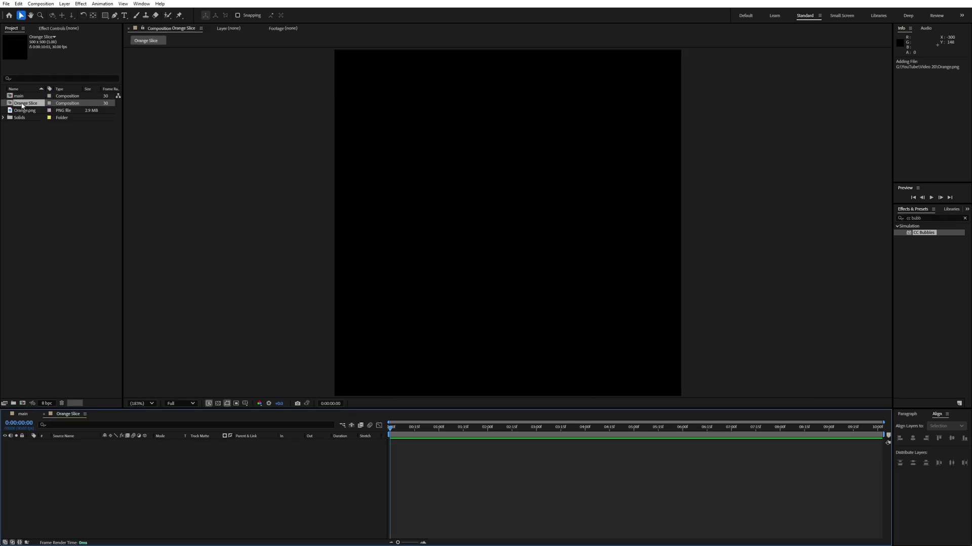
# Step: Add Orange.png to the Orange Slice composition and scale it to 29%
pyautogui.moveTo(27, 110); pyautogui.dragTo(102, 491)
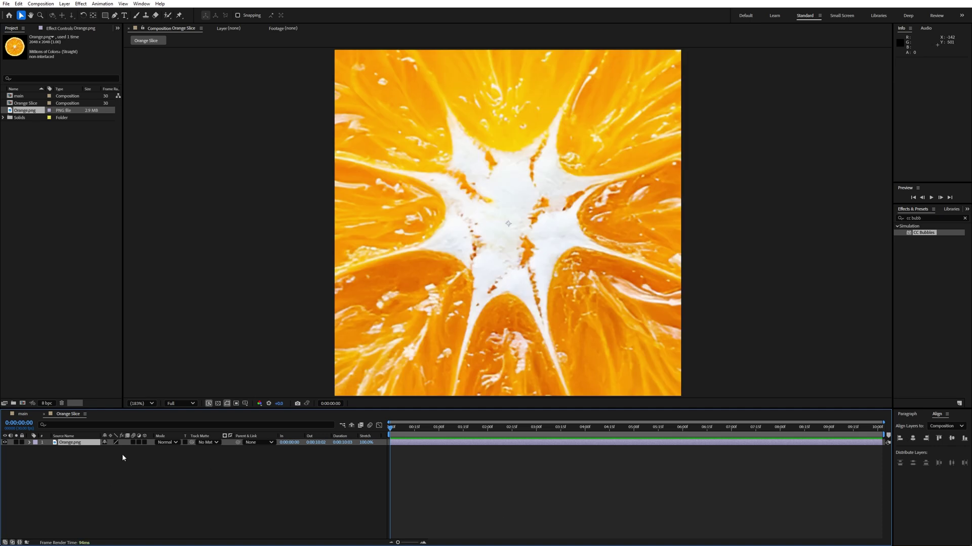
pyautogui.press('s')
pyautogui.moveTo(116, 450); pyautogui.dragTo(90, 450)
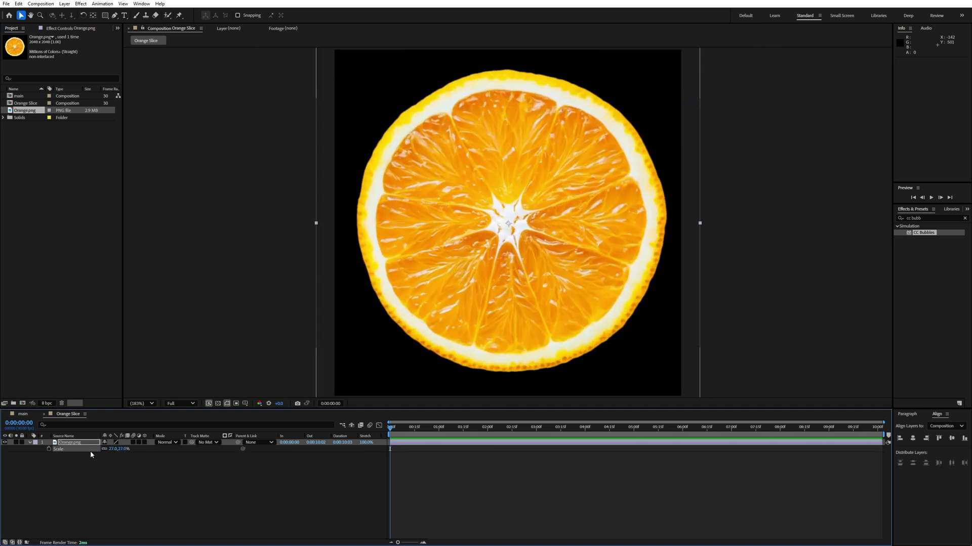
pyautogui.click(112, 449)
pyautogui.press('Up')
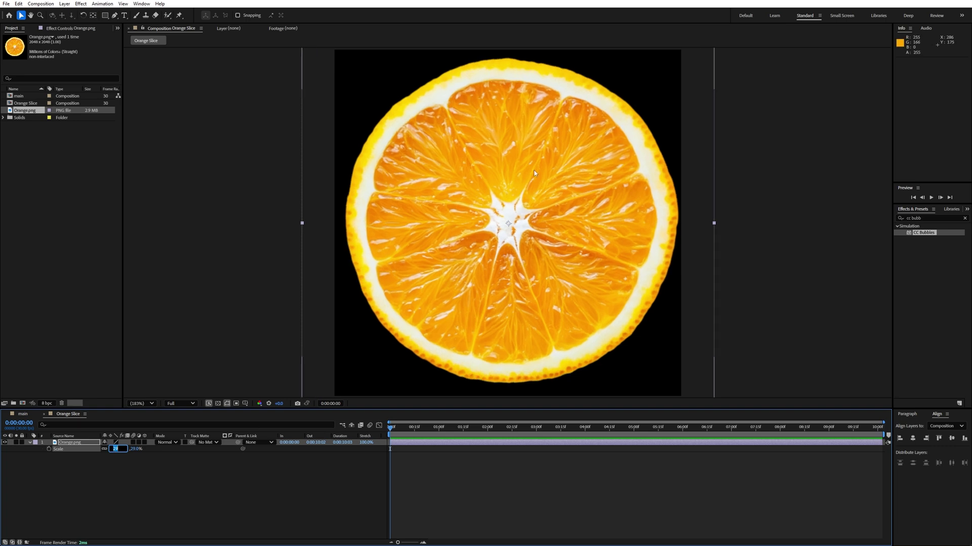
pyautogui.click(918, 447)
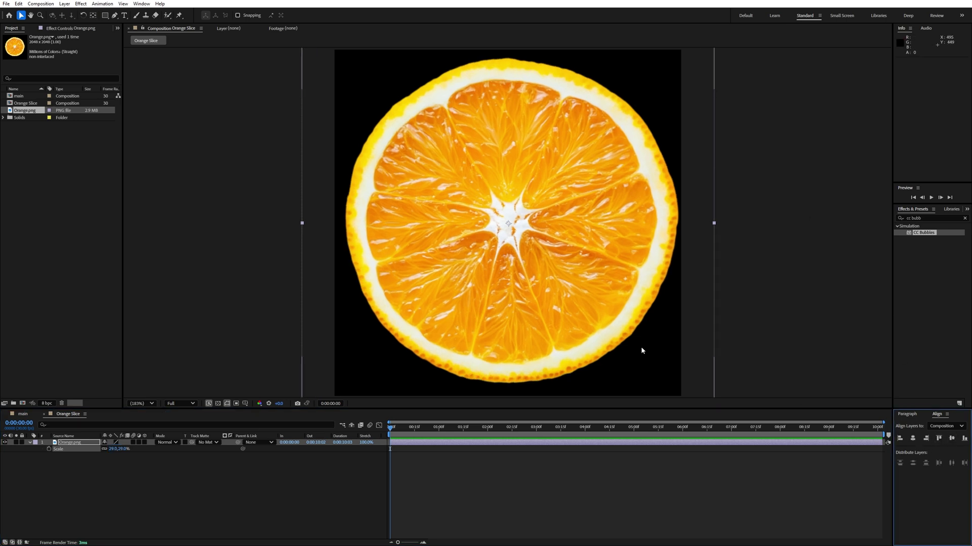
# Step: Keyframe the orange's Scale at 29% on frame 9 and 0% on frame 0, and preview it
pyautogui.moveTo(411, 428); pyautogui.dragTo(406, 429)
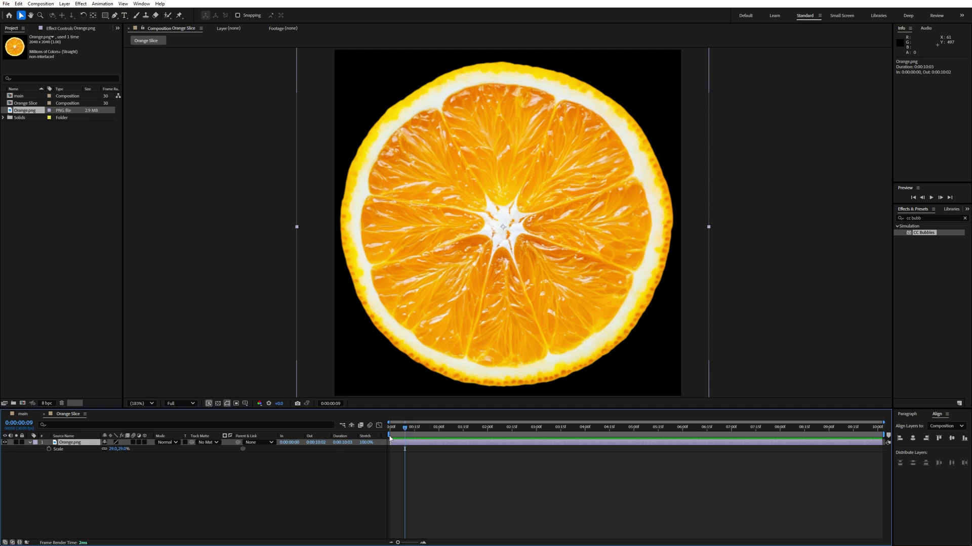
pyautogui.click(50, 448)
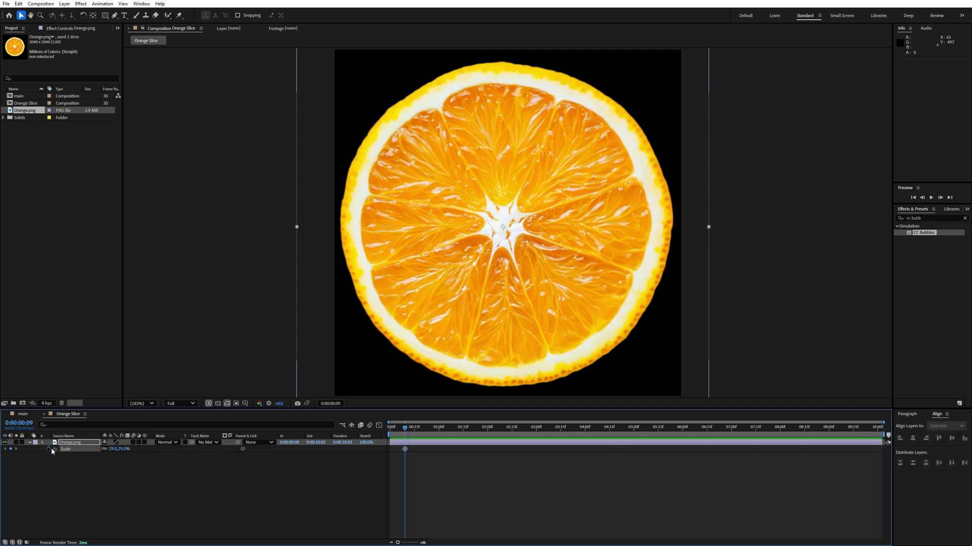
pyautogui.moveTo(403, 426); pyautogui.dragTo(386, 428)
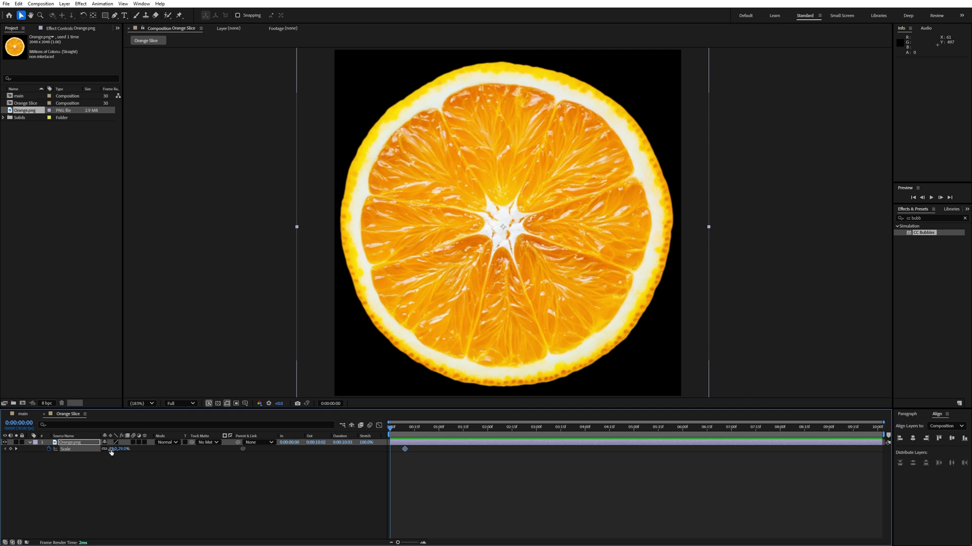
pyautogui.write('0')
pyautogui.press('Return')
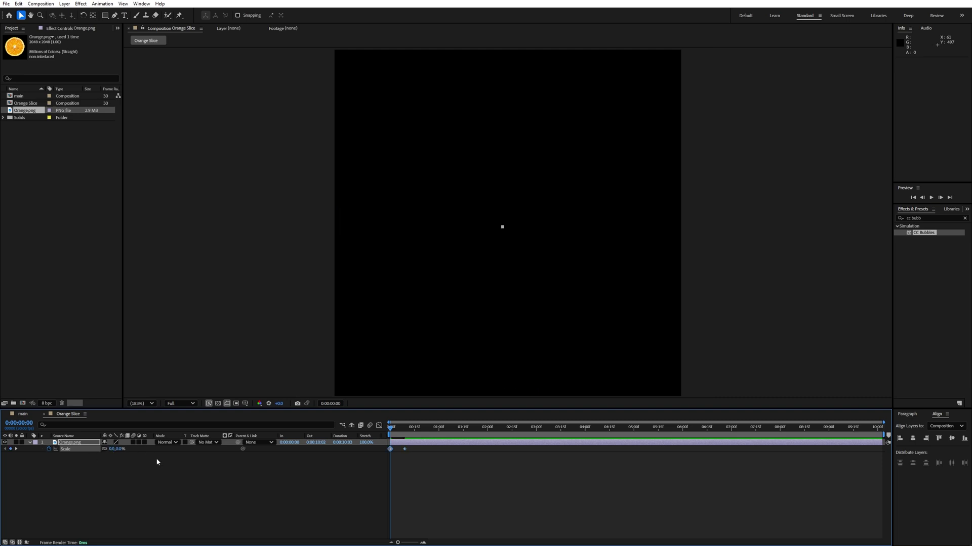
pyautogui.press('space')
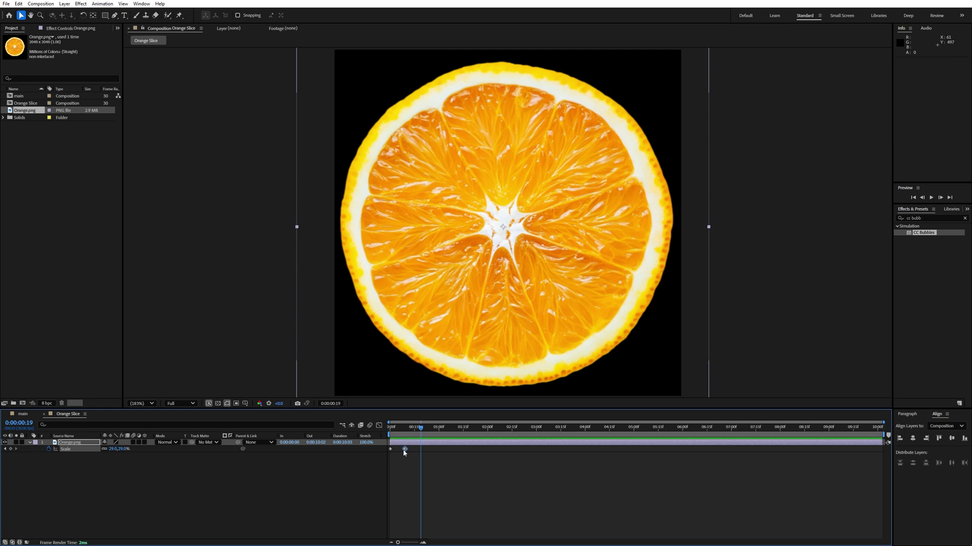
# Step: Move the 29% Scale keyframe to frame 7 and preview the faster pop-in
pyautogui.moveTo(403, 449); pyautogui.dragTo(409, 430)
pyautogui.press('space')
pyautogui.press('space')
pyautogui.press('space')
pyautogui.press('space')
pyautogui.click(403, 450)
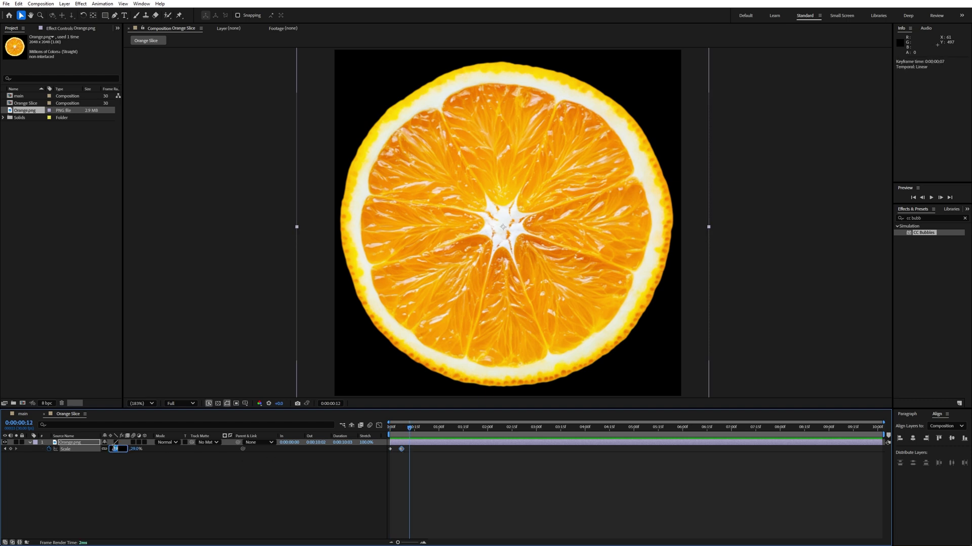
# Step: Add a 24% Scale keyframe at frame 12 and preview the animation from the start
pyautogui.press('Down')
pyautogui.press('Down')
pyautogui.press('Down')
pyautogui.press('Down')
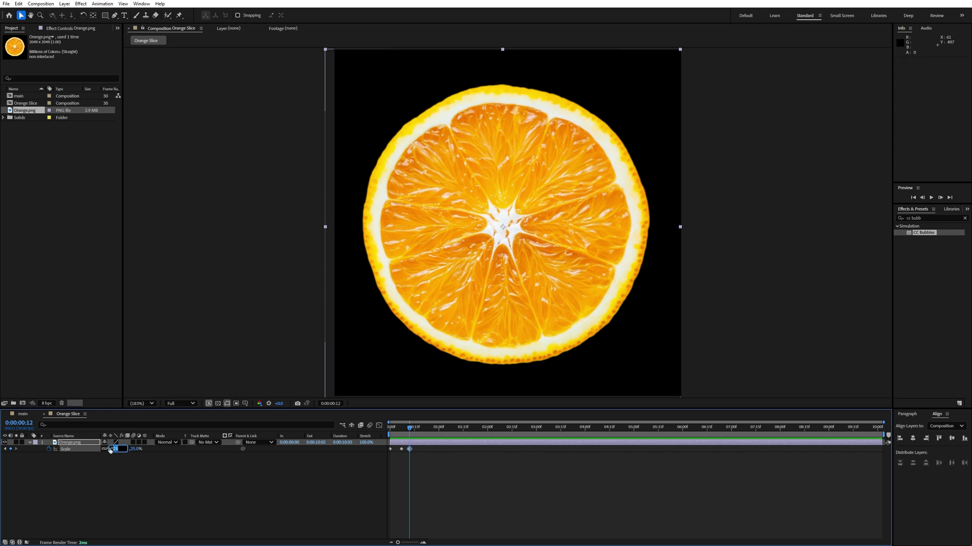
pyautogui.press('Down')
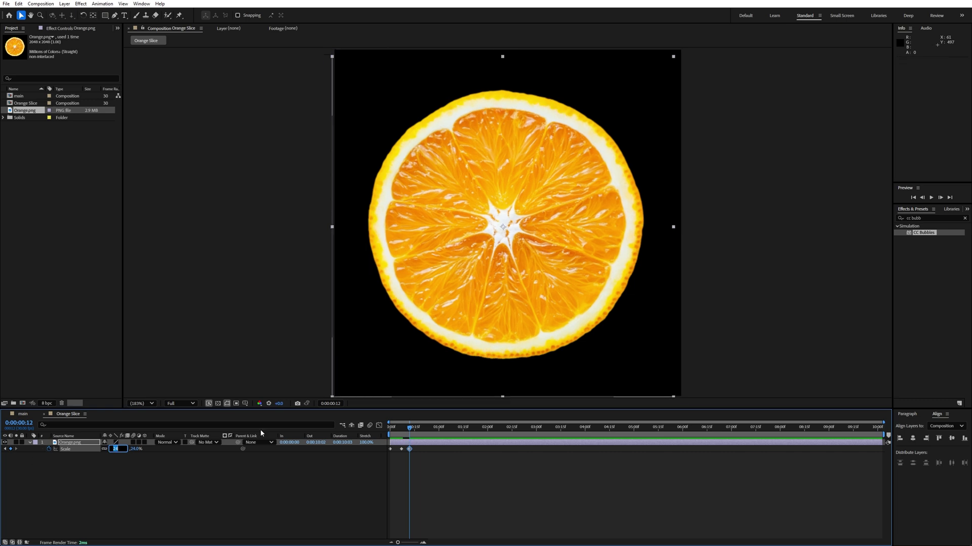
pyautogui.moveTo(430, 430); pyautogui.dragTo(361, 436)
pyautogui.press('space')
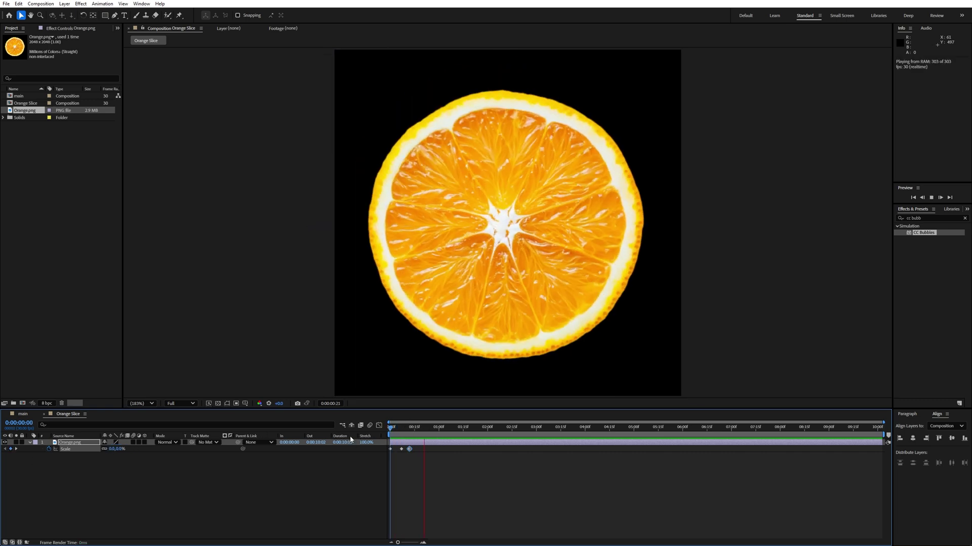
pyautogui.press('space')
# Step: Apply Easy Ease to all three Scale keyframes and preview the eased pop-in from the start
pyautogui.moveTo(429, 469); pyautogui.dragTo(366, 440)
pyautogui.press('F9')
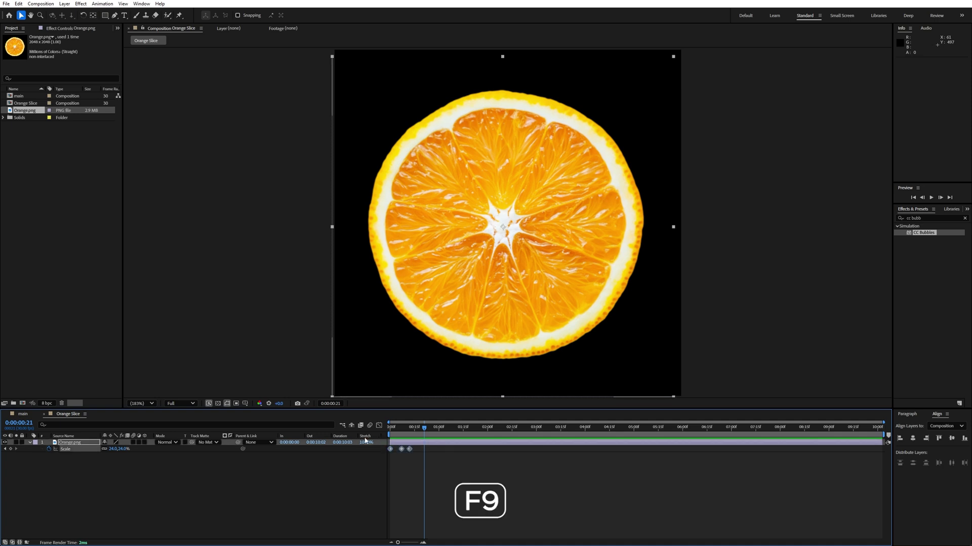
pyautogui.press('Home')
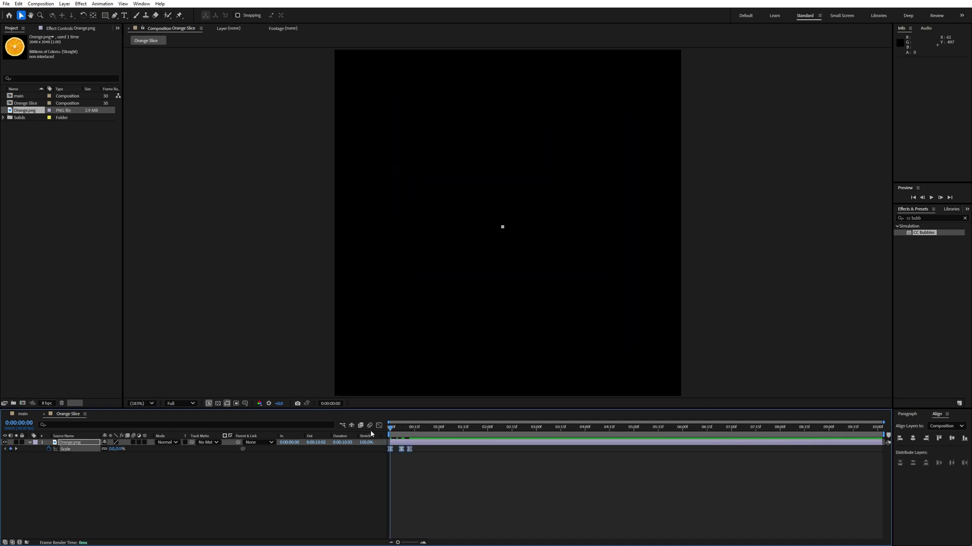
pyautogui.press('space')
pyautogui.click(402, 456)
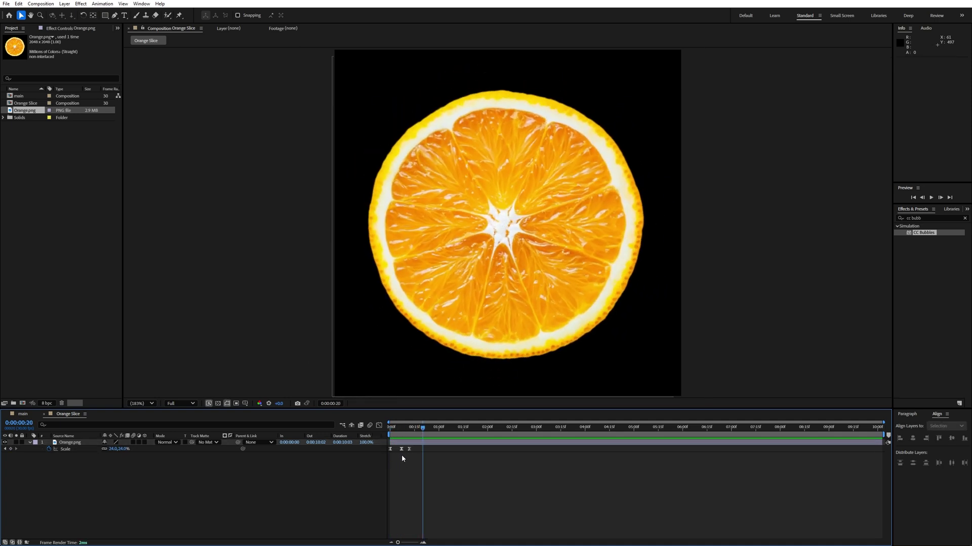
# Step: Try moving the last two Scale keyframes to frames 5 and 10 and preview the pop-in
pyautogui.moveTo(396, 461)
pyautogui.mouseDown()
pyautogui.moveTo(419, 450)
pyautogui.moveTo(402, 450)
pyautogui.mouseUp()
pyautogui.press('space')
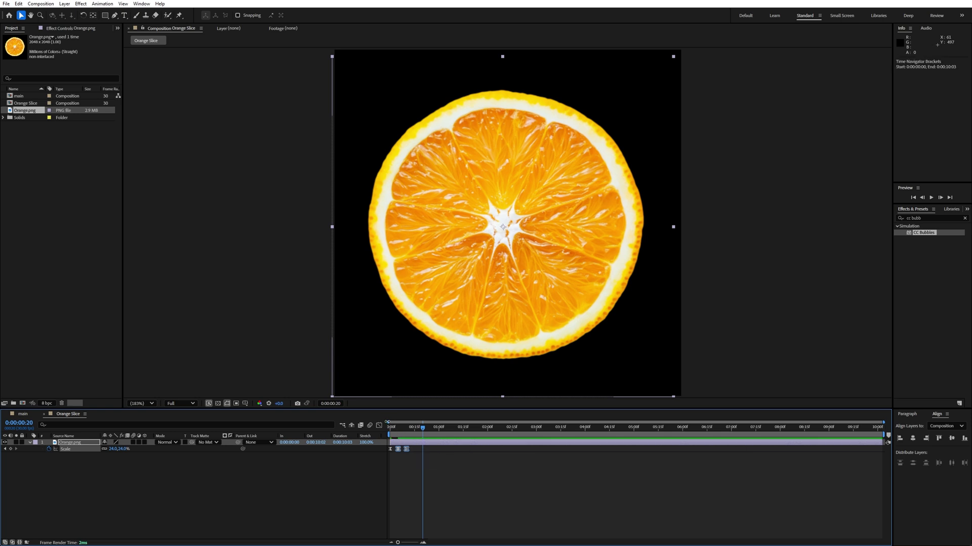
pyautogui.press('space')
pyautogui.press('=')
pyautogui.press('=')
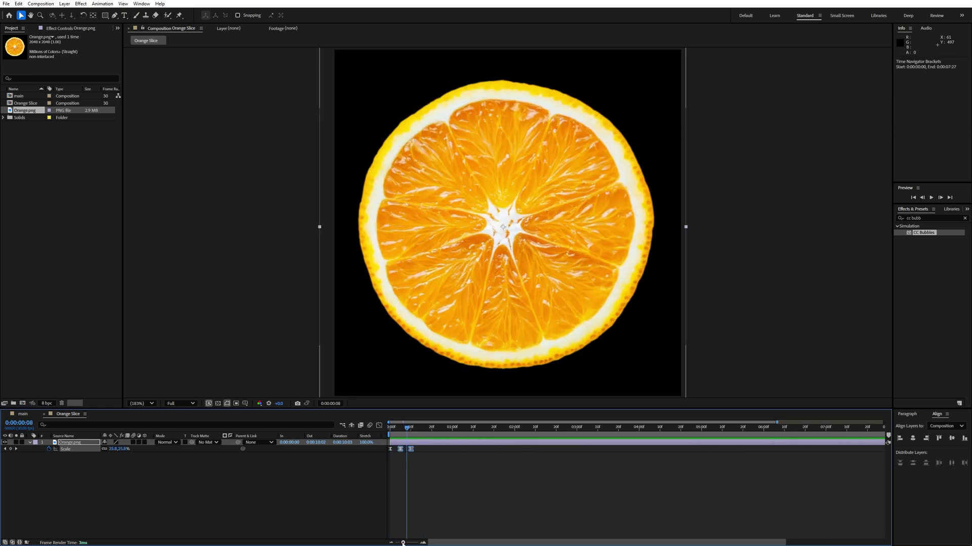
# Step: Move the last two Scale keyframes back to frames 7 and 12 and preview the pop-in
pyautogui.moveTo(413, 448); pyautogui.dragTo(324, 436)
pyautogui.press('space')
pyautogui.press('space')
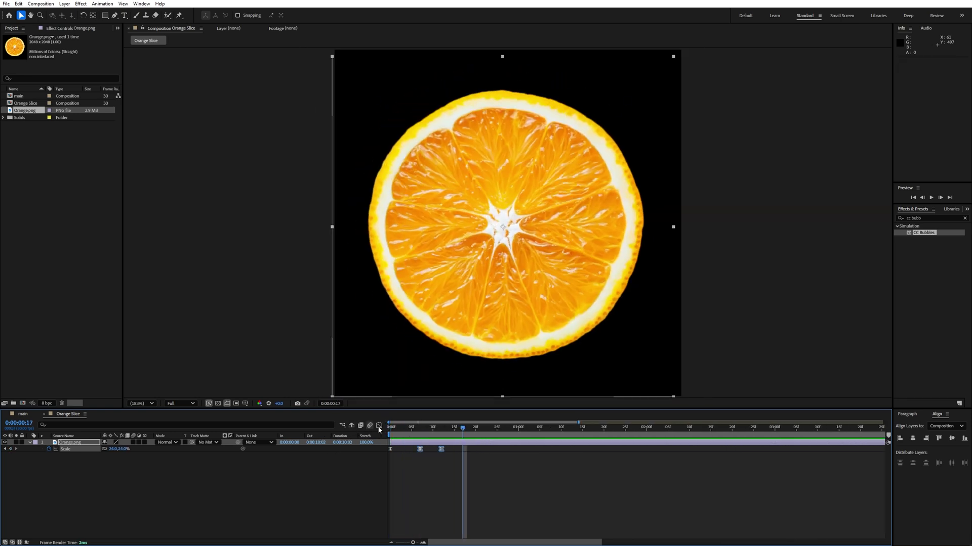
pyautogui.moveTo(412, 428); pyautogui.dragTo(317, 441)
pyautogui.press('space')
pyautogui.press('space')
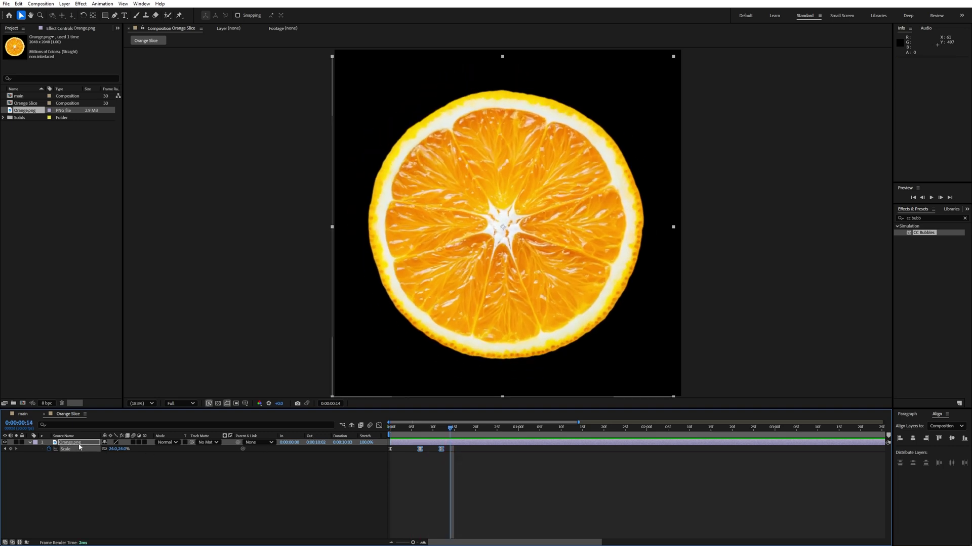
# Step: Add the expression time*50 to the orange's Rotation and preview the spin from the start
pyautogui.click(79, 445)
pyautogui.press('r')
pyautogui.keyDown('alt'); pyautogui.click(48, 450); pyautogui.keyUp('alt')
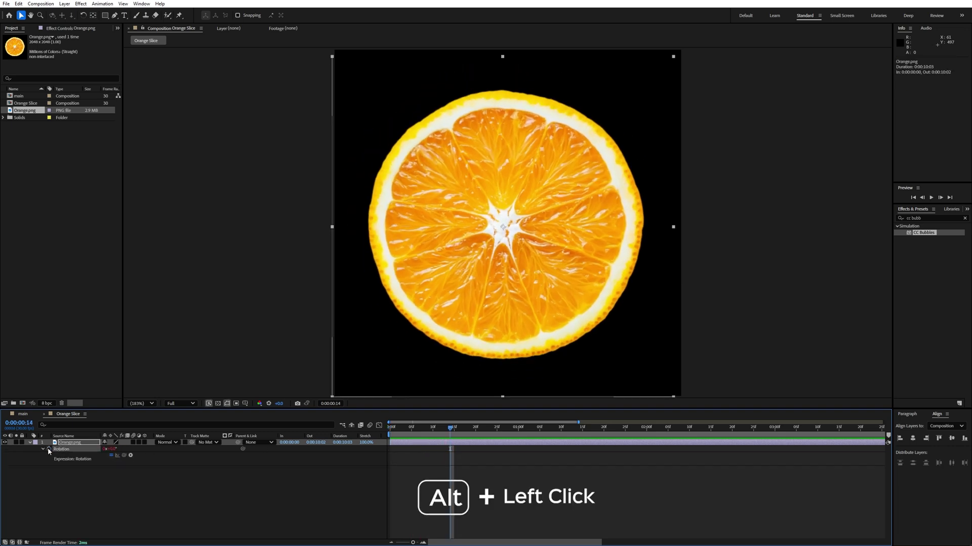
pyautogui.write('time')
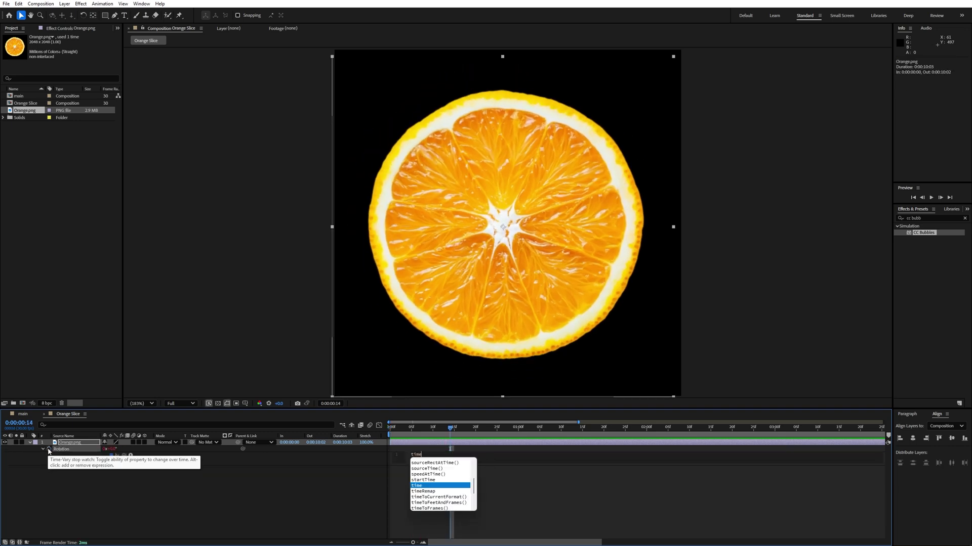
pyautogui.write('*')
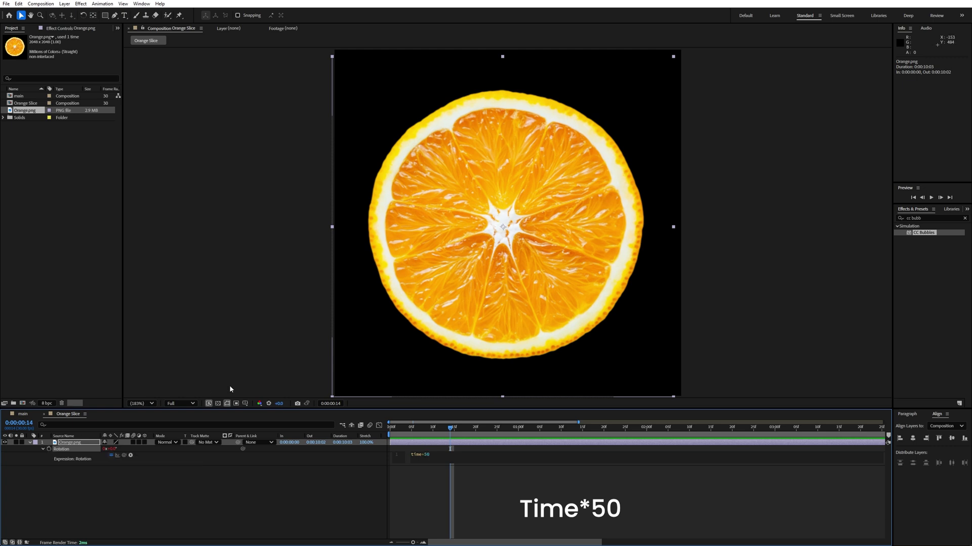
pyautogui.moveTo(406, 427); pyautogui.dragTo(299, 434)
pyautogui.press('space')
pyautogui.press('space')
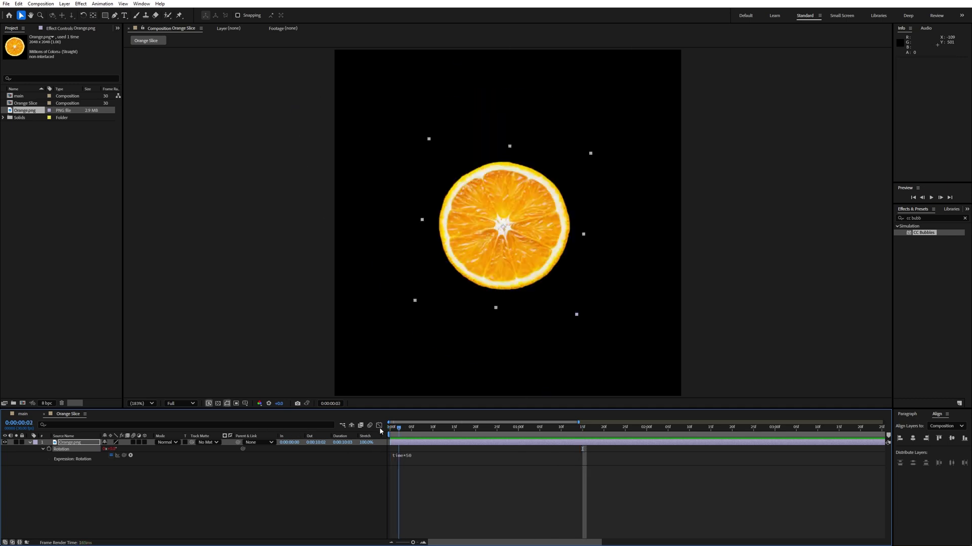
# Step: Add the Orange Slice composition on top of the main composition, start its layer at 0:00:01:22 and preview its pop-in
pyautogui.click(27, 413)
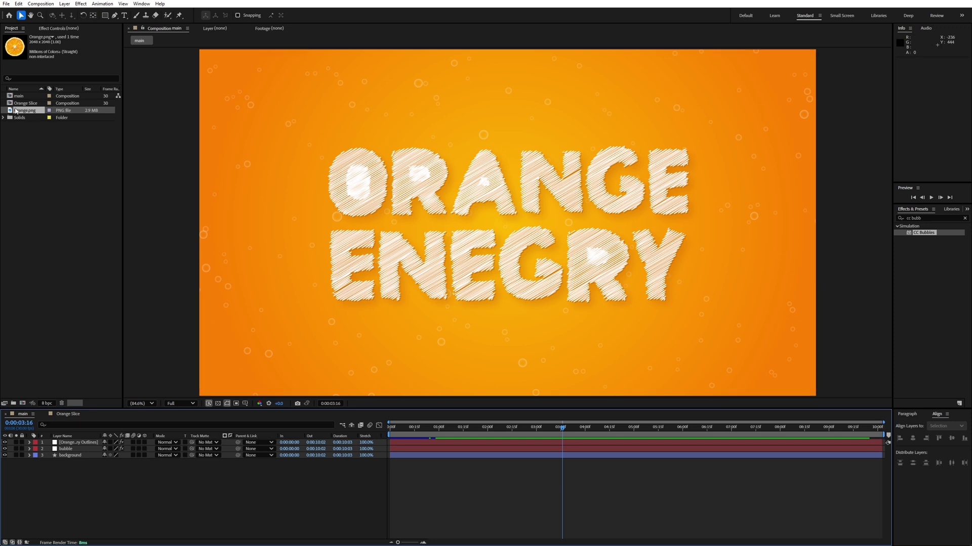
pyautogui.moveTo(22, 104); pyautogui.dragTo(472, 228)
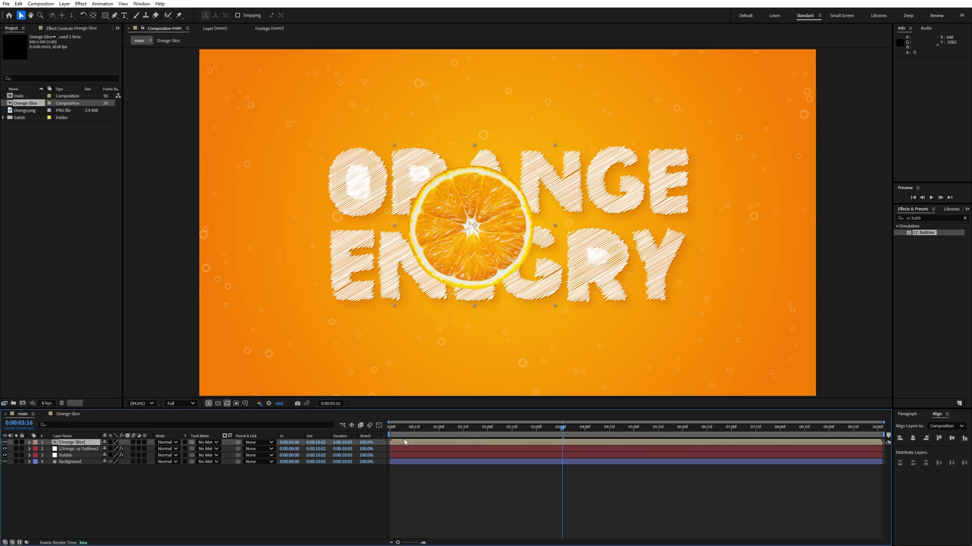
pyautogui.moveTo(403, 444)
pyautogui.mouseDown()
pyautogui.moveTo(500, 445)
pyautogui.moveTo(408, 429)
pyautogui.mouseUp()
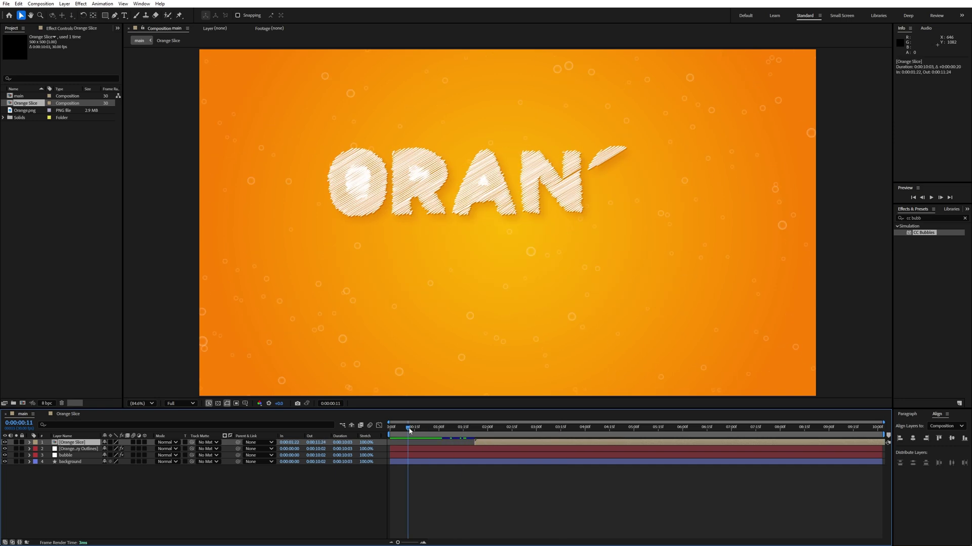
pyautogui.moveTo(408, 429); pyautogui.dragTo(389, 430)
pyautogui.press('space')
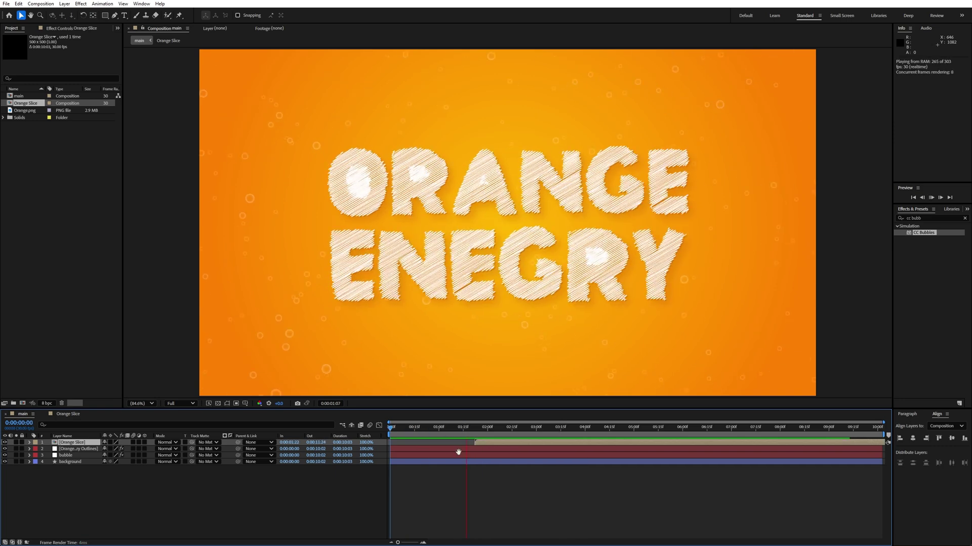
pyautogui.press('space')
pyautogui.moveTo(465, 430); pyautogui.dragTo(467, 433)
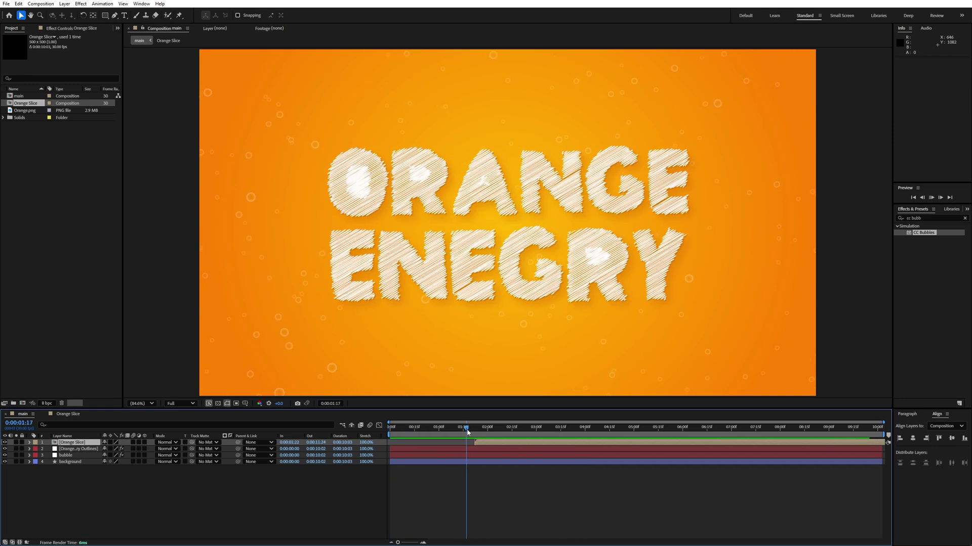
pyautogui.press('space')
pyautogui.press('space')
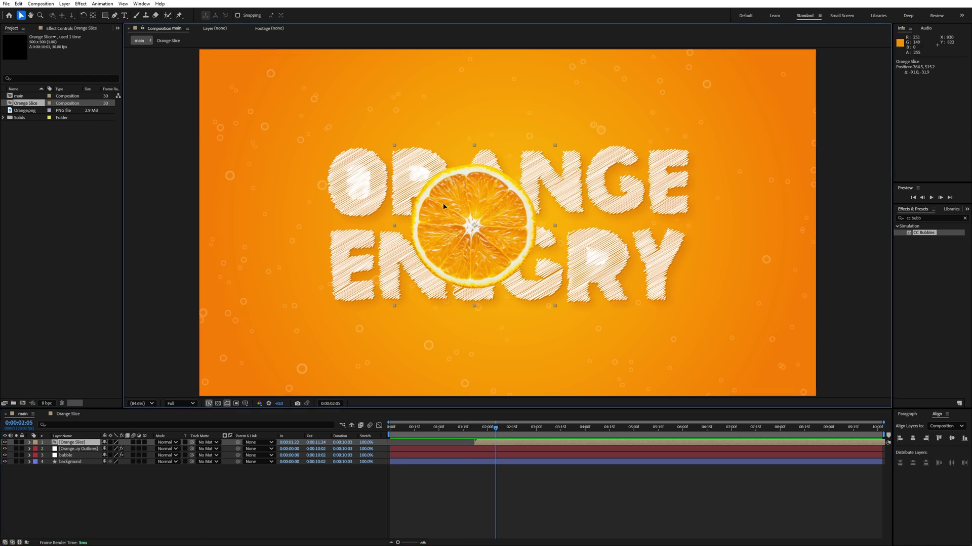
# Step: Move the orange slice to the frame's upper-left corner, place a duplicate below it and scale the copy to 124%
pyautogui.moveTo(493, 231); pyautogui.dragTo(279, 196)
pyautogui.hotkey('ctrl', 'd')
pyautogui.press('s')
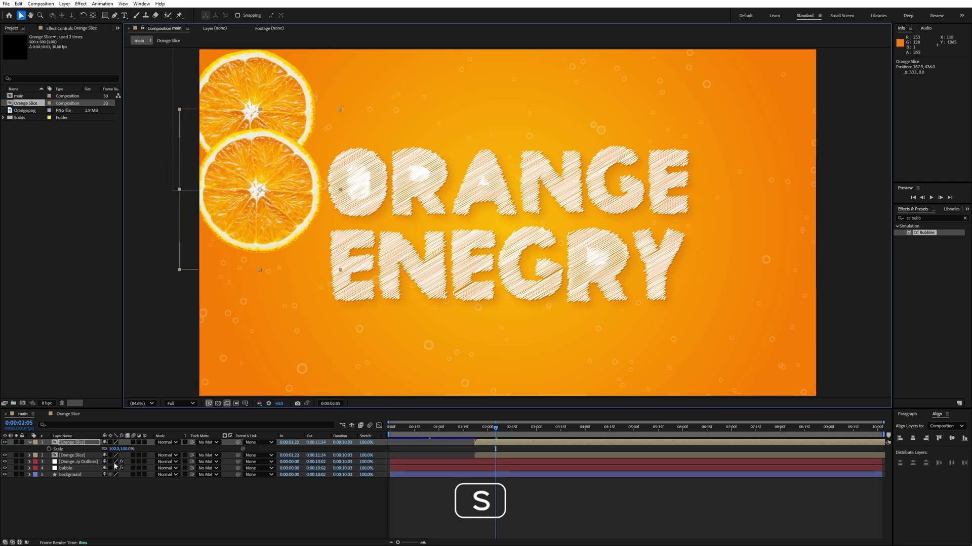
pyautogui.moveTo(111, 449); pyautogui.dragTo(123, 449)
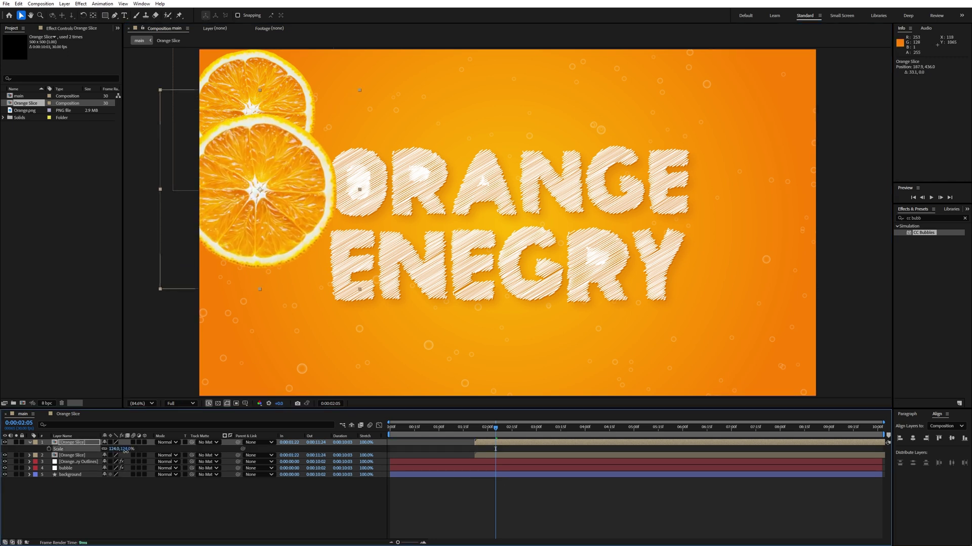
# Step: Duplicate the 124% slice, place the copy beside the corner slice at the top edge and layer it behind the other slices
pyautogui.moveTo(252, 223); pyautogui.dragTo(310, 194)
pyautogui.hotkey('ctrl', 'd')
pyautogui.moveTo(73, 444); pyautogui.dragTo(81, 466)
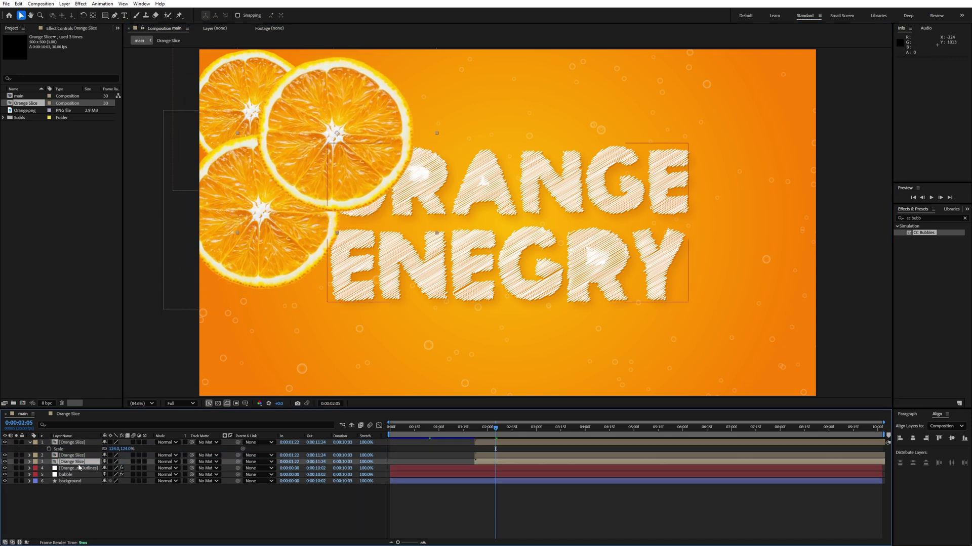
pyautogui.moveTo(353, 145); pyautogui.dragTo(247, 103)
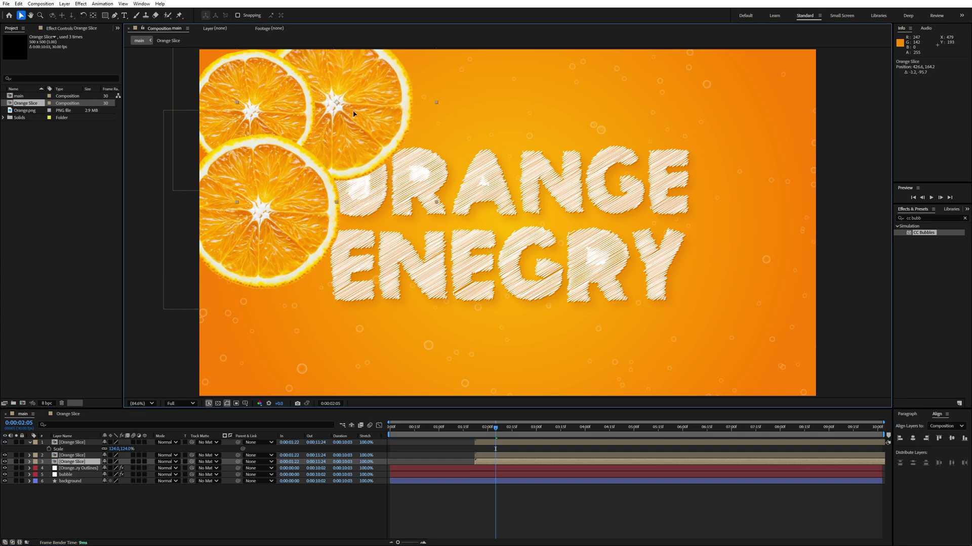
# Step: Duplicate the left-edge slice toward the lower-left corner, scale the copy to 138% and layer it behind the other slices
pyautogui.click(279, 249)
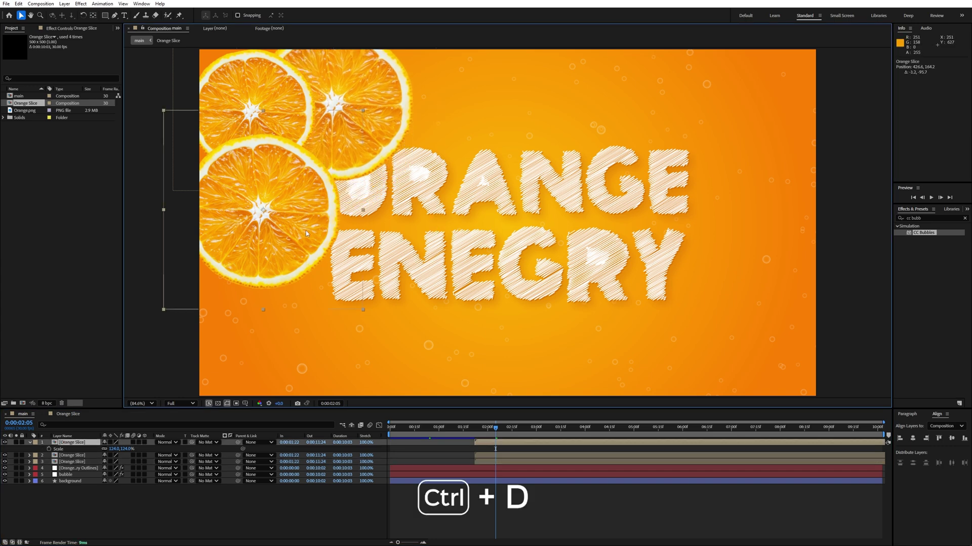
pyautogui.hotkey('ctrl', 'd')
pyautogui.moveTo(305, 231); pyautogui.dragTo(258, 337)
pyautogui.press('s')
pyautogui.moveTo(110, 449); pyautogui.dragTo(83, 478)
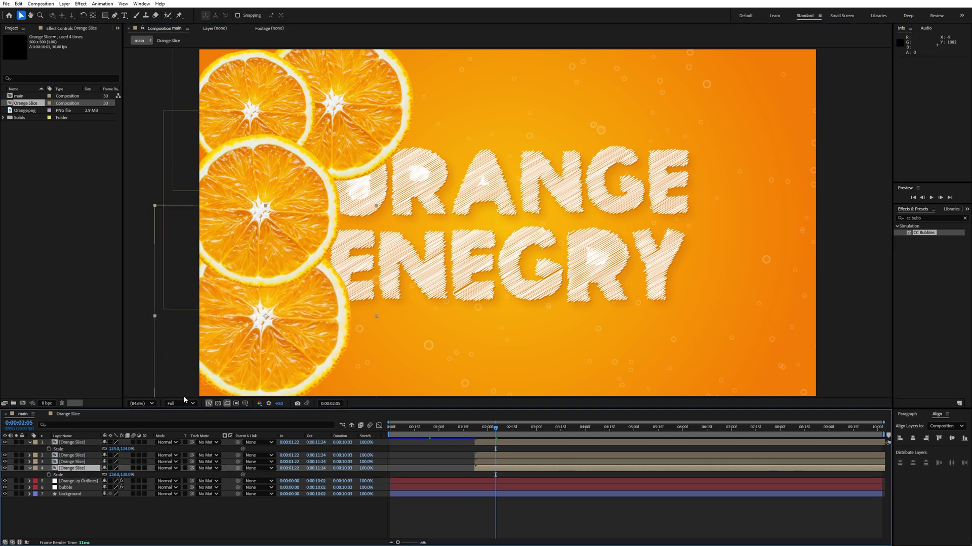
# Step: Duplicate slices to fill the frame's lower-left corner and shift the left-edge slice slightly down
pyautogui.moveTo(268, 347); pyautogui.dragTo(252, 345)
pyautogui.hotkey('ctrl', 'd')
pyautogui.moveTo(256, 356); pyautogui.dragTo(240, 137)
pyautogui.hotkey('ctrl', 'd')
pyautogui.moveTo(283, 209); pyautogui.dragTo(276, 237)
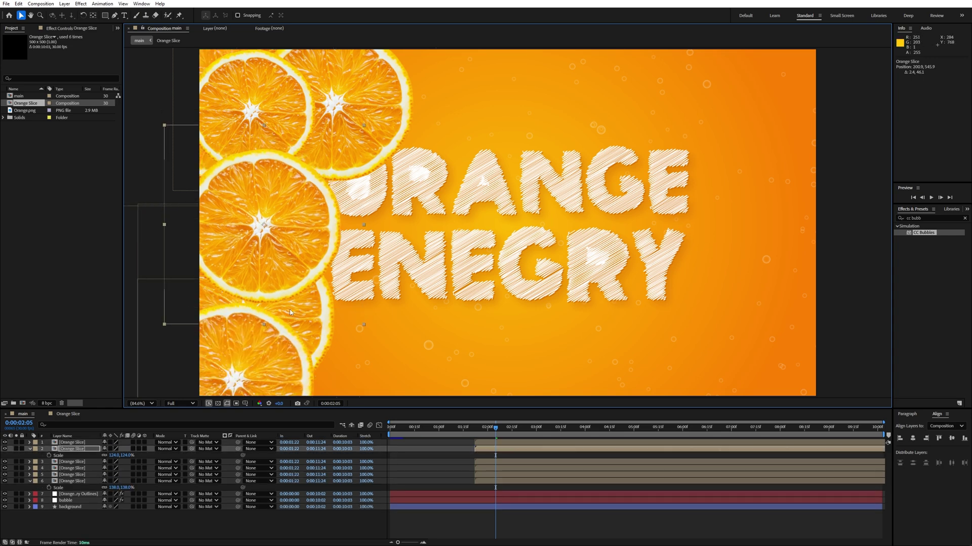
# Step: Duplicate slices to cover the top-middle area and the left half of the title down to the bottom edge
pyautogui.hotkey('ctrl', 'd')
pyautogui.moveTo(389, 102); pyautogui.dragTo(499, 99)
pyautogui.moveTo(446, 155); pyautogui.dragTo(413, 212)
pyautogui.hotkey('ctrl', 'd')
pyautogui.hotkey('ctrl', 'd')
pyautogui.moveTo(412, 210); pyautogui.dragTo(389, 322)
# Step: Duplicate a slice over the lower-left part of the title, adjust its layer order and scale it to 109%
pyautogui.hotkey('ctrl', 'd')
pyautogui.moveTo(76, 469); pyautogui.dragTo(83, 512)
pyautogui.moveTo(386, 228); pyautogui.dragTo(415, 311)
pyautogui.click(456, 324)
pyautogui.hotkey('ctrl', 'z')
pyautogui.moveTo(412, 271)
pyautogui.mouseDown()
pyautogui.moveTo(418, 262)
pyautogui.moveTo(412, 271)
pyautogui.mouseUp()
pyautogui.press('s')
pyautogui.moveTo(114, 475); pyautogui.dragTo(107, 475)
# Step: Duplicate slices over the middle of the title and just below its centre
pyautogui.moveTo(421, 287); pyautogui.dragTo(489, 153)
pyautogui.hotkey('ctrl', 'd')
pyautogui.hotkey('ctrl', 'd')
pyautogui.moveTo(405, 372); pyautogui.dragTo(477, 261)
pyautogui.hotkey('ctrl', 'd')
pyautogui.moveTo(258, 261); pyautogui.dragTo(512, 335)
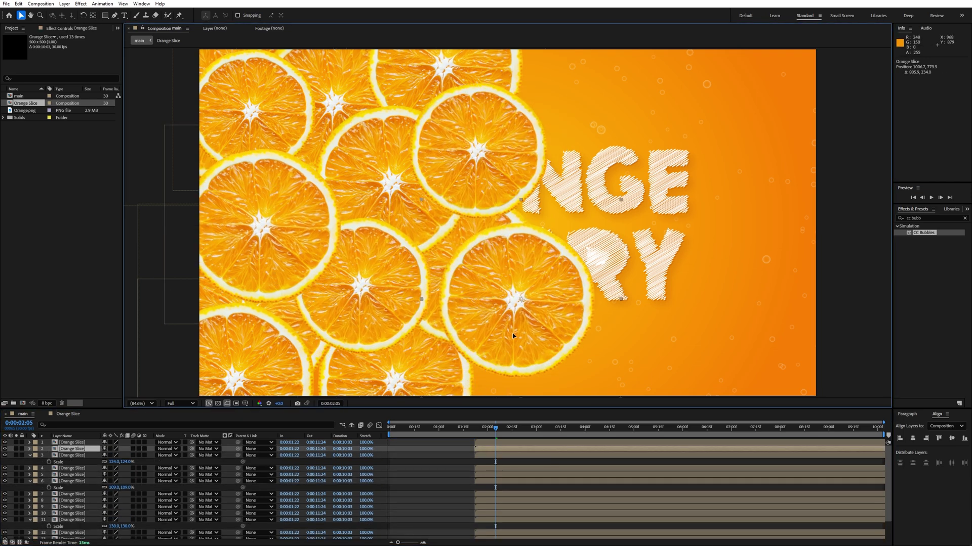
# Step: Duplicate slices across the right half of the frame to cover the rest of the title
pyautogui.hotkey('ctrl', 'd')
pyautogui.moveTo(570, 316); pyautogui.dragTo(741, 315)
pyautogui.hotkey('ctrl', 'd')
pyautogui.click(466, 281)
pyautogui.hotkey('ctrl', 'd')
pyautogui.moveTo(467, 282); pyautogui.dragTo(641, 251)
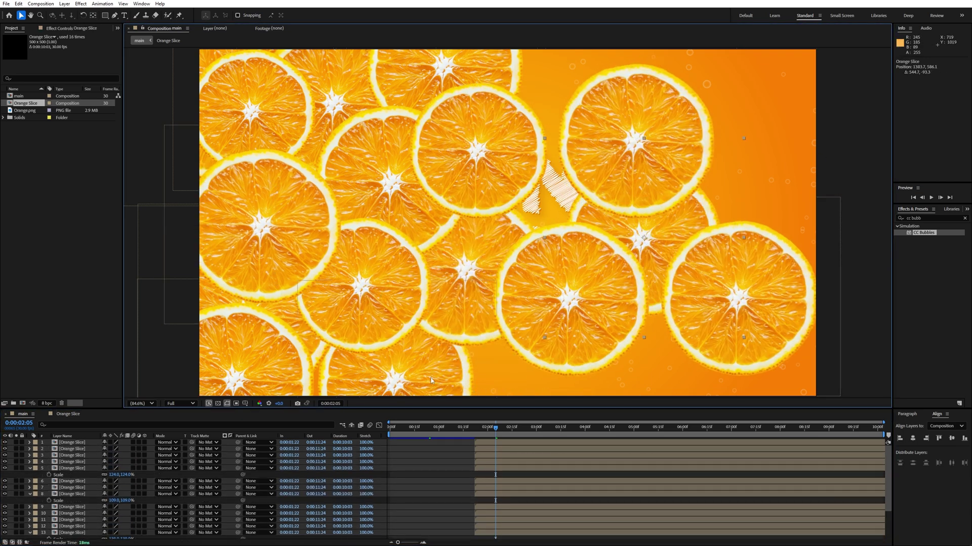
# Step: Duplicate slices along the bottom edge, at the top centre and toward the right side, raising one in the layer stack
pyautogui.hotkey('ctrl', 'd')
pyautogui.moveTo(446, 378); pyautogui.dragTo(569, 364)
pyautogui.scroll(-5, 65, 509)
pyautogui.moveTo(65, 512); pyautogui.dragTo(73, 446)
pyautogui.moveTo(527, 356); pyautogui.dragTo(567, 58)
pyautogui.hotkey('ctrl', 'd')
pyautogui.moveTo(571, 118); pyautogui.dragTo(752, 136)
# Step: Duplicate more slices into the remaining gaps and scale the one near the upper-right corner to 102%
pyautogui.hotkey('ctrl', 'd')
pyautogui.hotkey('ctrl', 'd')
pyautogui.hotkey('ctrl', 'd')
pyautogui.hotkey('ctrl', 'd')
pyautogui.moveTo(733, 169); pyautogui.dragTo(693, 54)
pyautogui.press('s')
pyautogui.moveTo(114, 468); pyautogui.dragTo(103, 468)
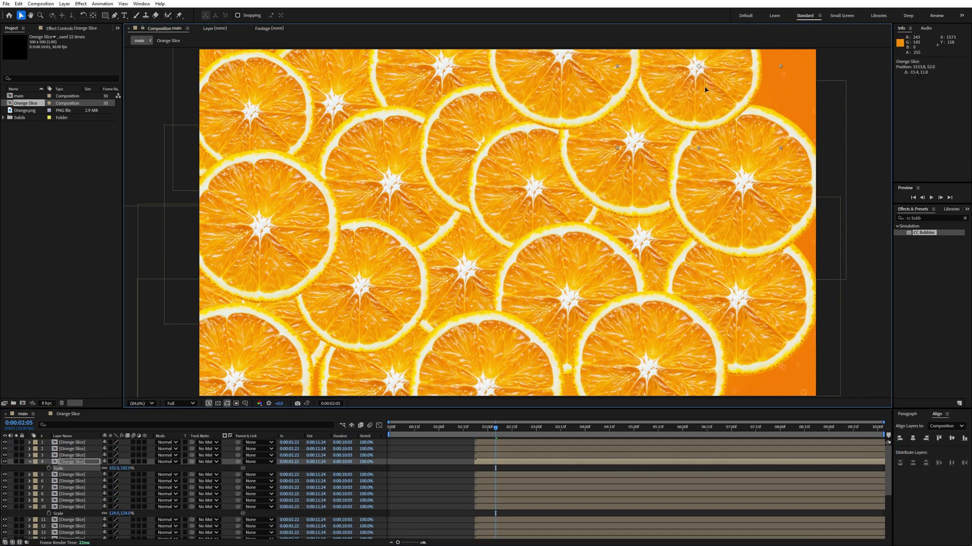
# Step: Duplicate slices down the right edge to the lower-right corner, layering one behind the others
pyautogui.hotkey('ctrl', 'd')
pyautogui.moveTo(707, 89); pyautogui.dragTo(803, 113)
pyautogui.hotkey('ctrl', 'd')
pyautogui.moveTo(803, 113); pyautogui.dragTo(796, 250)
pyautogui.moveTo(76, 462); pyautogui.dragTo(80, 512)
pyautogui.hotkey('ctrl', 'd')
pyautogui.moveTo(811, 246); pyautogui.dragTo(791, 388)
# Step: Select all the Orange Slice layers and collapse their open properties
pyautogui.scroll(4, 76, 450)
pyautogui.click(72, 442)
pyautogui.scroll(-5, 84, 455)
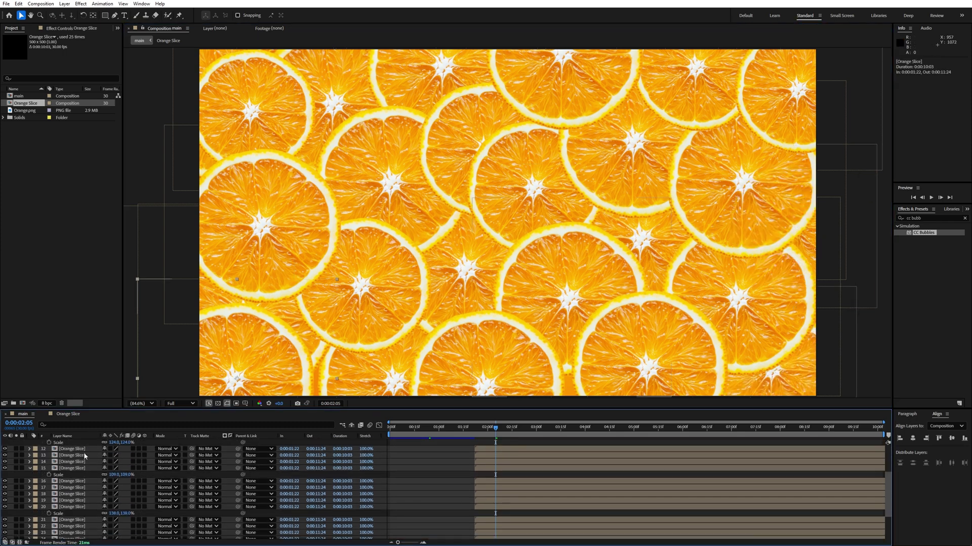
pyautogui.keyDown('shift'); pyautogui.click(69, 516); pyautogui.keyUp('shift')
pyautogui.click(29, 479)
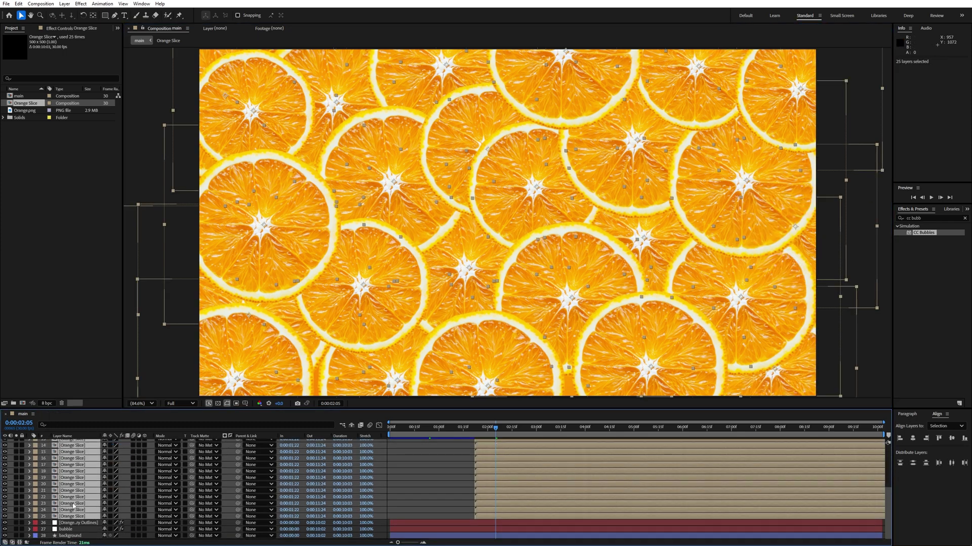
# Step: Lock the bubble and background layers and preview the slices popping in together
pyautogui.click(21, 523)
pyautogui.click(22, 536)
pyautogui.click(458, 431)
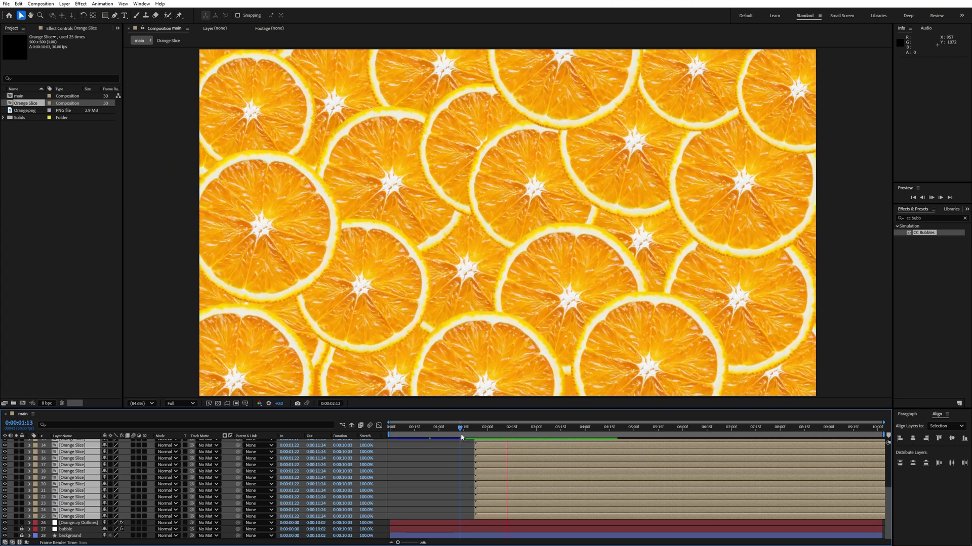
pyautogui.press('space')
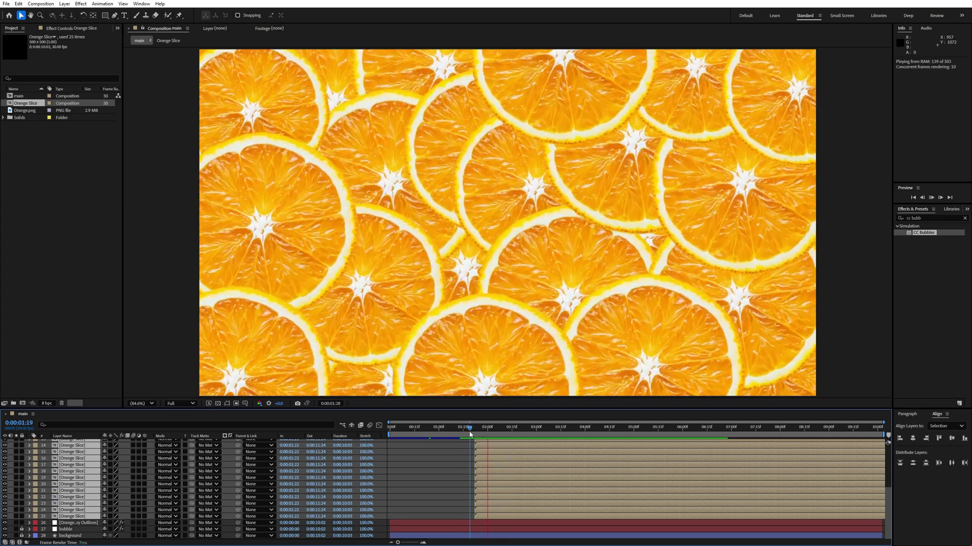
pyautogui.press('space')
pyautogui.click(473, 430)
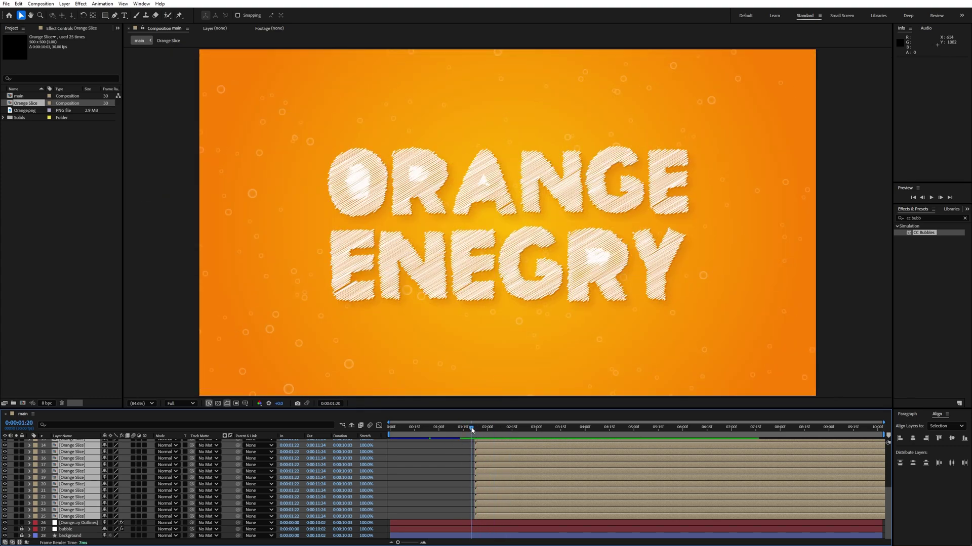
pyautogui.press('space')
pyautogui.press('space')
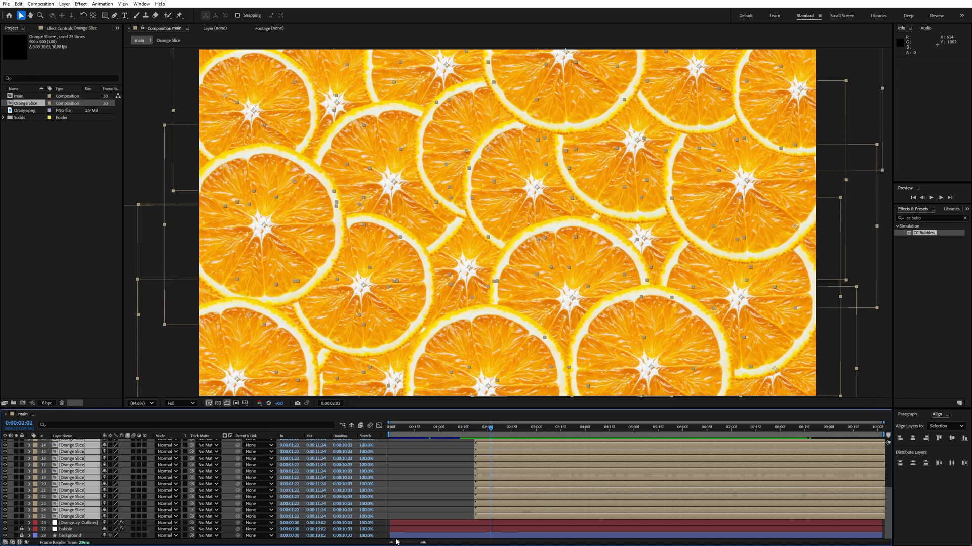
# Step: Shift individual Orange Slice layers to different later start times so the slices no longer pop in together
pyautogui.moveTo(399, 543); pyautogui.dragTo(414, 543)
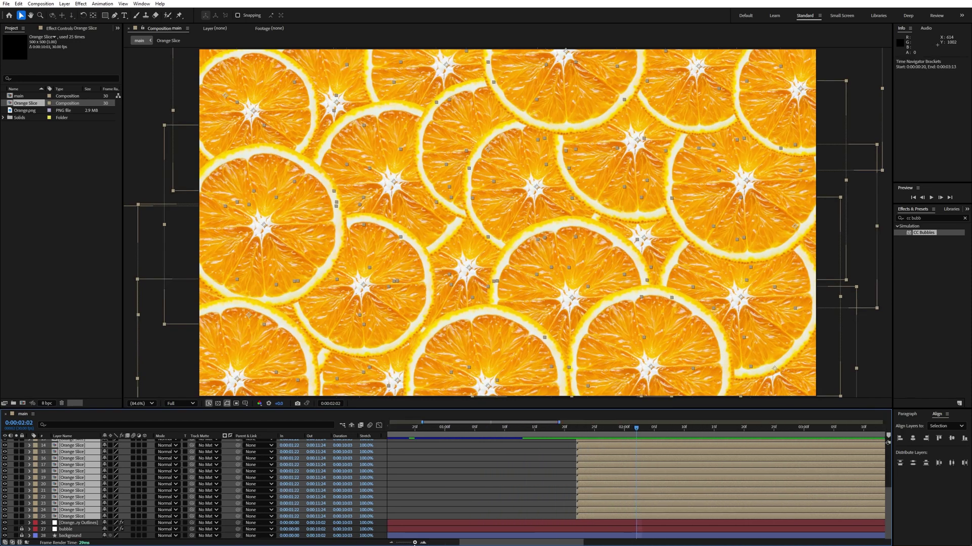
pyautogui.click(554, 508)
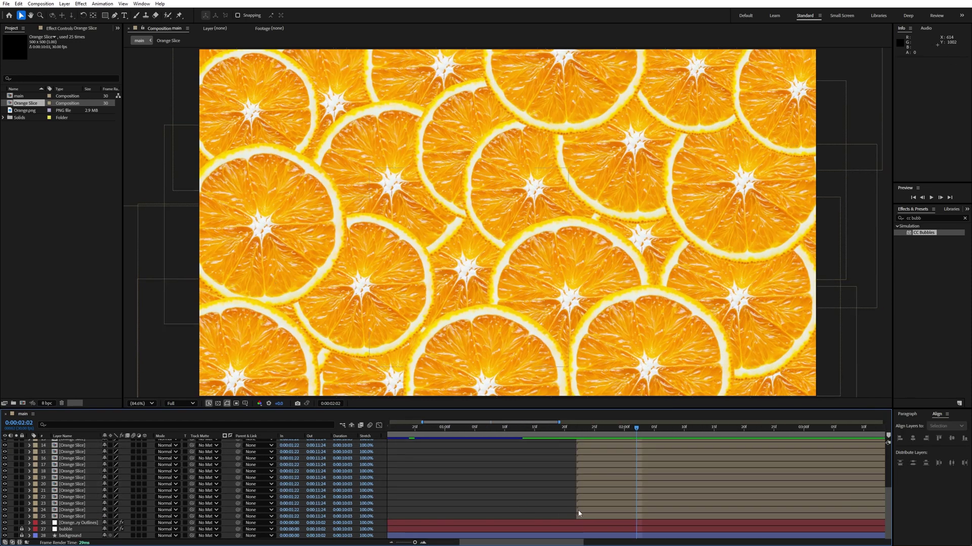
pyautogui.moveTo(579, 510); pyautogui.dragTo(606, 446)
pyautogui.moveTo(587, 458); pyautogui.dragTo(623, 455)
pyautogui.moveTo(594, 478)
pyautogui.mouseDown()
pyautogui.moveTo(606, 478)
pyautogui.moveTo(591, 499)
pyautogui.moveTo(587, 472)
pyautogui.mouseUp()
pyautogui.scroll(2, 586, 477)
pyautogui.moveTo(581, 452); pyautogui.dragTo(592, 460)
pyautogui.moveTo(596, 464); pyautogui.dragTo(604, 459)
pyautogui.scroll(1, 594, 470)
pyautogui.moveTo(585, 448); pyautogui.dragTo(672, 448)
pyautogui.scroll(2, 598, 458)
# Step: Preview and further stagger the slice layers' starts roughly between 0:00:01:21 and 0:00:02:06, replaying from 0:00:01:16
pyautogui.moveTo(415, 543); pyautogui.dragTo(405, 543)
pyautogui.click(506, 429)
pyautogui.press('space')
pyautogui.press('space')
pyautogui.moveTo(524, 494); pyautogui.dragTo(544, 494)
pyautogui.moveTo(532, 481)
pyautogui.mouseDown()
pyautogui.moveTo(546, 479)
pyautogui.moveTo(545, 468)
pyautogui.mouseUp()
pyautogui.moveTo(537, 462); pyautogui.dragTo(544, 462)
pyautogui.scroll(-2, 545, 511)
pyautogui.moveTo(540, 501); pyautogui.dragTo(579, 508)
pyautogui.scroll(-2, 562, 508)
pyautogui.moveTo(537, 508); pyautogui.dragTo(556, 495)
pyautogui.moveTo(539, 520); pyautogui.dragTo(552, 522)
pyautogui.scroll(12, 552, 506)
pyautogui.moveTo(551, 462); pyautogui.dragTo(538, 462)
pyautogui.press('space')
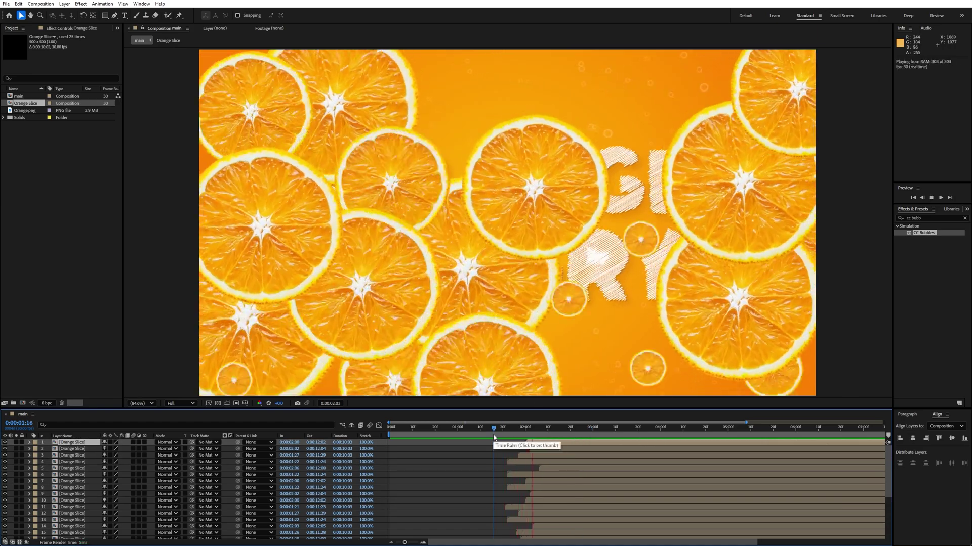
pyautogui.press('space')
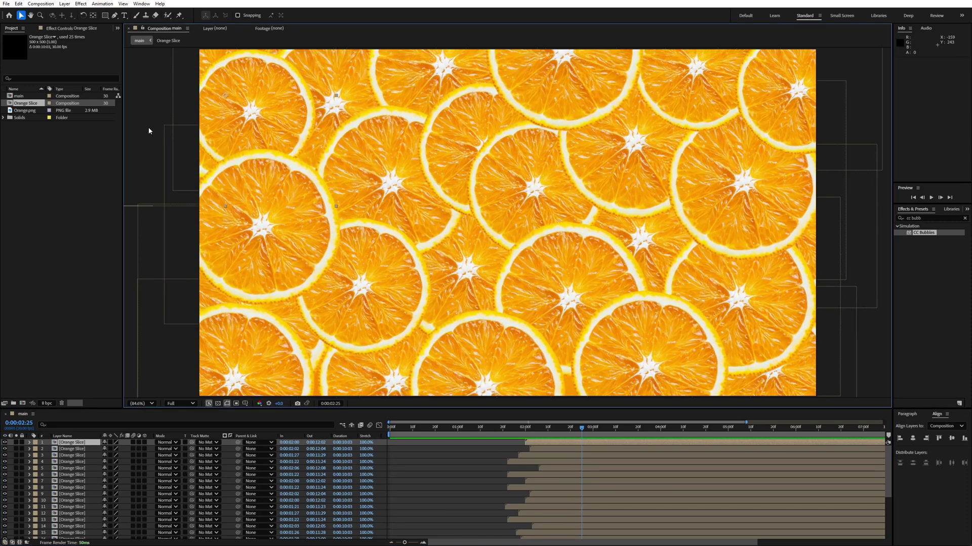
# Step: Add an Outer Glow layer style to Orange Slice layer 11 and expand the glow's properties
pyautogui.moveTo(303, 245); pyautogui.dragTo(325, 220)
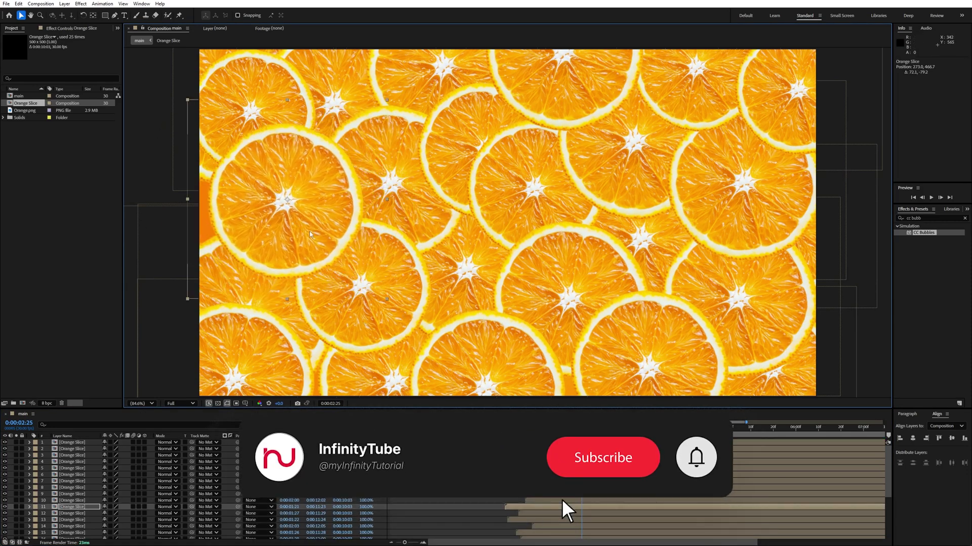
pyautogui.hotkey('ctrl', 'z')
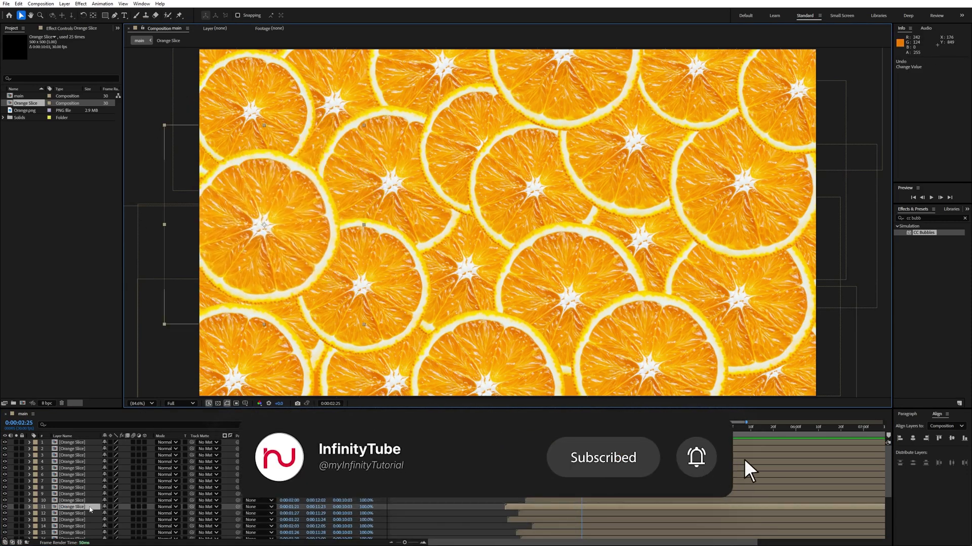
pyautogui.rightClick(89, 506)
pyautogui.moveTo(123, 395)
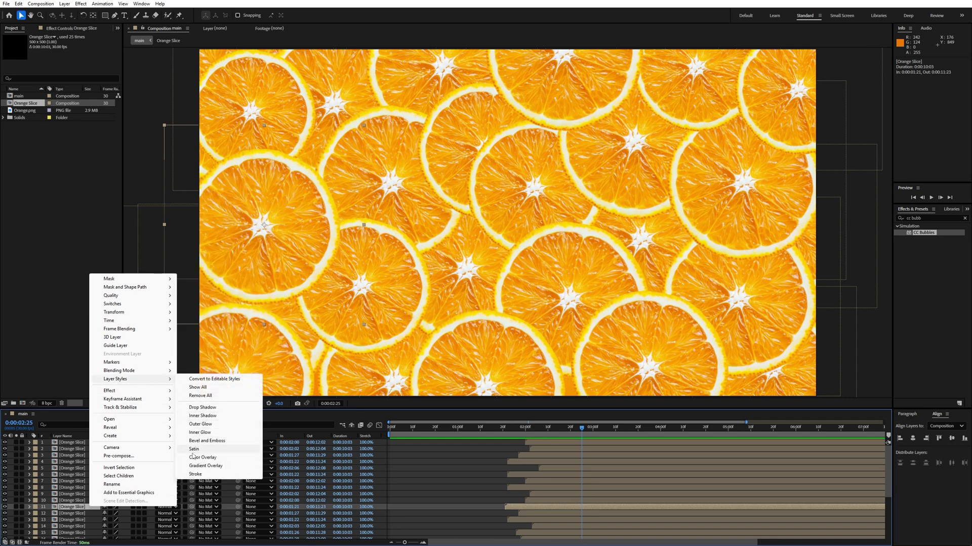
pyautogui.click(201, 424)
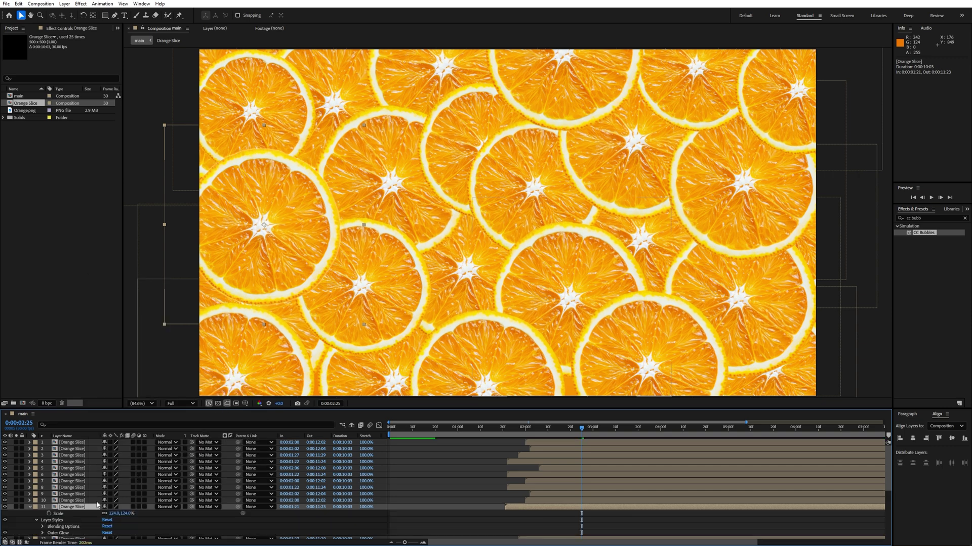
pyautogui.scroll(-2, 64, 513)
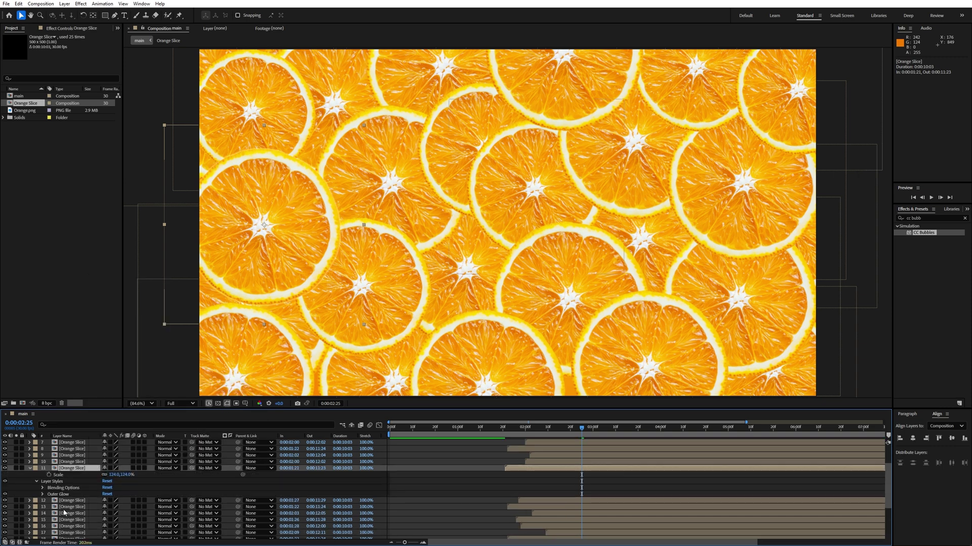
pyautogui.click(42, 495)
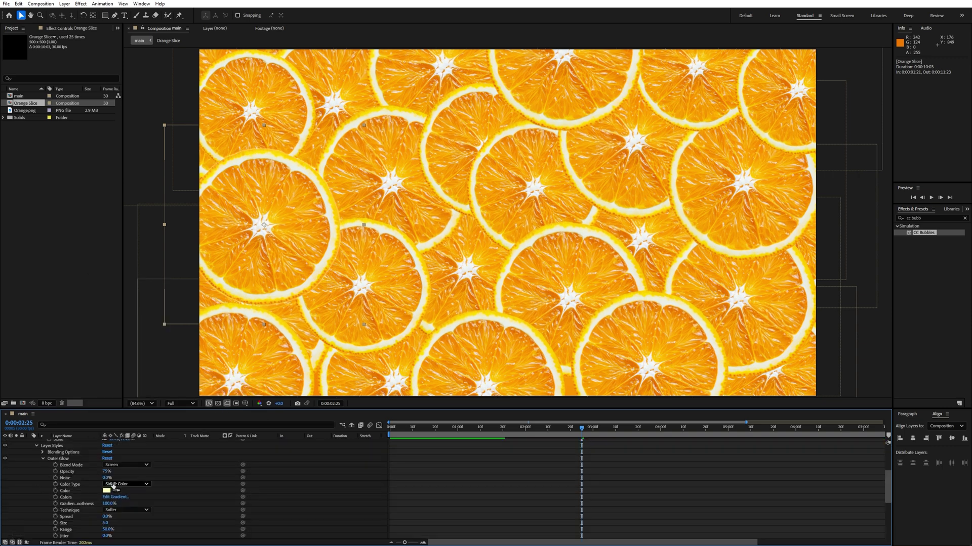
# Step: Set the Outer Glow colour of Orange Slice layer 11 to neutral grey and its blend mode to Multiply
pyautogui.click(106, 491)
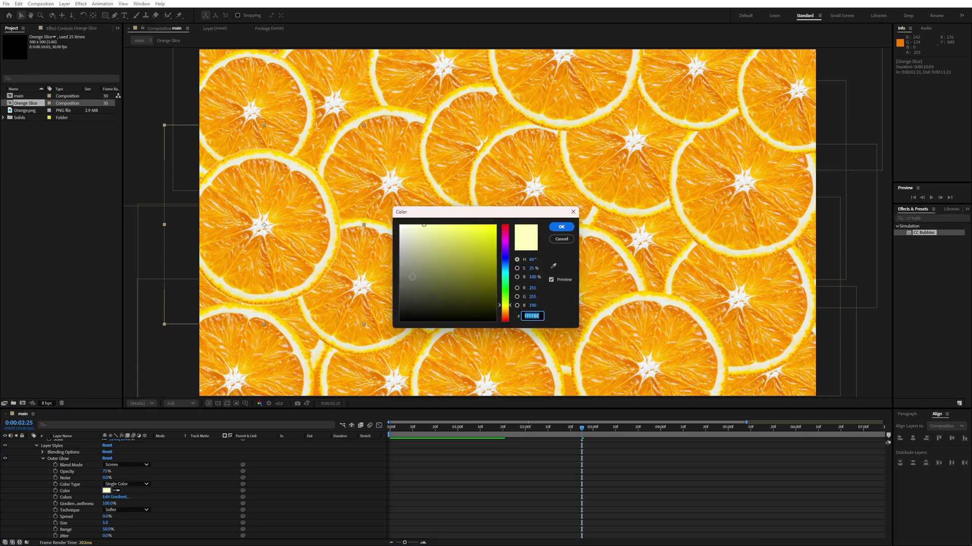
pyautogui.click(400, 261)
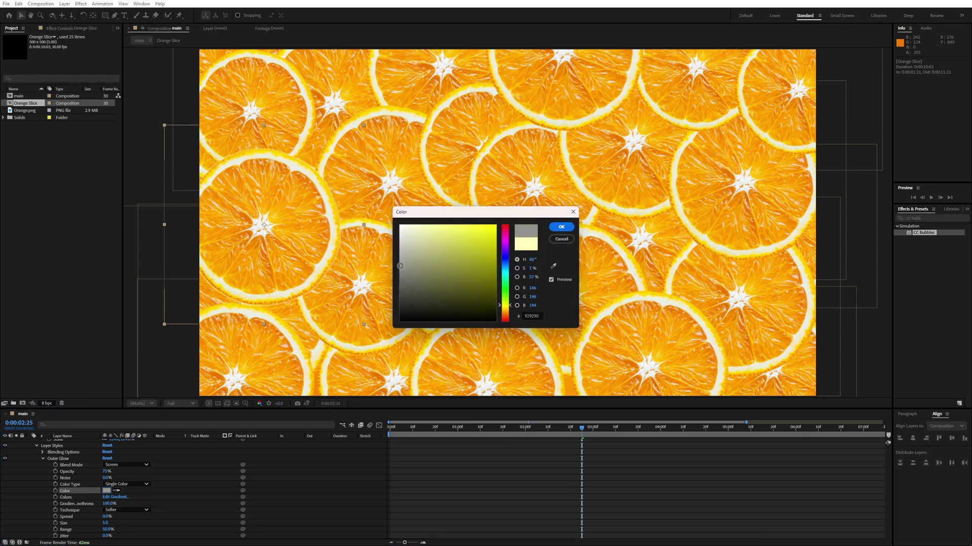
pyautogui.click(561, 227)
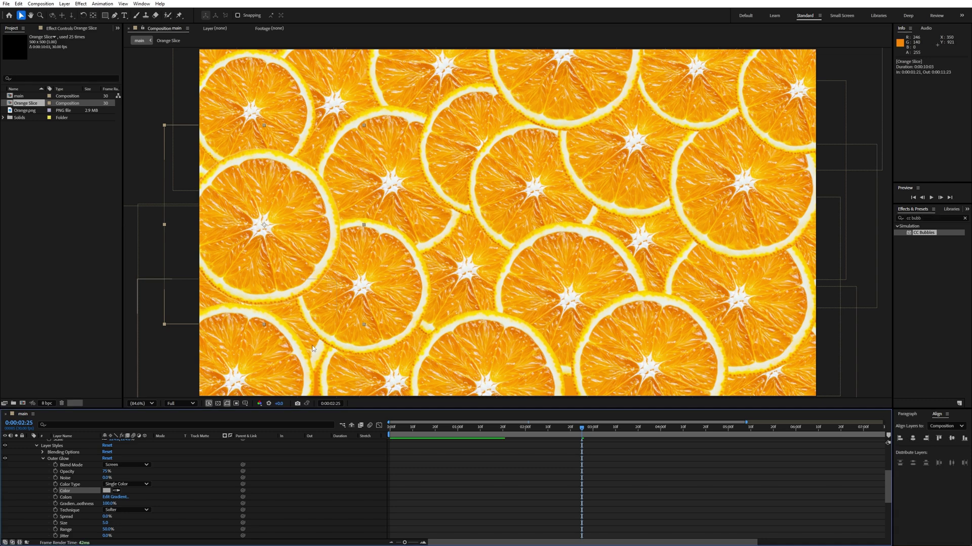
pyautogui.click(120, 466)
pyautogui.click(125, 248)
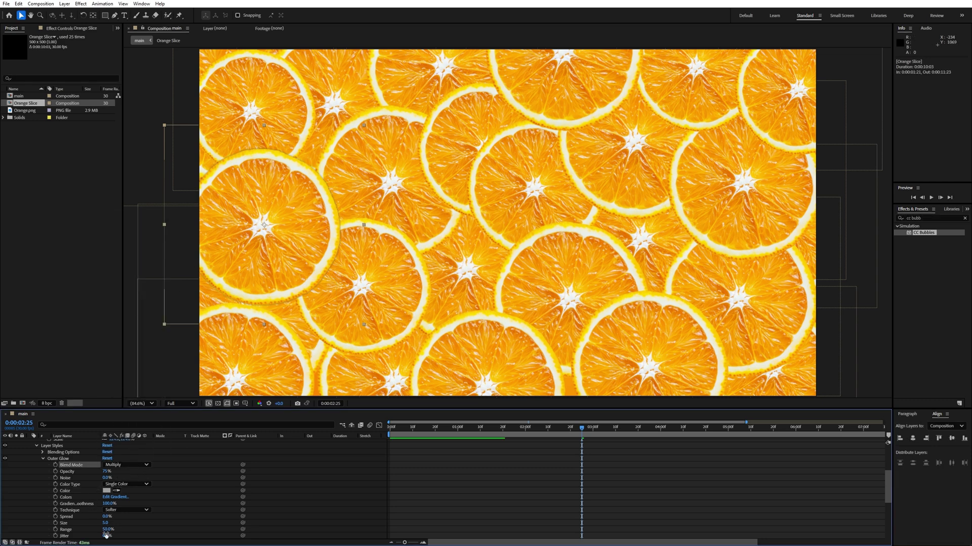
# Step: Set layer 11's Outer Glow size to 31 and its opacity to 58%
pyautogui.scroll(-2, 101, 501)
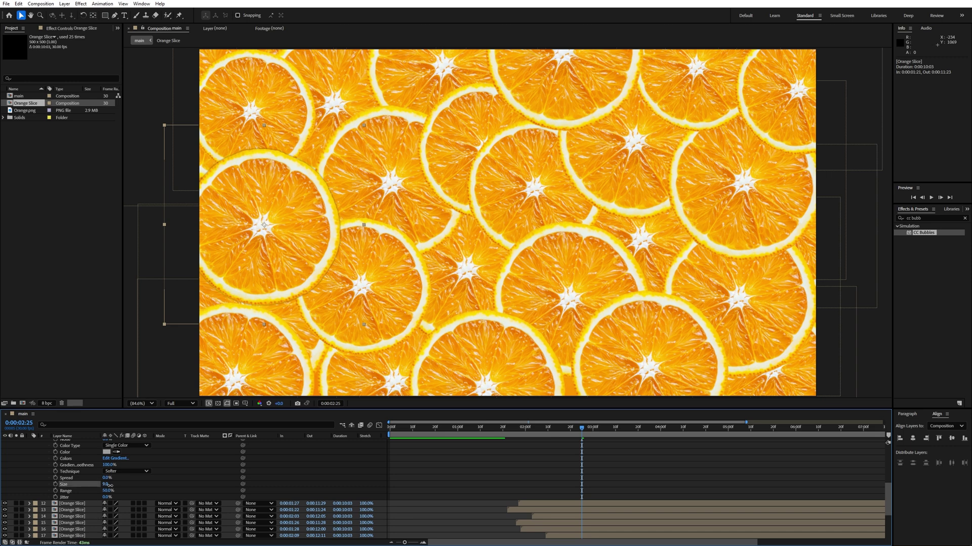
pyautogui.moveTo(110, 485); pyautogui.dragTo(115, 485)
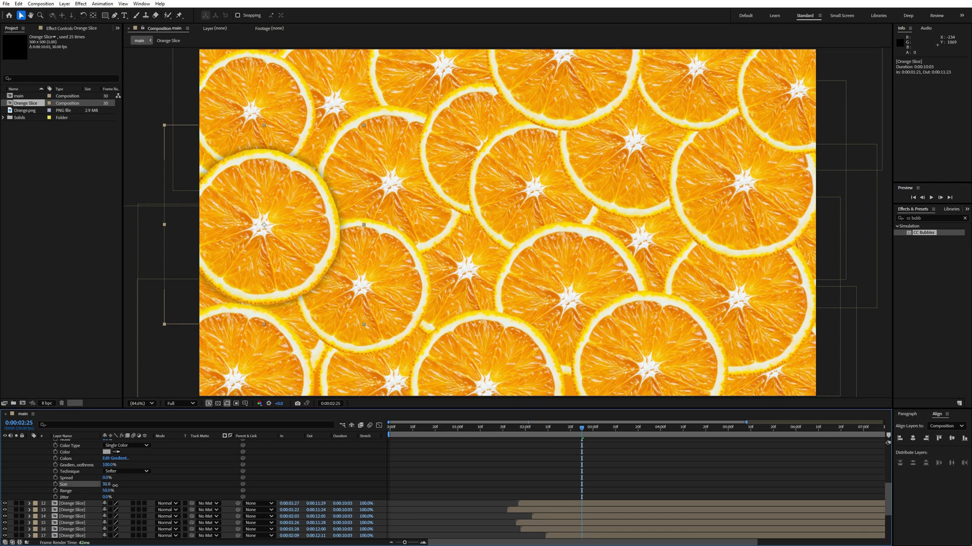
pyautogui.scroll(1, 114, 476)
pyautogui.moveTo(105, 453); pyautogui.dragTo(96, 451)
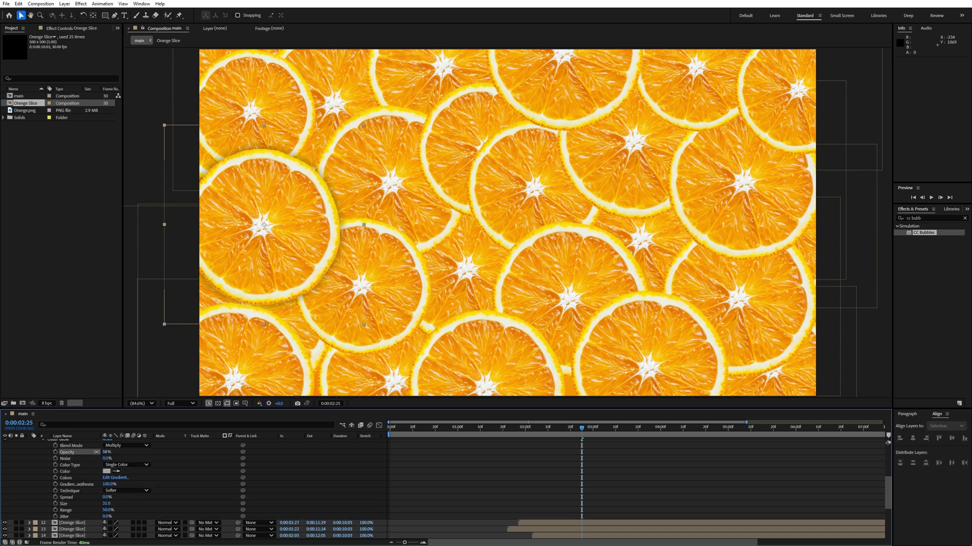
pyautogui.scroll(1, 88, 476)
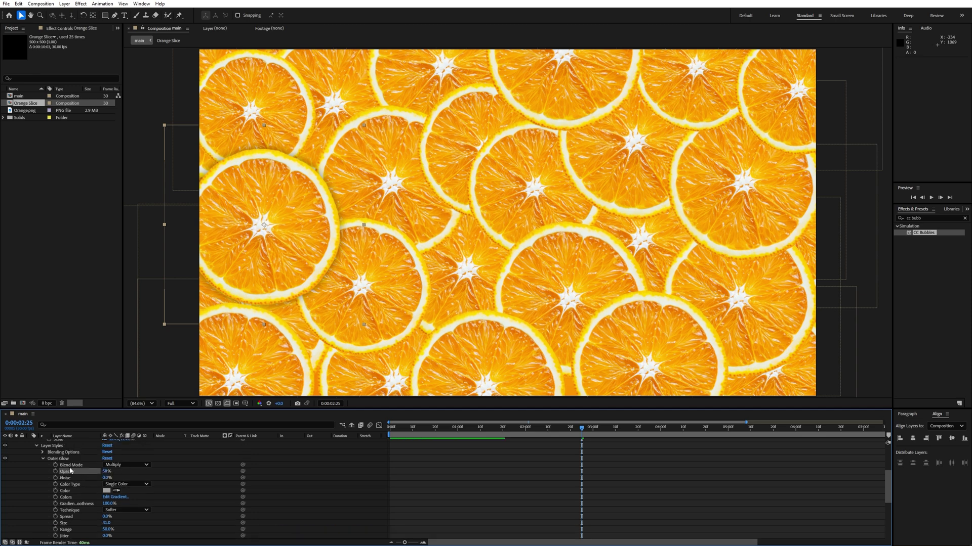
pyautogui.scroll(1, 71, 471)
# Step: Copy the Layer Styles group from Orange Slice layer 11 and collapse that layer's properties
pyautogui.click(71, 466)
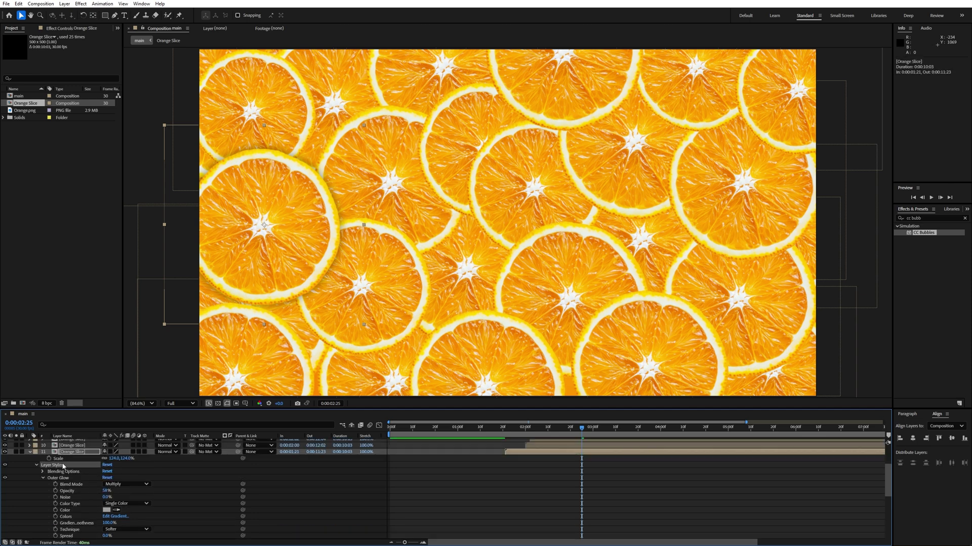
pyautogui.hotkey('ctrl', 'c')
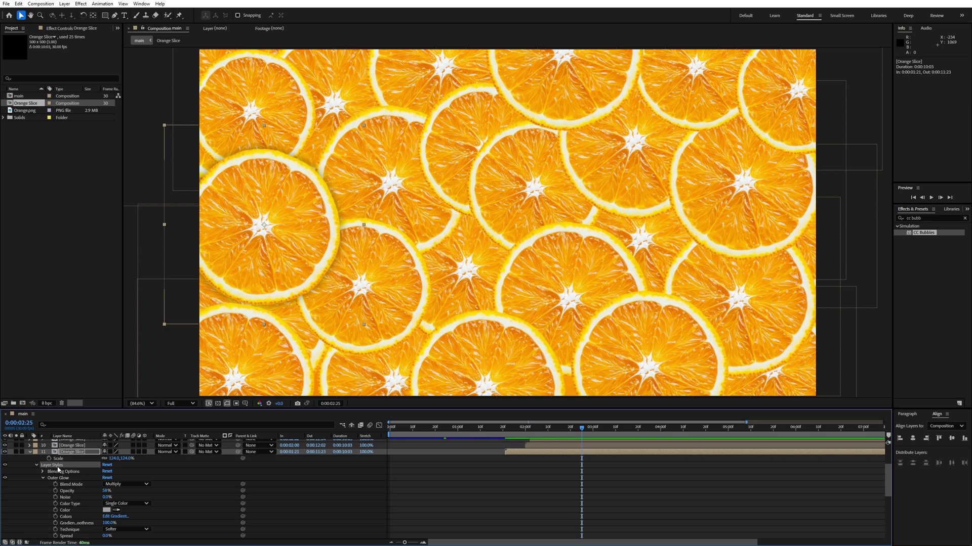
pyautogui.click(29, 453)
pyautogui.scroll(5, 84, 472)
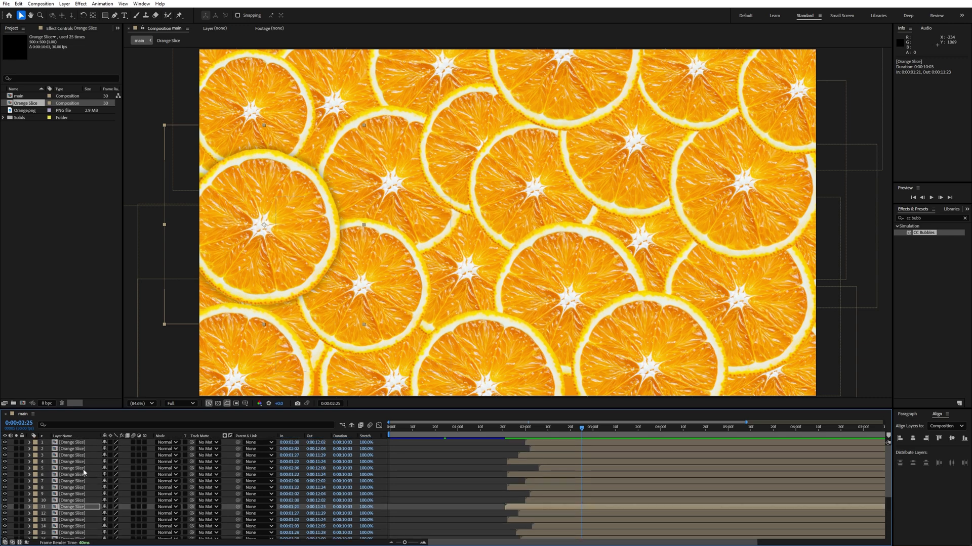
# Step: Paste the copied layer style onto every Orange Slice layer except layer 11
pyautogui.click(78, 446)
pyautogui.scroll(-7, 72, 496)
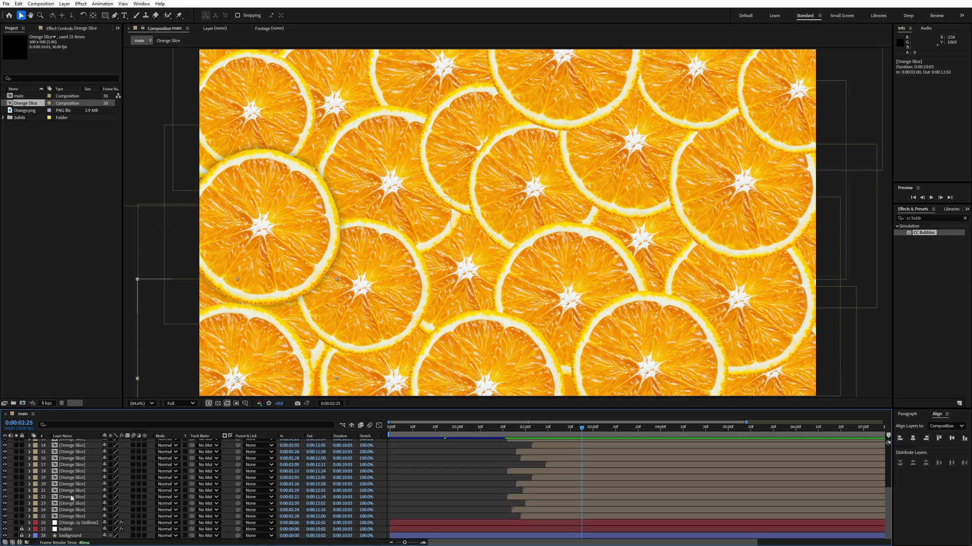
pyautogui.keyDown('shift'); pyautogui.click(72, 523); pyautogui.keyUp('shift')
pyautogui.scroll(5, 57, 491)
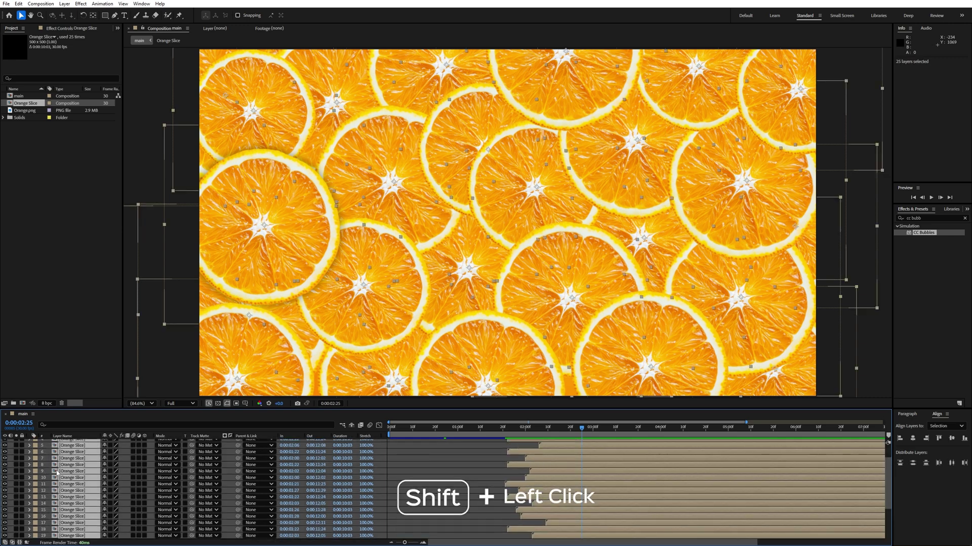
pyautogui.keyDown('ctrl'); pyautogui.click(62, 485); pyautogui.keyUp('ctrl')
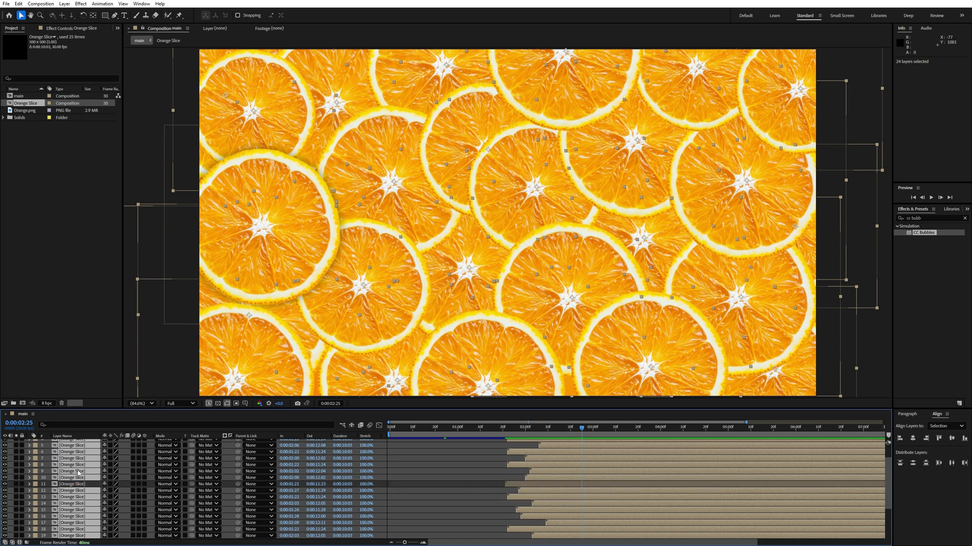
pyautogui.hotkey('ctrl', 'v')
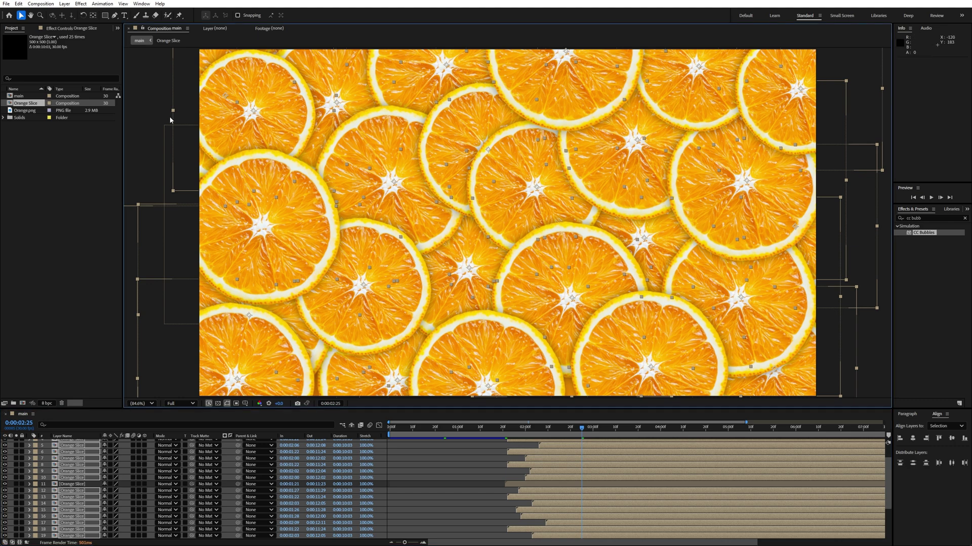
# Step: Preview the shaded slices from 0:00:01:21, clear the selection and replay the whole animation from the start
pyautogui.moveTo(512, 429); pyautogui.dragTo(507, 429)
pyautogui.press('space')
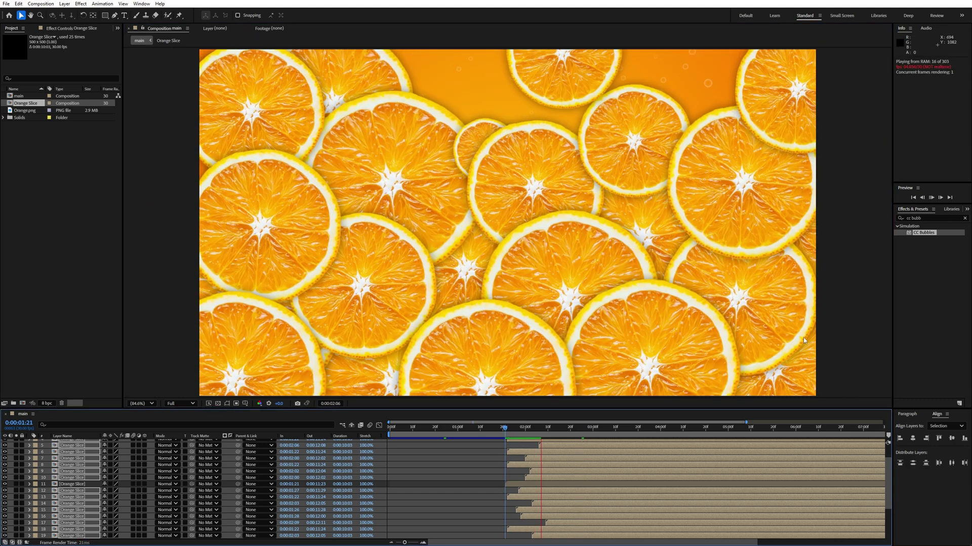
pyautogui.press('space')
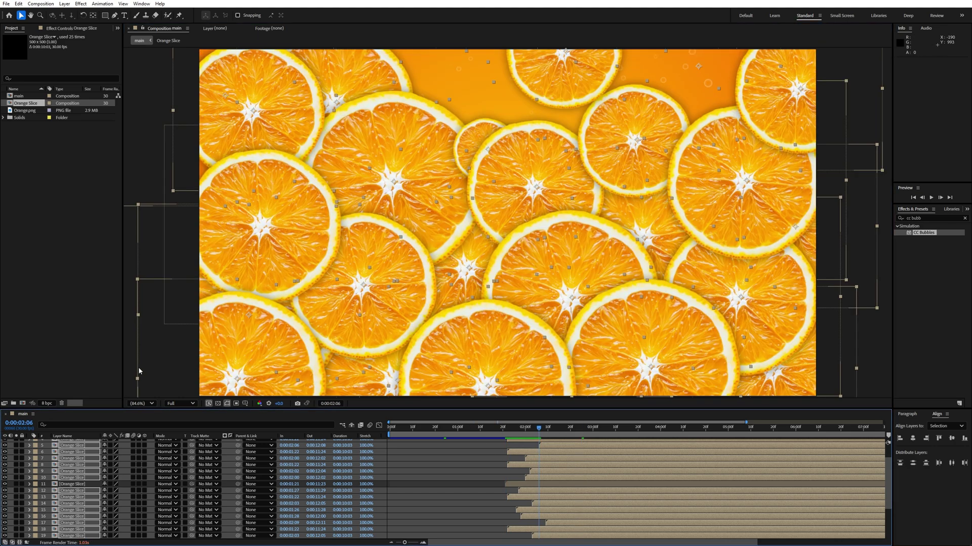
pyautogui.click(133, 223)
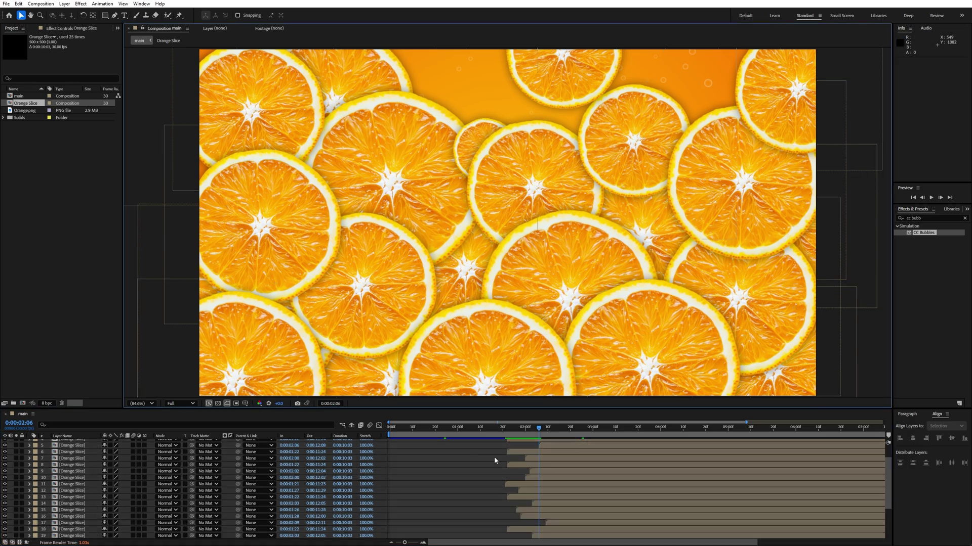
pyautogui.moveTo(503, 436); pyautogui.dragTo(388, 436)
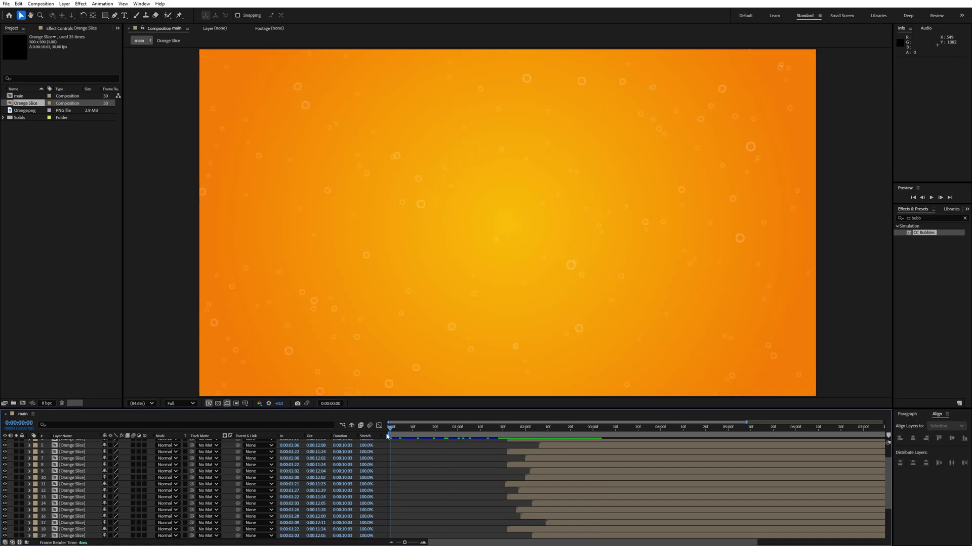
pyautogui.press('space')
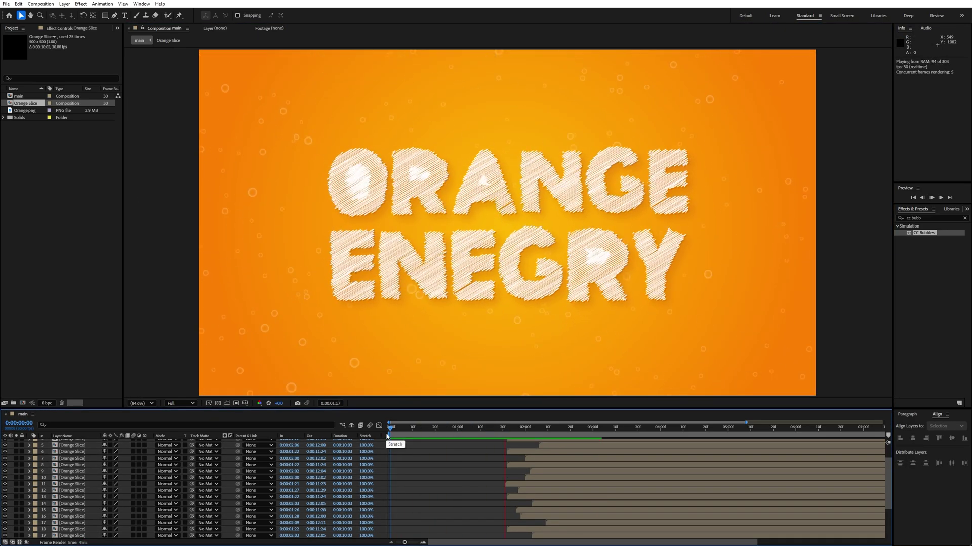
pyautogui.press('space')
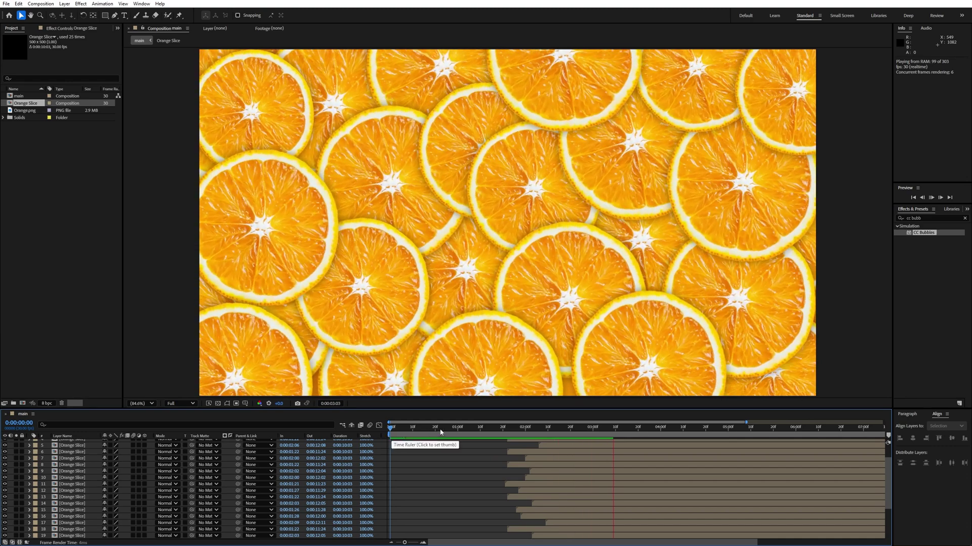
# Step: Trim the end of the Orange enegry Outlines layer to 0:00:02:12, where the slices fully cover the text
pyautogui.moveTo(508, 427); pyautogui.dragTo(538, 428)
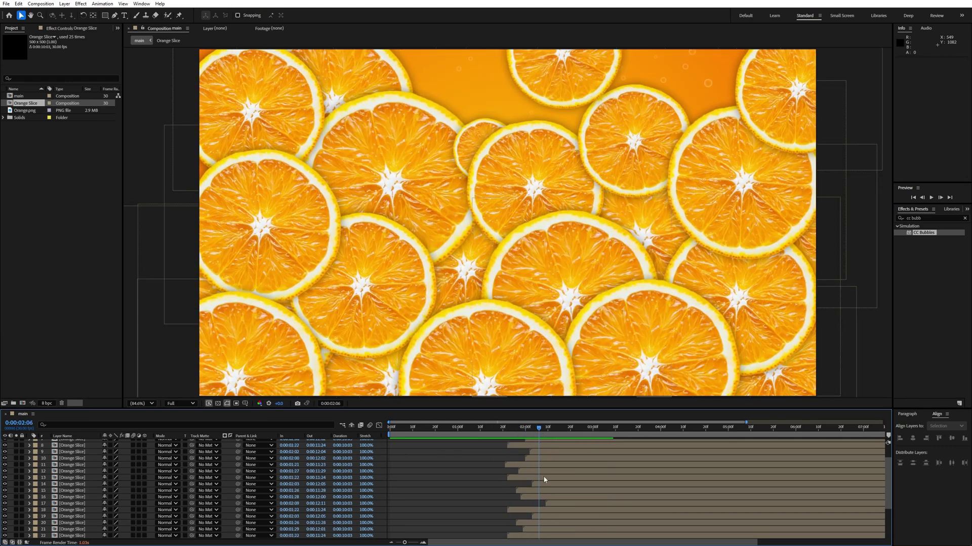
pyautogui.scroll(-3, 516, 507)
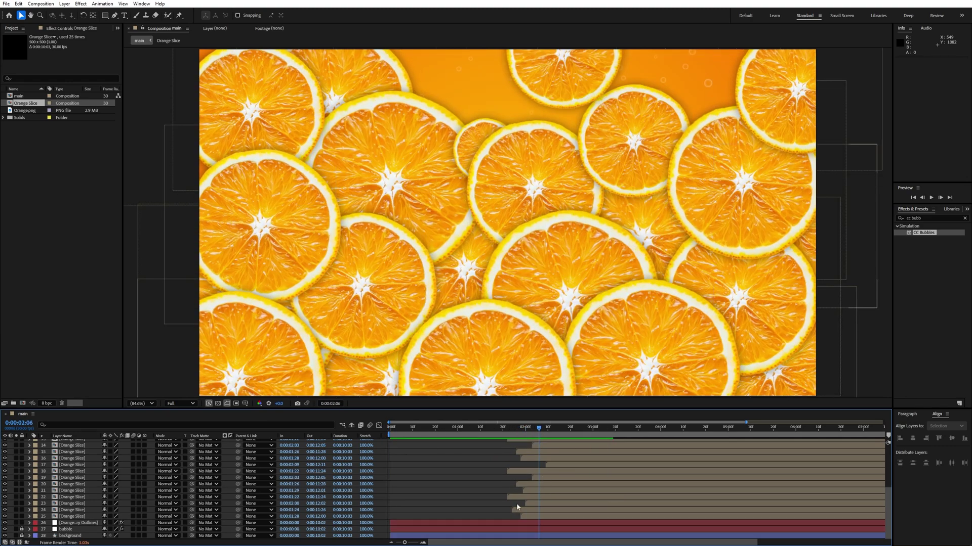
pyautogui.click(71, 523)
pyautogui.moveTo(546, 435); pyautogui.dragTo(553, 436)
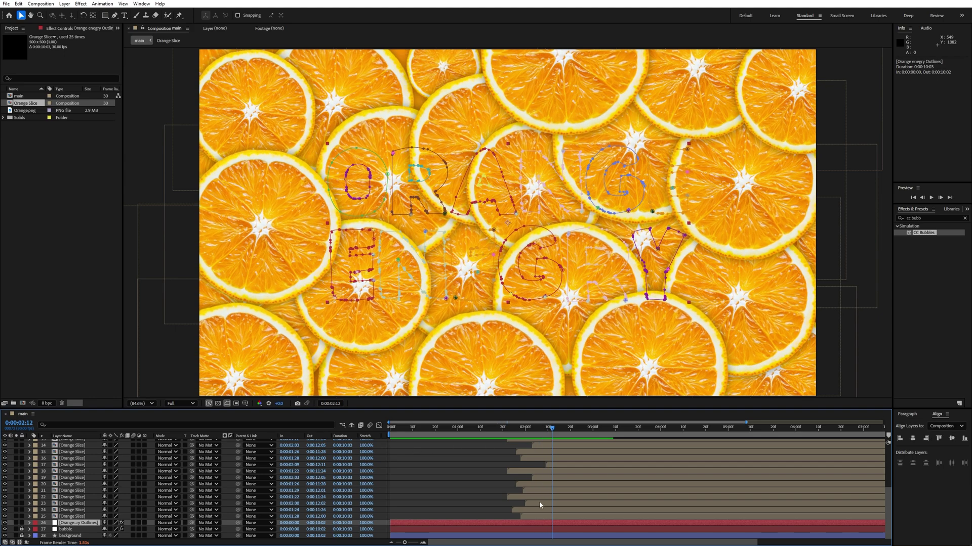
pyautogui.moveTo(404, 542); pyautogui.dragTo(394, 543)
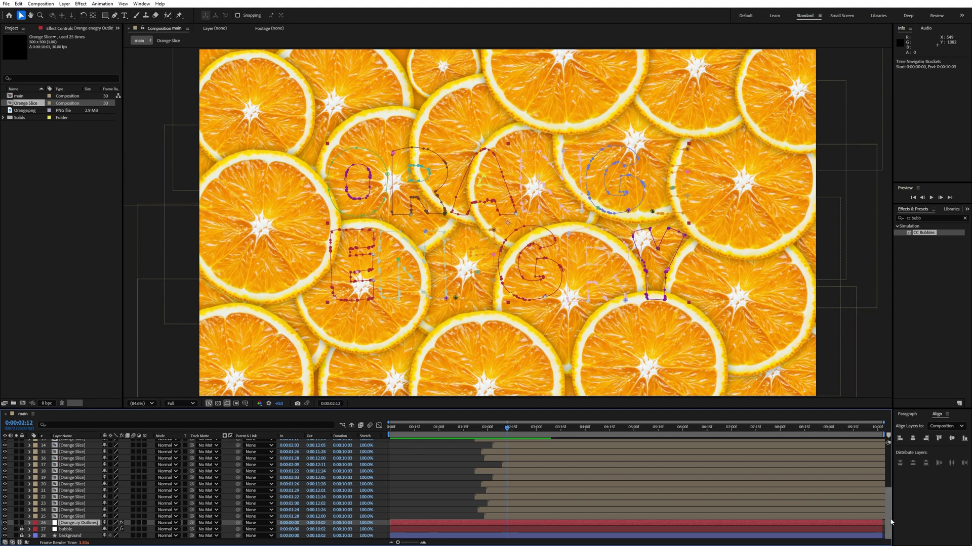
pyautogui.moveTo(883, 522); pyautogui.dragTo(509, 542)
pyautogui.press('space')
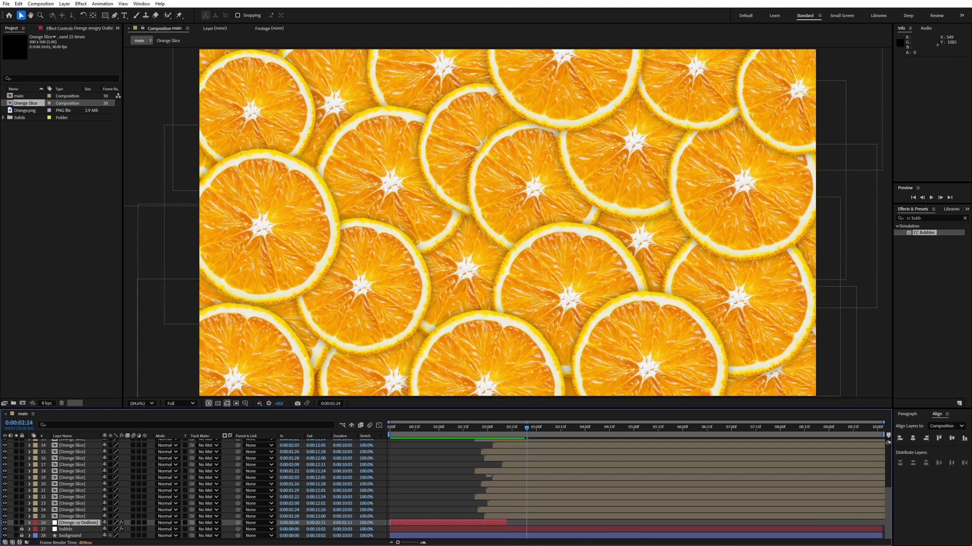
# Step: Select all the Orange Slice layers and preview their pop-in from 0:00:01:19
pyautogui.click(74, 517)
pyautogui.scroll(5, 74, 486)
pyautogui.keyDown('shift'); pyautogui.click(74, 461); pyautogui.keyUp('shift')
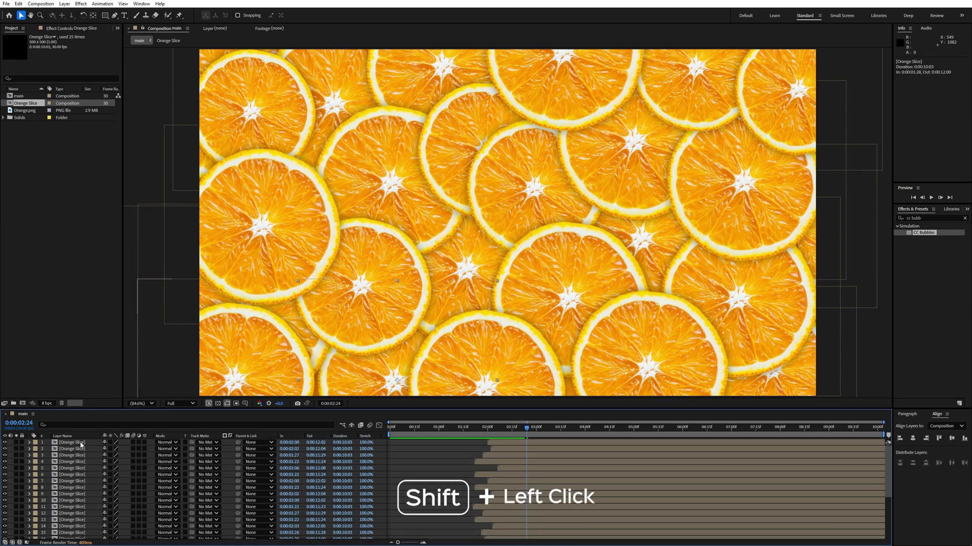
pyautogui.keyDown('shift'); pyautogui.click(81, 444); pyautogui.keyUp('shift')
pyautogui.click(467, 431)
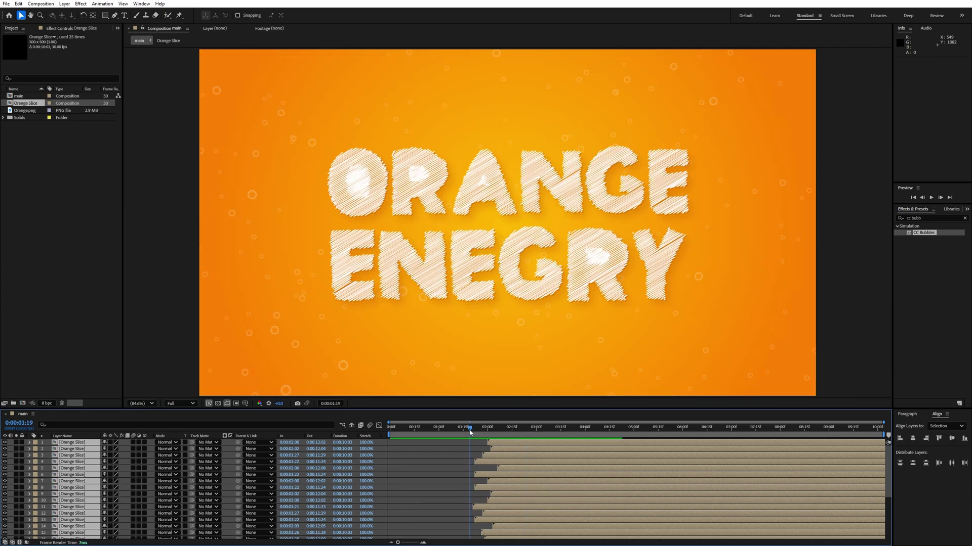
pyautogui.press('space')
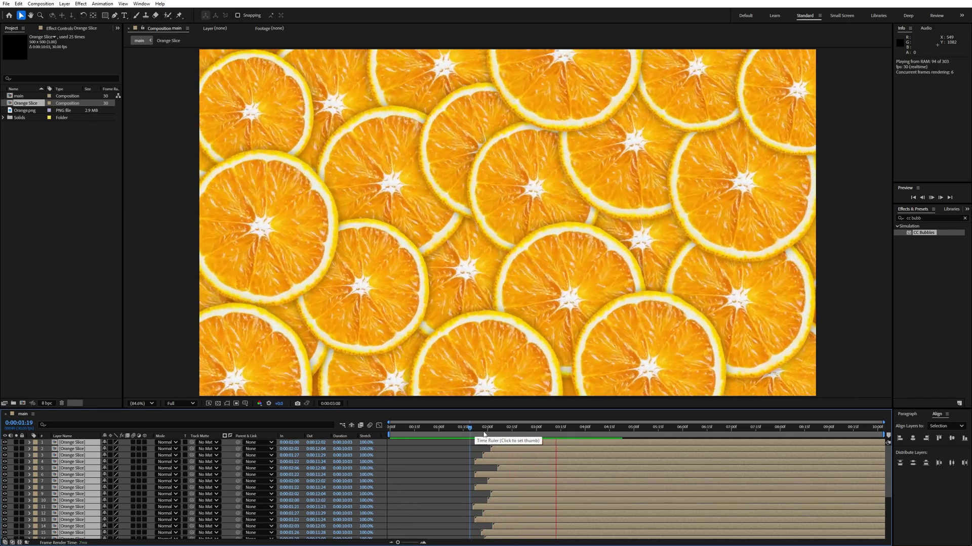
# Step: Replay the slices' pop-in from 0:00:01:15 and add Position keyframes to all the Orange Slice layers at 0:00:04:03
pyautogui.click(463, 431)
pyautogui.press('space')
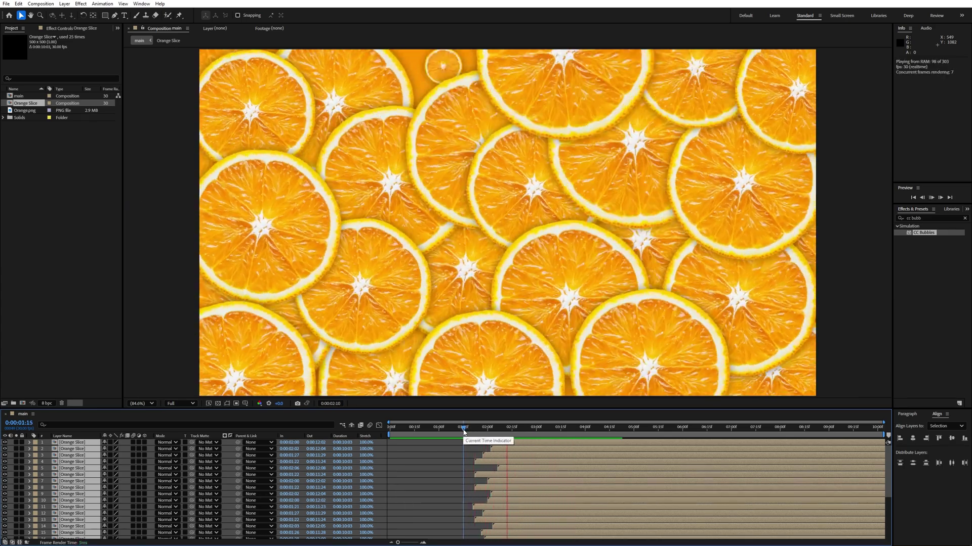
pyautogui.moveTo(583, 433); pyautogui.dragTo(590, 434)
pyautogui.press('p')
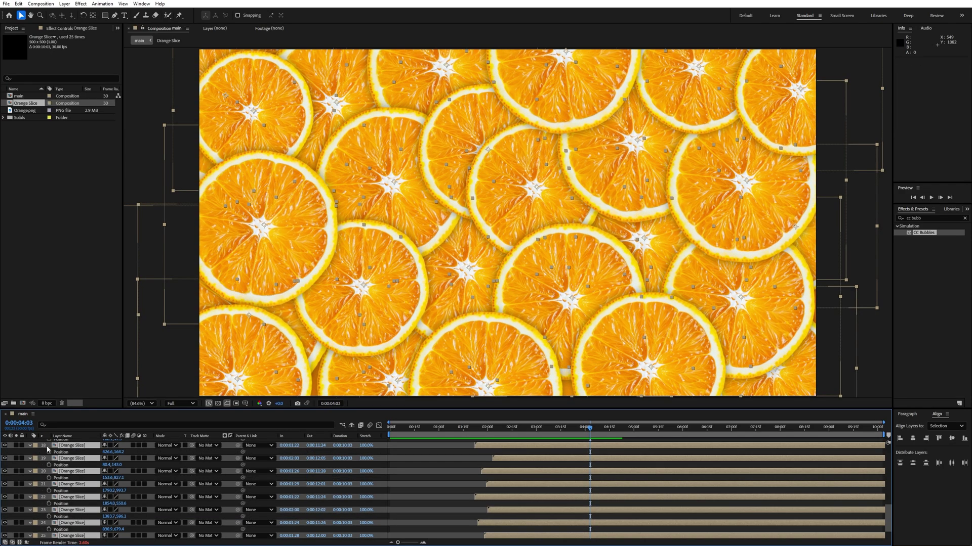
pyautogui.click(50, 452)
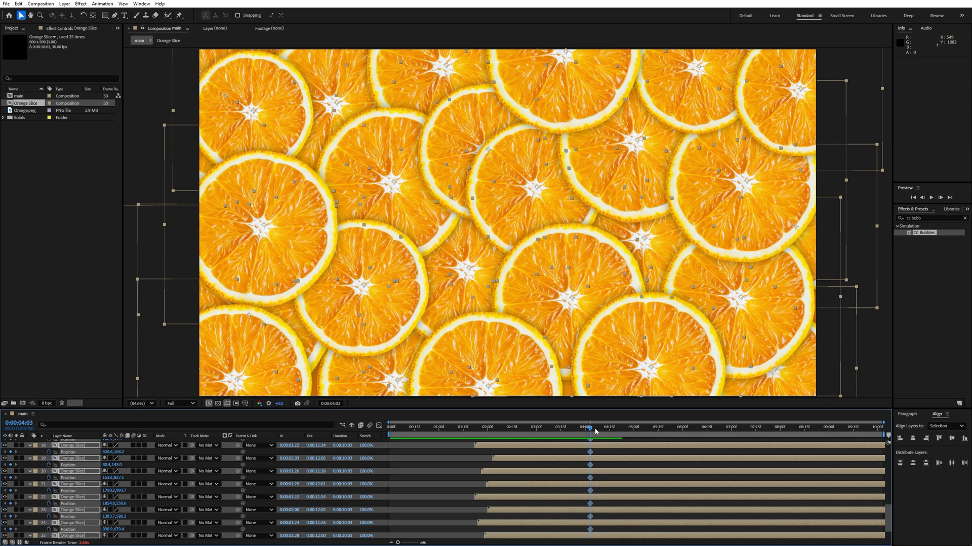
# Step: At 0:00:04:15, clear the selection and move the large left-edge slice and the lower-left corner slice outward past the frame edge
pyautogui.moveTo(596, 431); pyautogui.dragTo(610, 441)
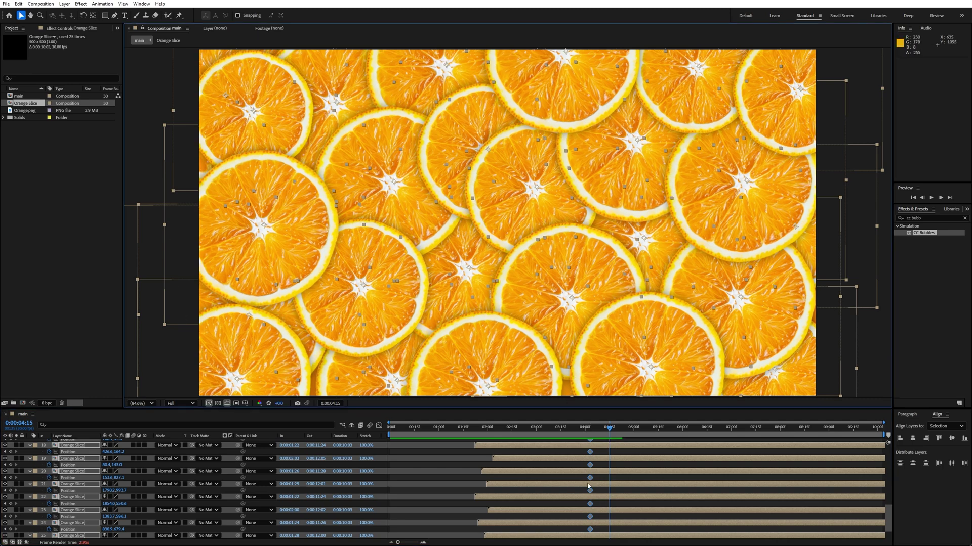
pyautogui.click(87, 274)
pyautogui.click(211, 220)
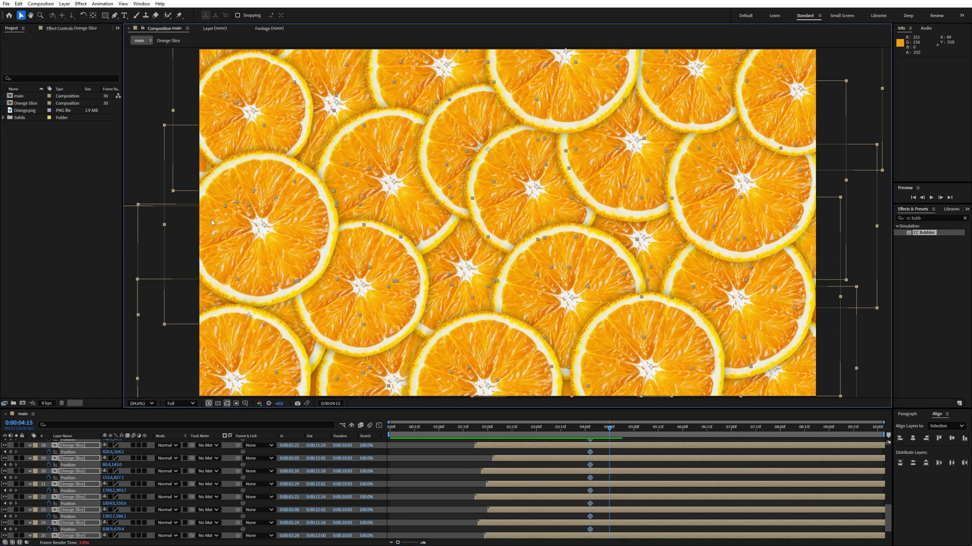
pyautogui.click(165, 267)
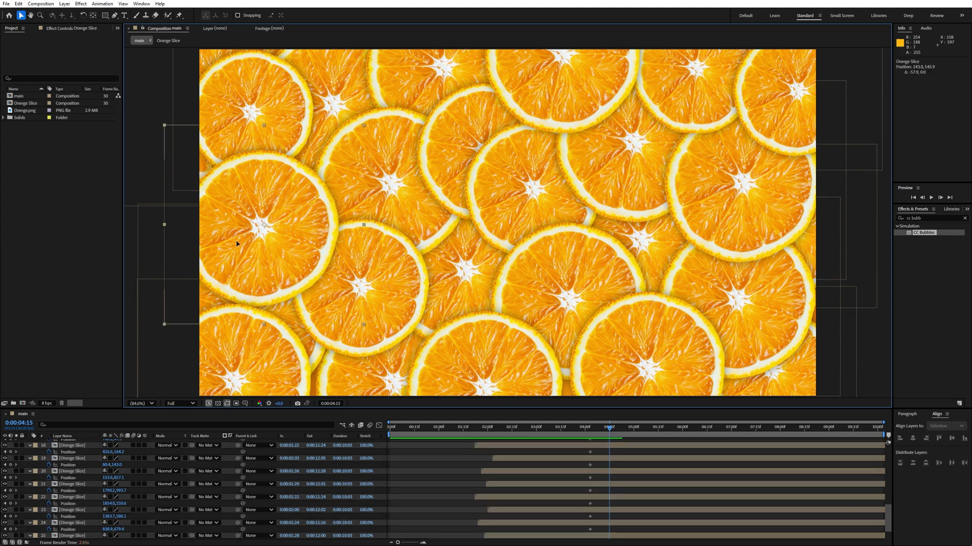
pyautogui.moveTo(236, 243); pyautogui.dragTo(172, 246)
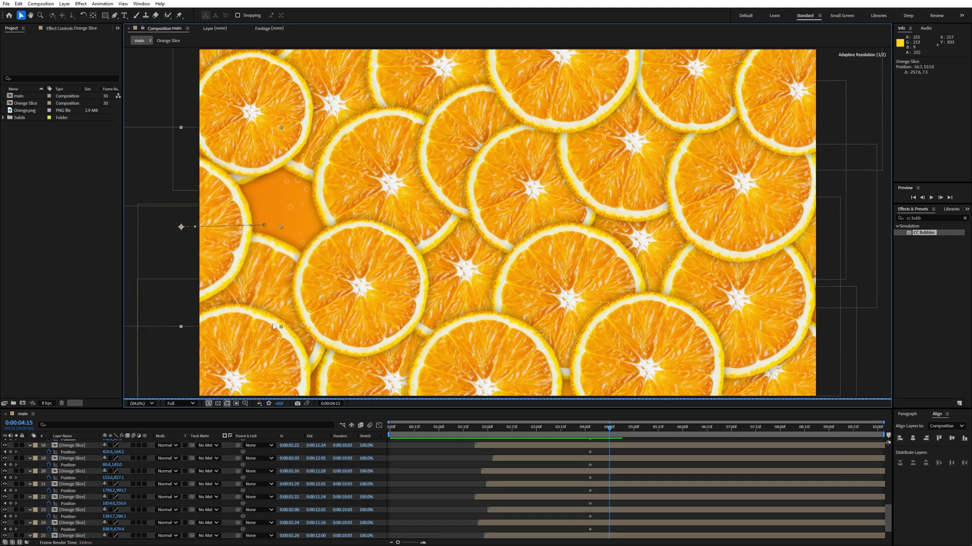
pyautogui.moveTo(273, 326); pyautogui.dragTo(221, 380)
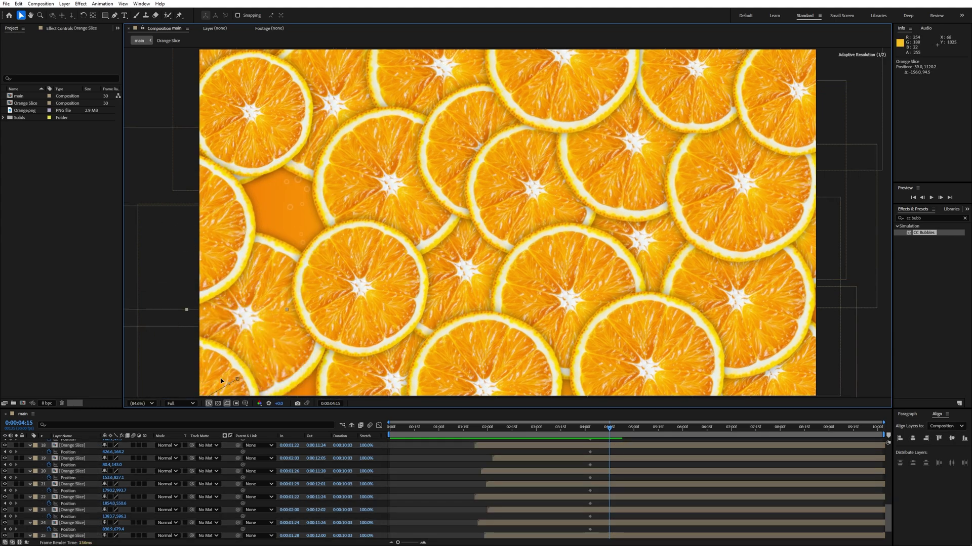
# Step: Move the two upper-left slices and the small lower-left slice outward to the frame edges, nudging the left-edge slice slightly down
pyautogui.press(',')
pyautogui.press(',')
pyautogui.moveTo(377, 154); pyautogui.dragTo(319, 119)
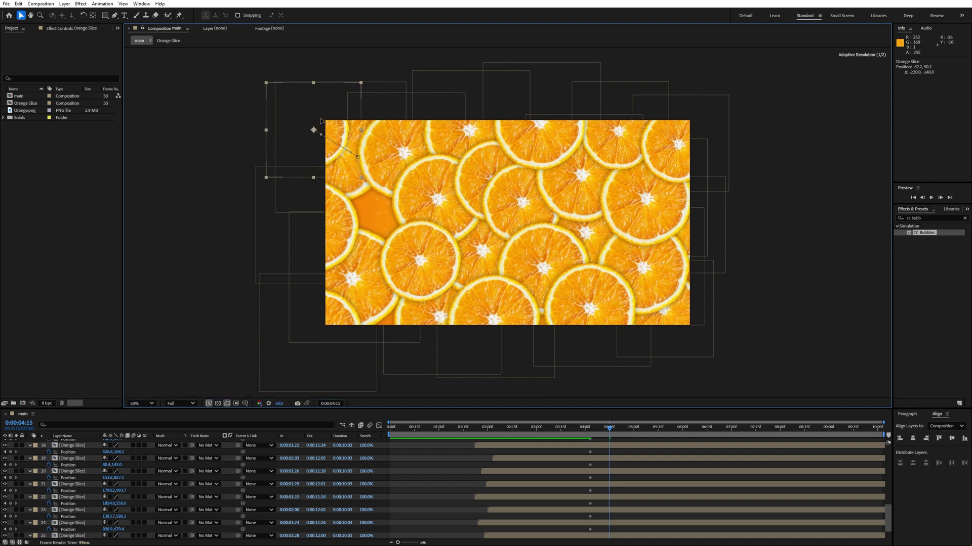
pyautogui.moveTo(381, 149); pyautogui.dragTo(381, 95)
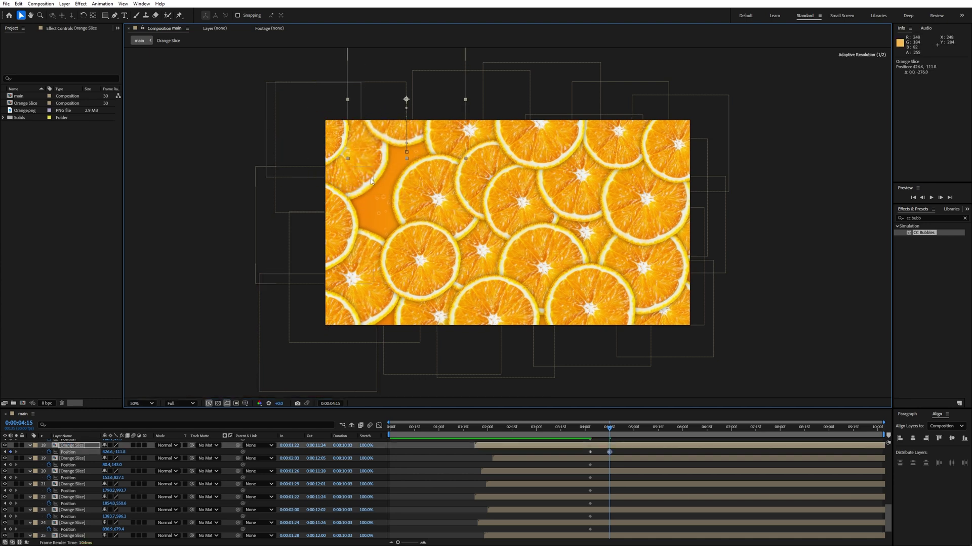
pyautogui.moveTo(370, 178)
pyautogui.mouseDown()
pyautogui.moveTo(369, 162)
pyautogui.moveTo(370, 180)
pyautogui.mouseUp()
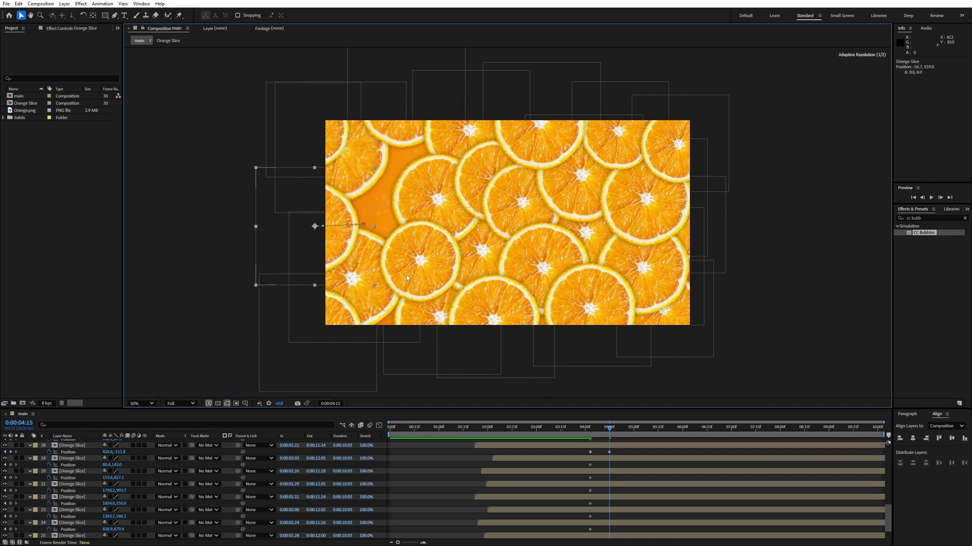
pyautogui.moveTo(415, 272); pyautogui.dragTo(391, 337)
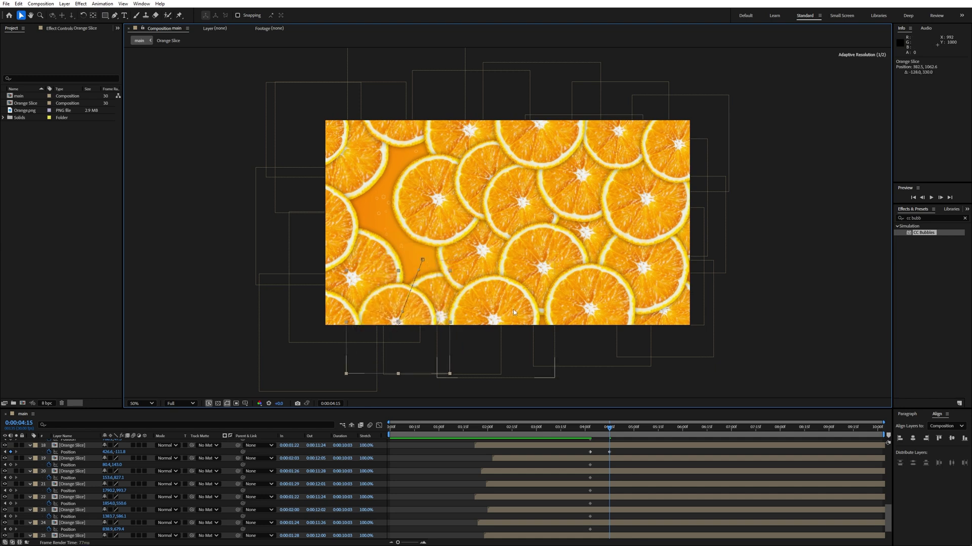
# Step: Push the slices along the bottom, right side and upper-right corner outward so they only partly overlap the frame edges
pyautogui.moveTo(514, 312); pyautogui.dragTo(506, 334)
pyautogui.moveTo(559, 316); pyautogui.dragTo(560, 347)
pyautogui.moveTo(681, 266); pyautogui.dragTo(747, 278)
pyautogui.moveTo(605, 310); pyautogui.dragTo(612, 323)
pyautogui.moveTo(673, 152); pyautogui.dragTo(700, 130)
pyautogui.moveTo(635, 143); pyautogui.dragTo(642, 118)
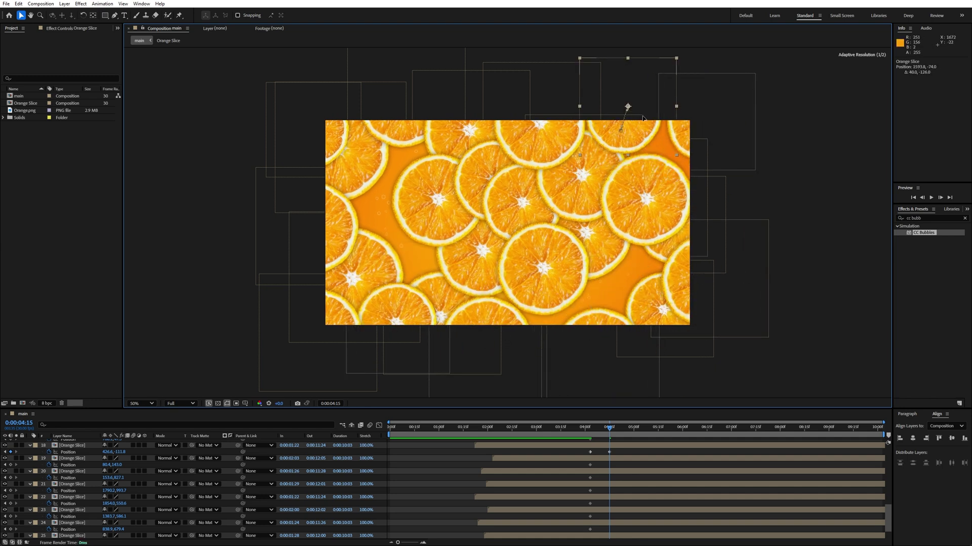
# Step: Clear the frame's centre by moving the remaining middle slices out to the top, right and upper-right edges
pyautogui.moveTo(551, 143); pyautogui.dragTo(560, 120)
pyautogui.moveTo(637, 190); pyautogui.dragTo(697, 188)
pyautogui.moveTo(580, 171); pyautogui.dragTo(686, 94)
pyautogui.moveTo(602, 233); pyautogui.dragTo(581, 84)
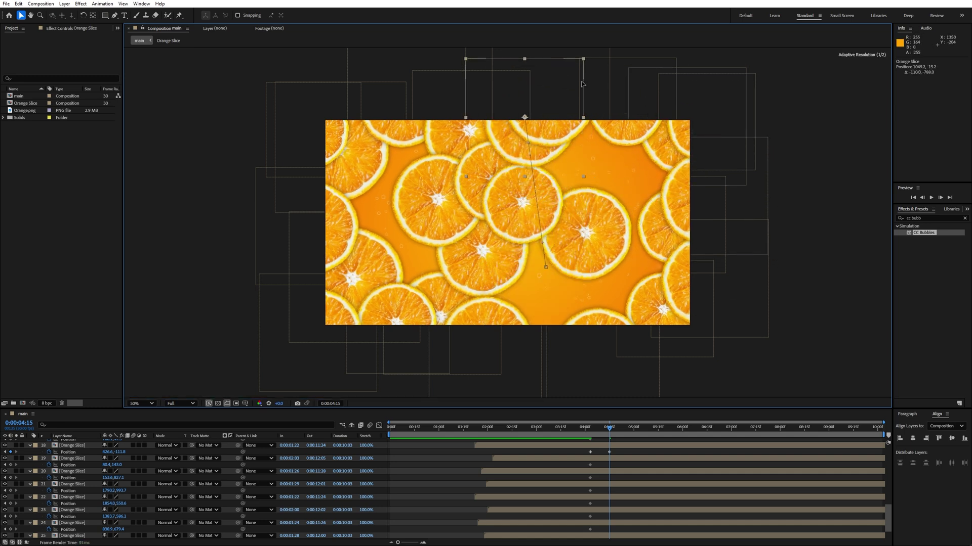
pyautogui.moveTo(584, 227); pyautogui.dragTo(592, 84)
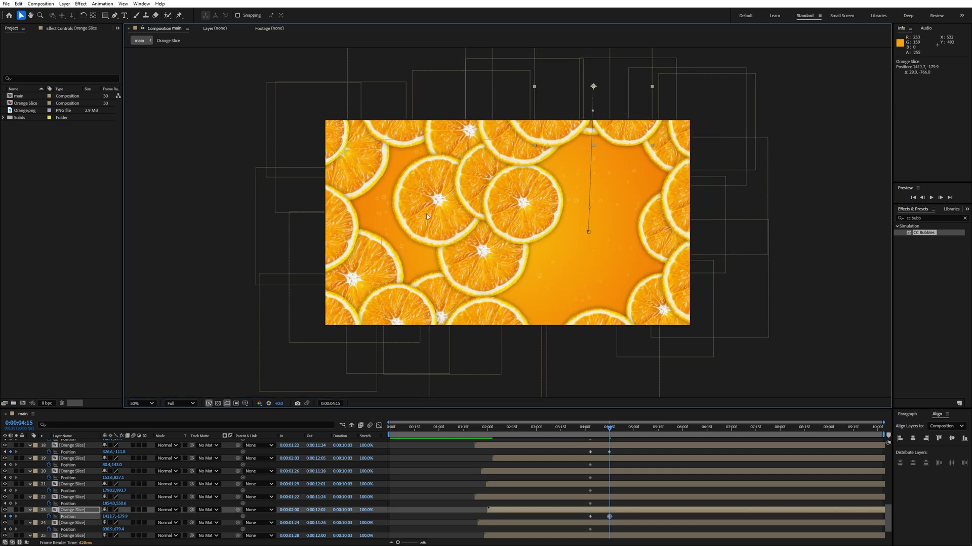
pyautogui.moveTo(426, 214); pyautogui.dragTo(632, 144)
pyautogui.moveTo(523, 194); pyautogui.dragTo(557, 53)
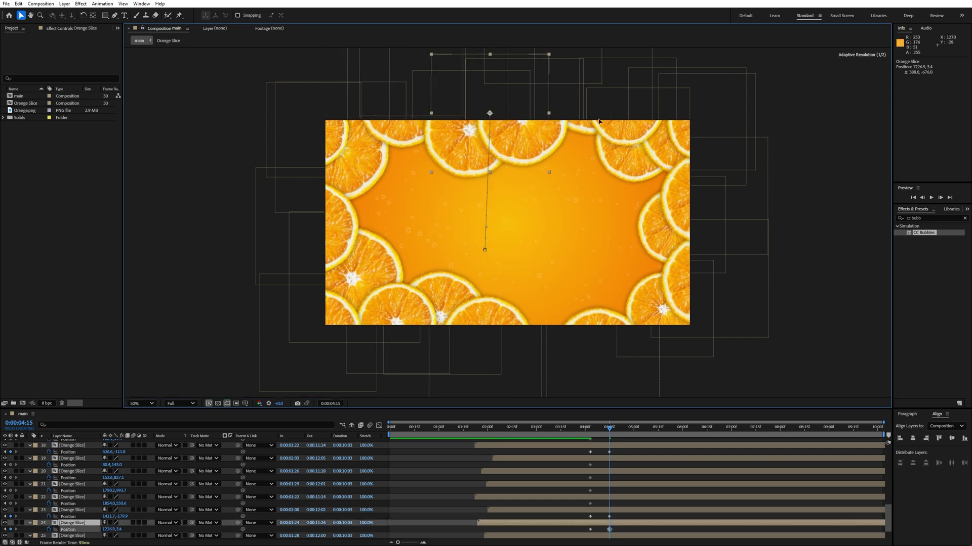
# Step: Spread out the crowded upper-right slices, move the large lower-left slice off the frame and fill the bottom-centre gap with a slice
pyautogui.moveTo(599, 121); pyautogui.dragTo(728, 113)
pyautogui.click(766, 132)
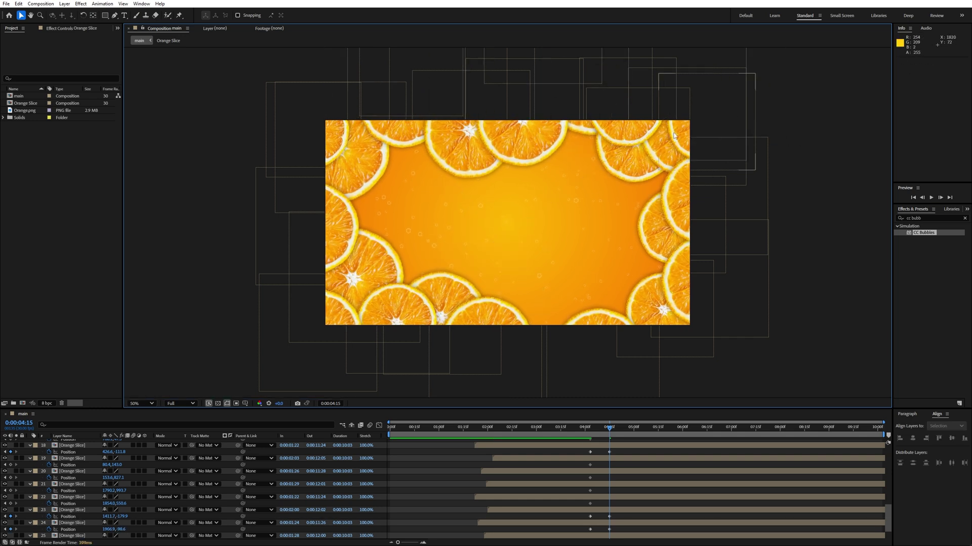
pyautogui.moveTo(676, 133); pyautogui.dragTo(753, 105)
pyautogui.moveTo(381, 265); pyautogui.dragTo(305, 289)
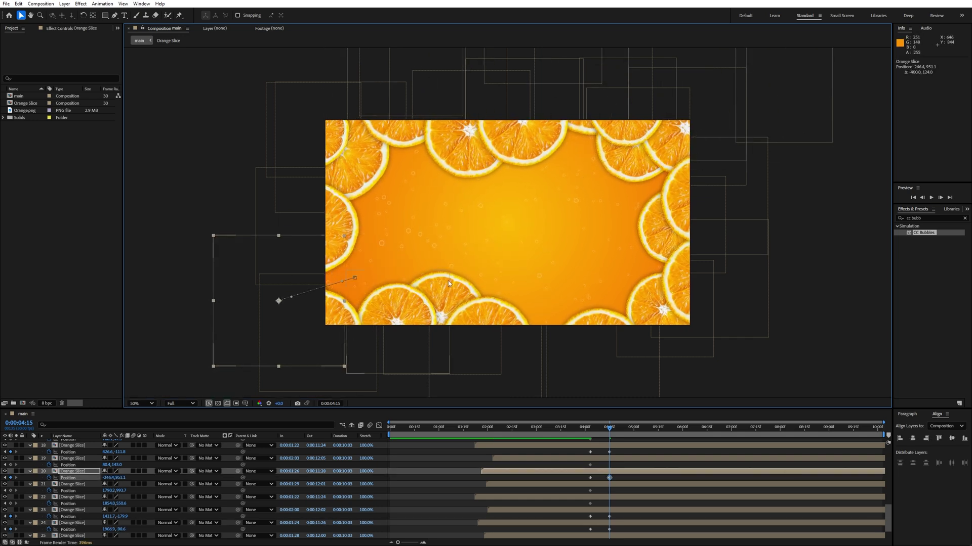
pyautogui.moveTo(447, 280); pyautogui.dragTo(559, 308)
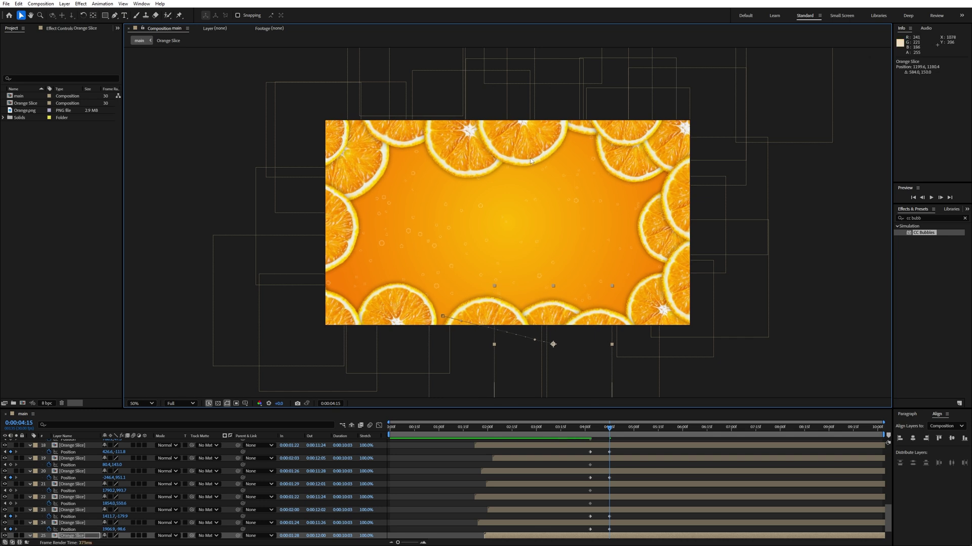
# Step: Even out the border by tucking the overlapping top slices upward and adjusting one bottom-centre slice and one right-edge slice
pyautogui.moveTo(623, 170); pyautogui.dragTo(505, 46)
pyautogui.moveTo(504, 147); pyautogui.dragTo(512, 123)
pyautogui.moveTo(457, 148); pyautogui.dragTo(432, 172)
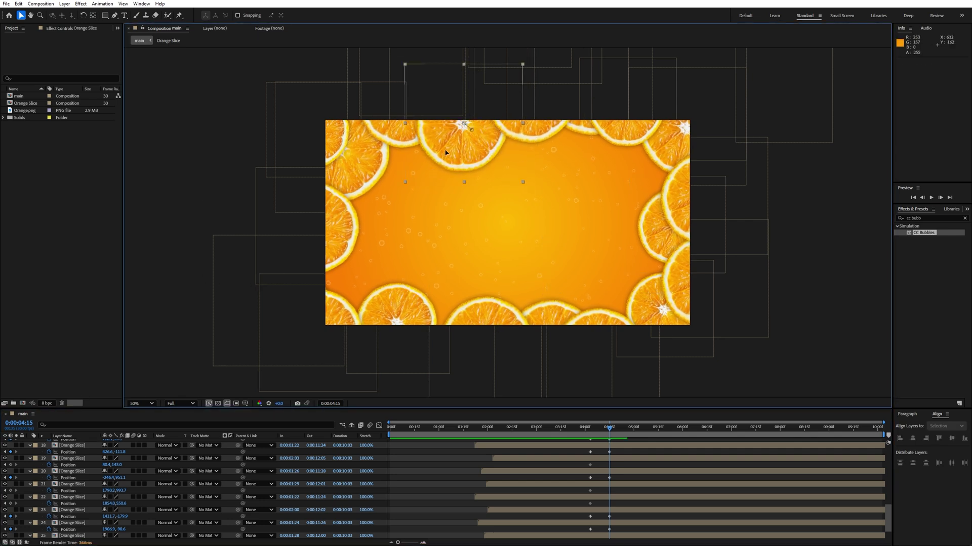
pyautogui.moveTo(493, 315); pyautogui.dragTo(482, 316)
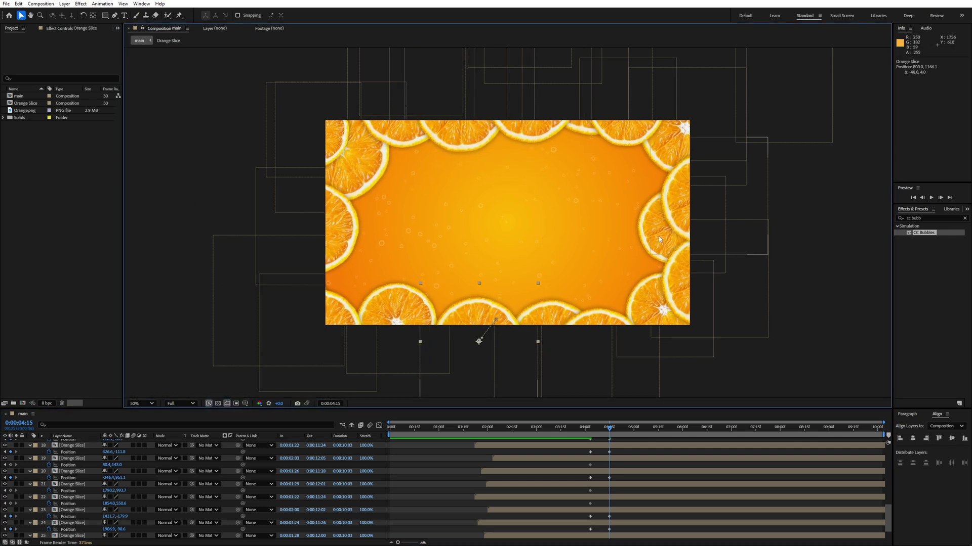
pyautogui.moveTo(657, 236); pyautogui.dragTo(673, 237)
# Step: Fine-tune the slices at the upper-left corner and left edge of the border, and clear the selection
pyautogui.moveTo(370, 141); pyautogui.dragTo(370, 147)
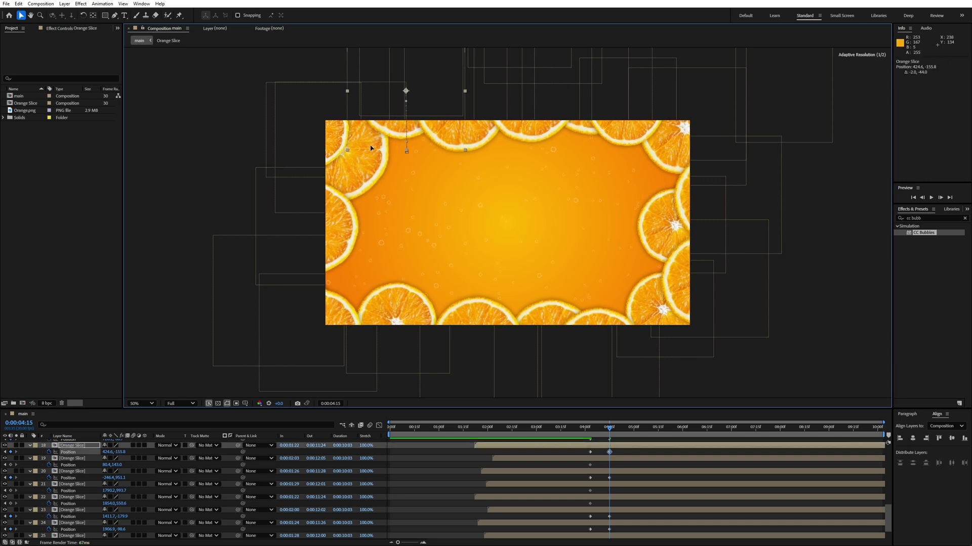
pyautogui.moveTo(341, 216); pyautogui.dragTo(338, 232)
pyautogui.click(376, 160)
pyautogui.moveTo(376, 163)
pyautogui.mouseDown()
pyautogui.moveTo(372, 173)
pyautogui.moveTo(386, 163)
pyautogui.mouseUp()
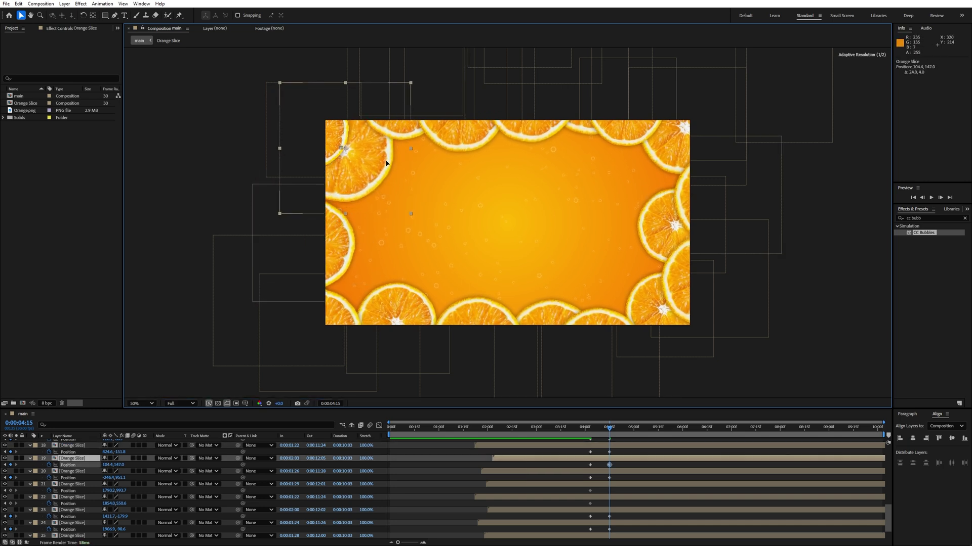
pyautogui.click(203, 156)
# Step: Import the juice bottle image Layer 2 copy.png and place it at the centre of the main composition
pyautogui.moveTo(0, 273); pyautogui.dragTo(54, 268)
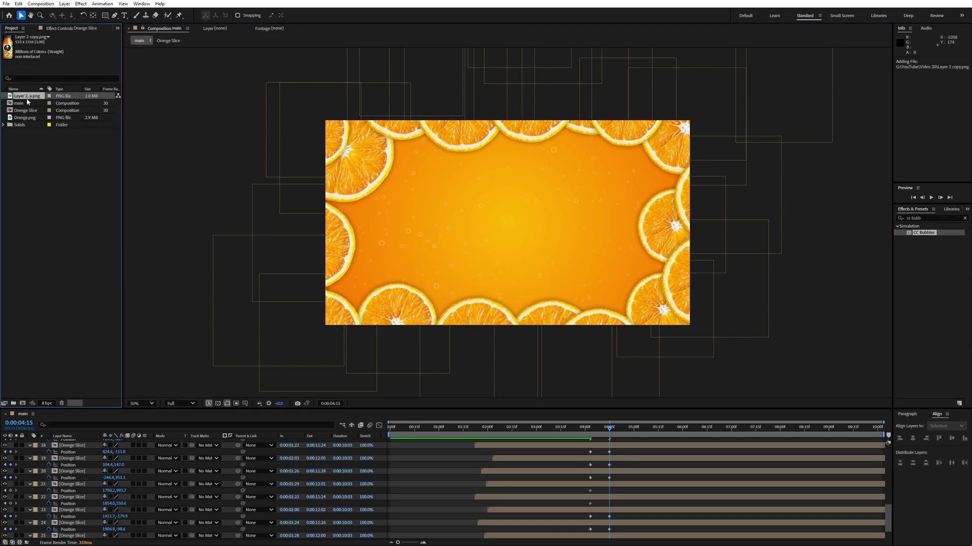
pyautogui.moveTo(27, 97); pyautogui.dragTo(513, 216)
# Step: Set the bottle layer's scale to 52% and position the bottle near the centre of the frame
pyautogui.press('s')
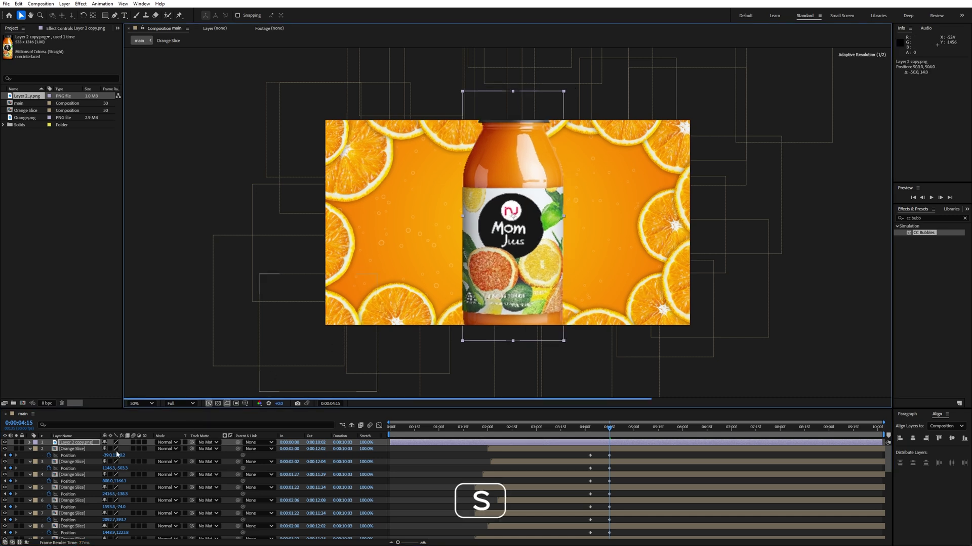
pyautogui.moveTo(111, 449); pyautogui.dragTo(94, 449)
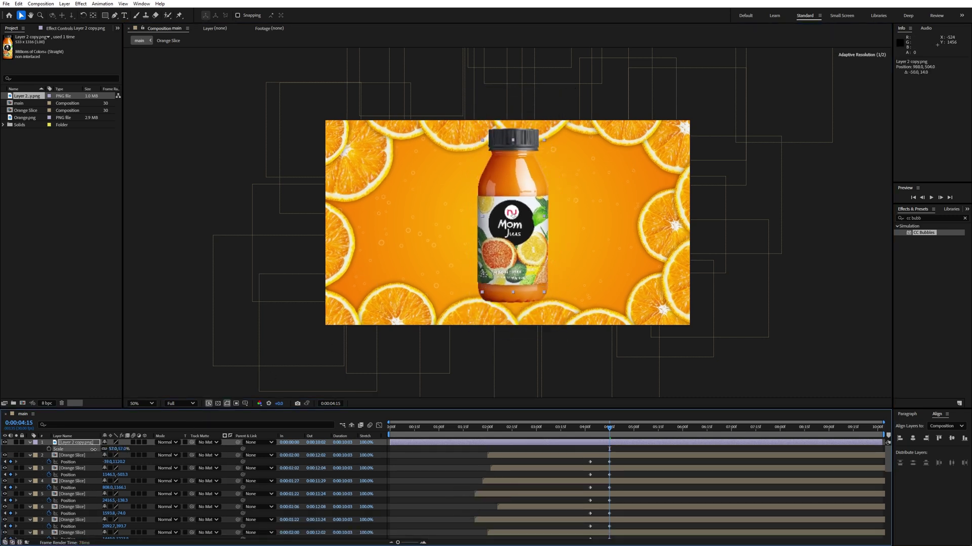
pyautogui.moveTo(510, 245); pyautogui.dragTo(500, 247)
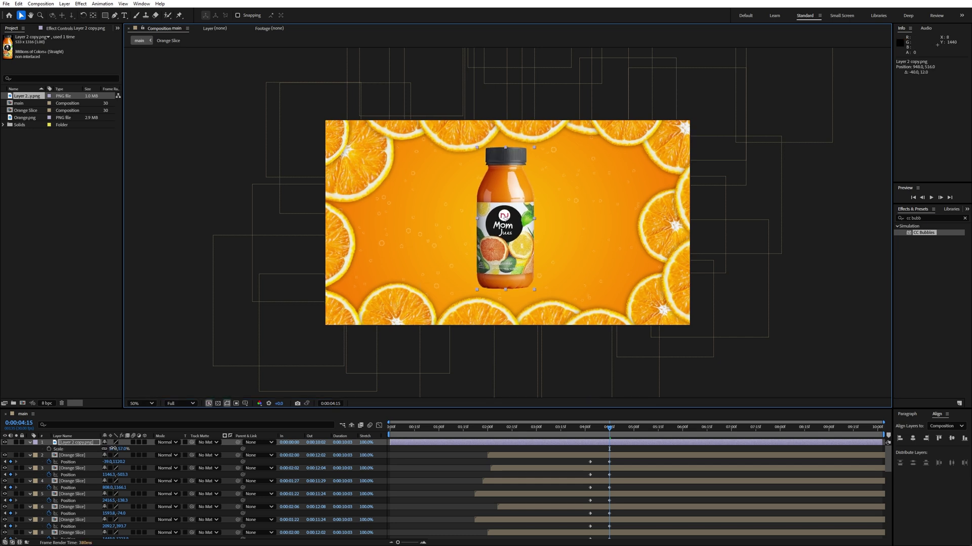
pyautogui.click(112, 448)
pyautogui.write('52')
pyautogui.press('Return')
pyautogui.moveTo(511, 233); pyautogui.dragTo(508, 243)
# Step: Add the expression wiggle(3,11) to the bottle layer's Position
pyautogui.press('p')
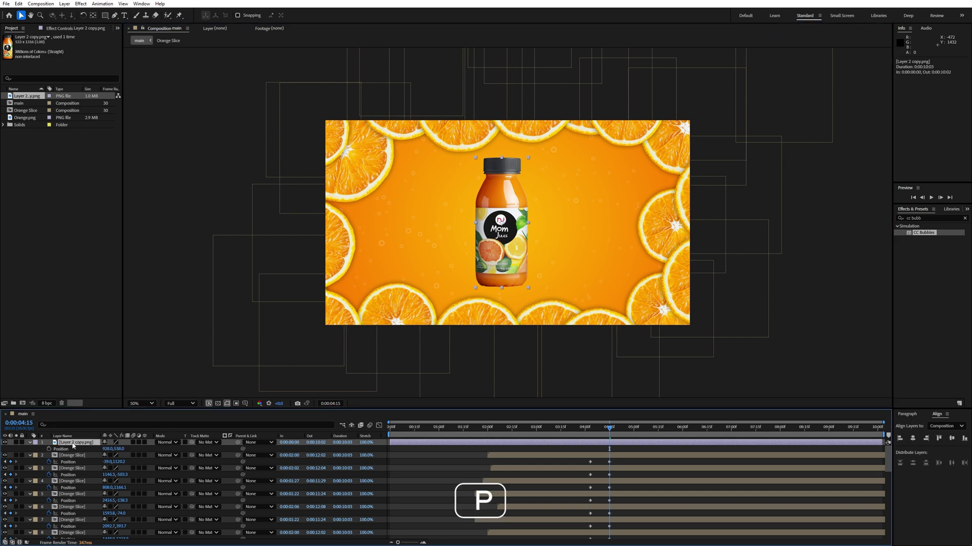
pyautogui.keyDown('alt'); pyautogui.click(49, 448); pyautogui.keyUp('alt')
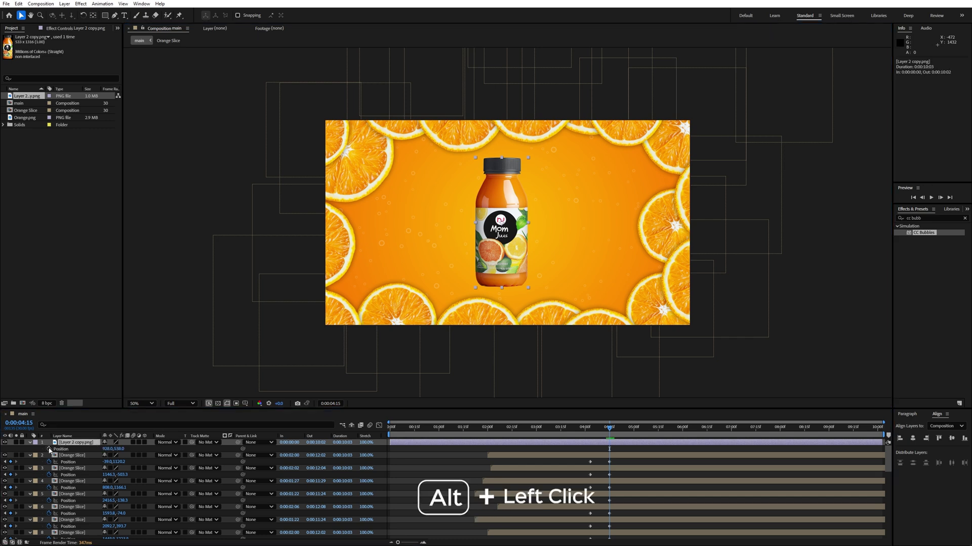
pyautogui.write('wigg')
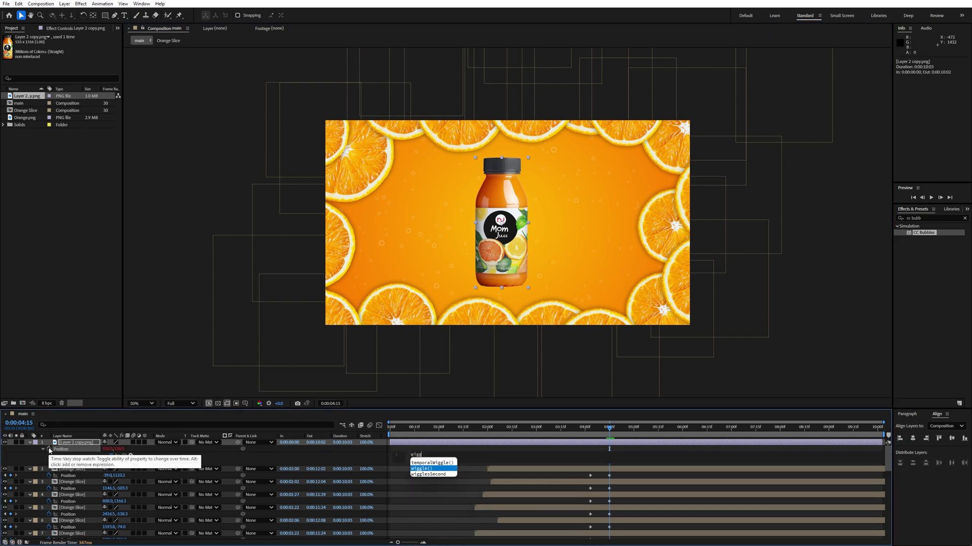
pyautogui.write('le')
pyautogui.press('Return')
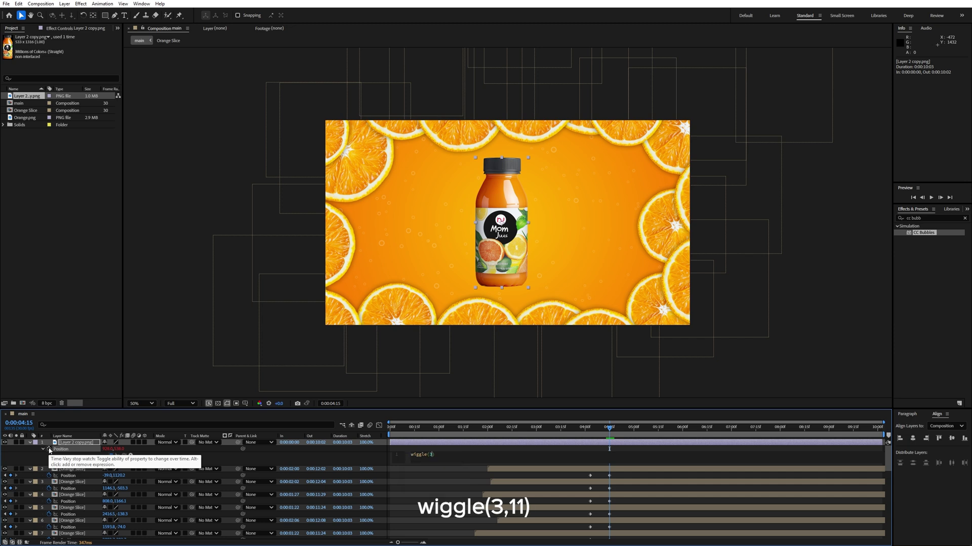
pyautogui.write('3,11')
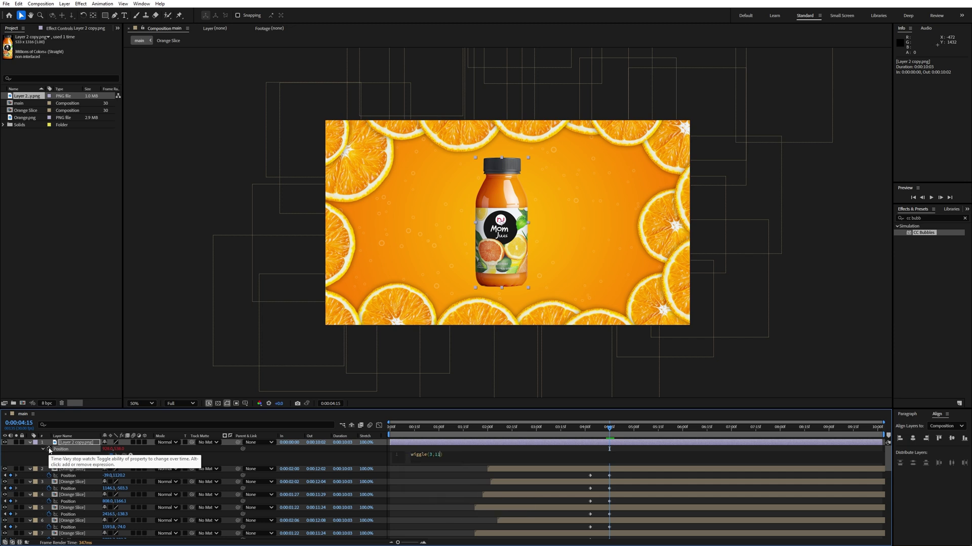
# Step: Start the bottle layer at 0:00:04:03 and place it below all the Orange Slice layers, above Orange enegry Outlines
pyautogui.click(394, 448)
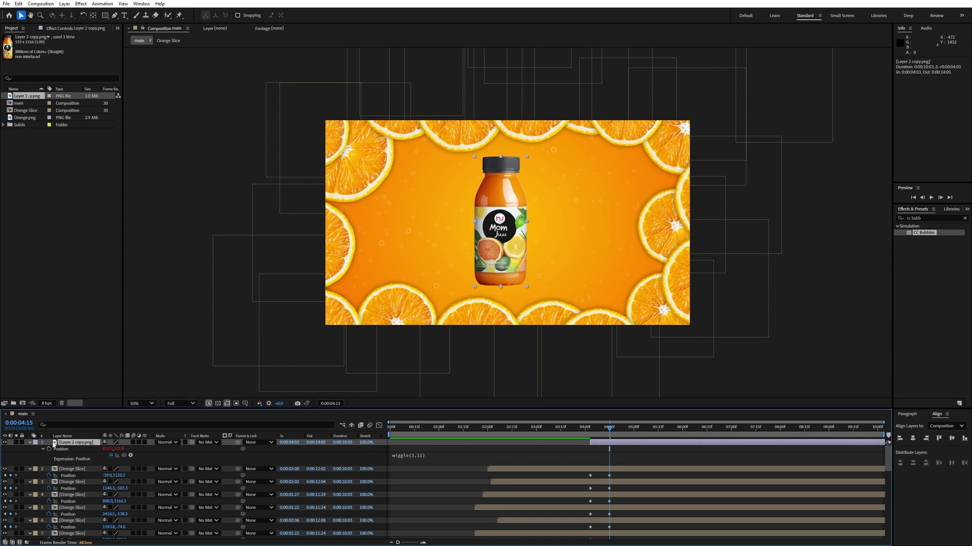
pyautogui.moveTo(78, 444); pyautogui.dragTo(81, 522)
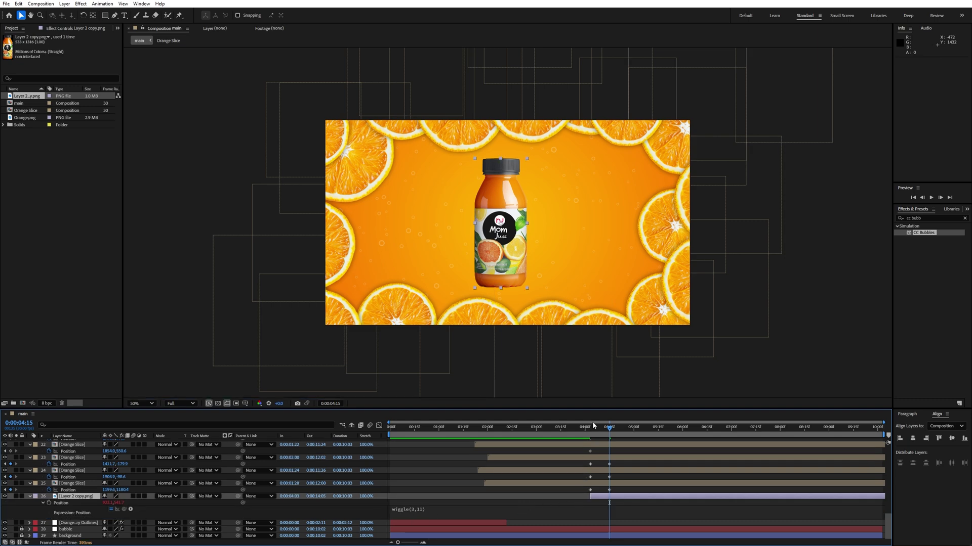
# Step: Keyframe the bottle layer's Scale from 0% at 0:00:04:03 to 52% at 0:00:04:13
pyautogui.moveTo(594, 426); pyautogui.dragTo(606, 432)
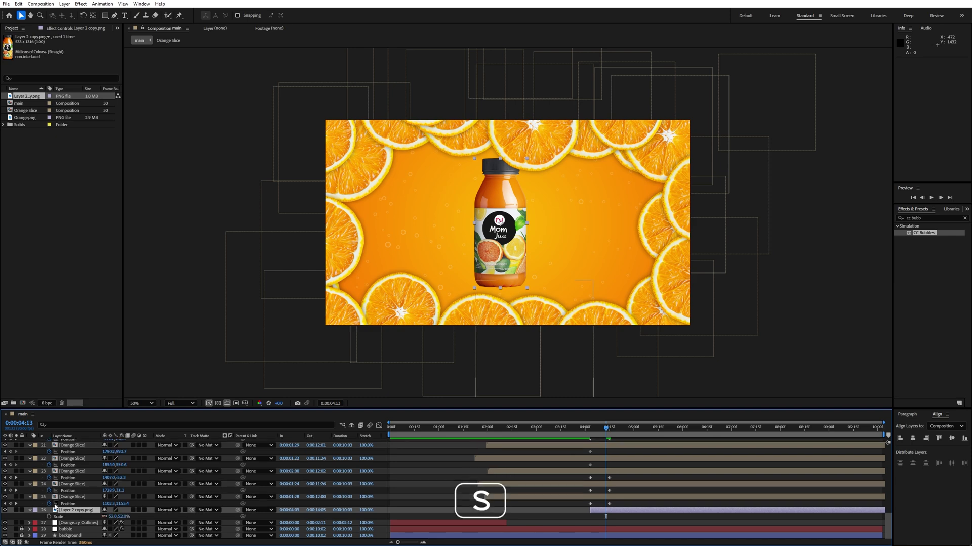
pyautogui.click(49, 517)
pyautogui.press('i')
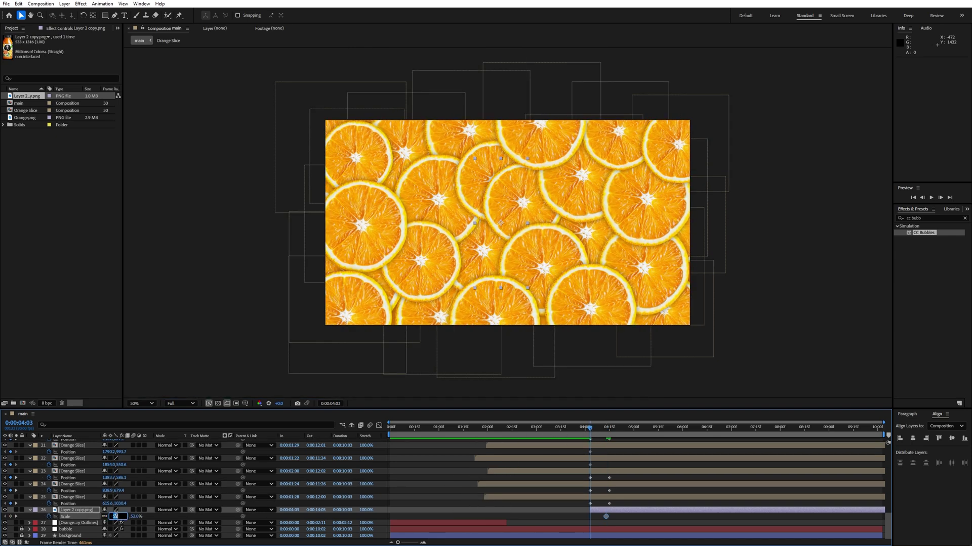
pyautogui.write('0')
pyautogui.press('Return')
# Step: Apply Easy Ease to both Scale keyframes of the bottle layer and preview its scale-up from 0:00:04:01
pyautogui.moveTo(617, 524); pyautogui.dragTo(581, 509)
pyautogui.rightClick(608, 517)
pyautogui.moveTo(640, 510)
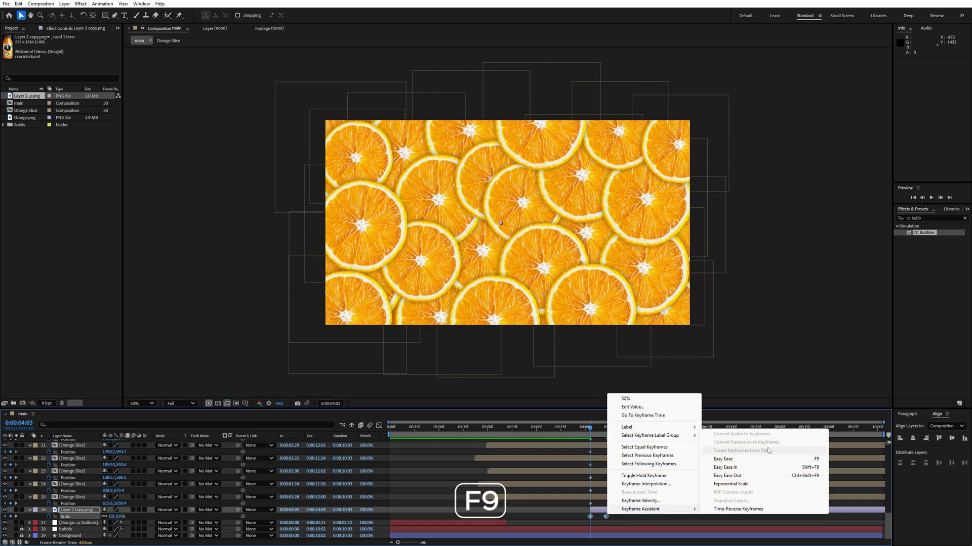
pyautogui.click(723, 459)
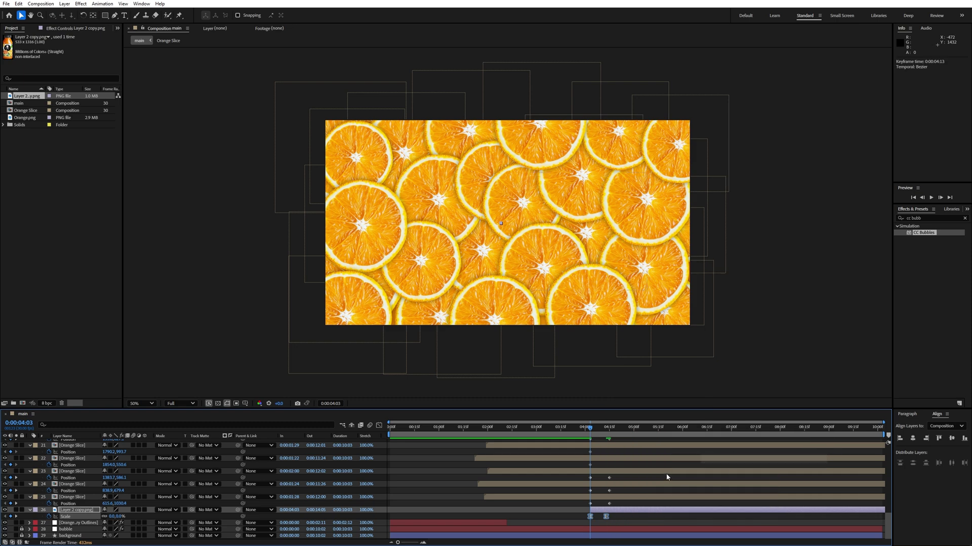
pyautogui.click(587, 434)
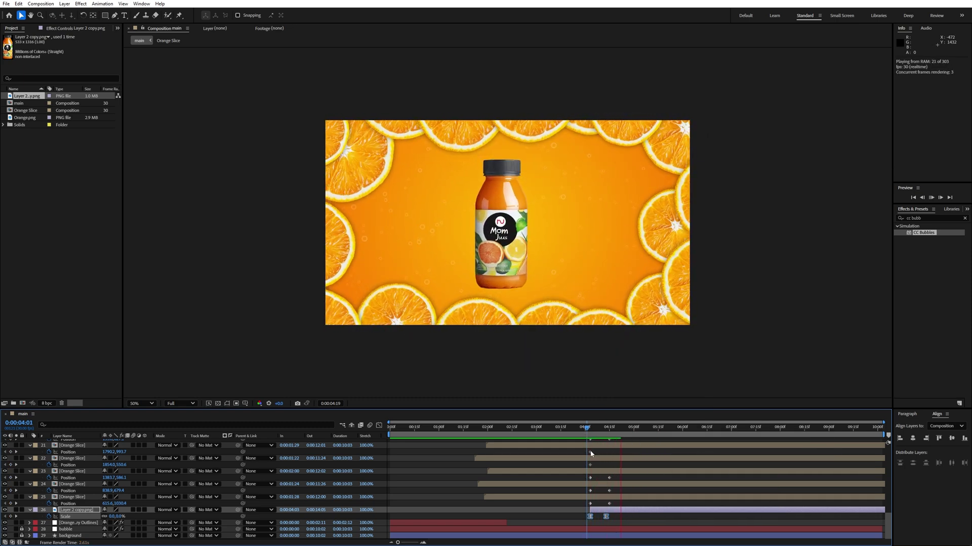
pyautogui.press('space')
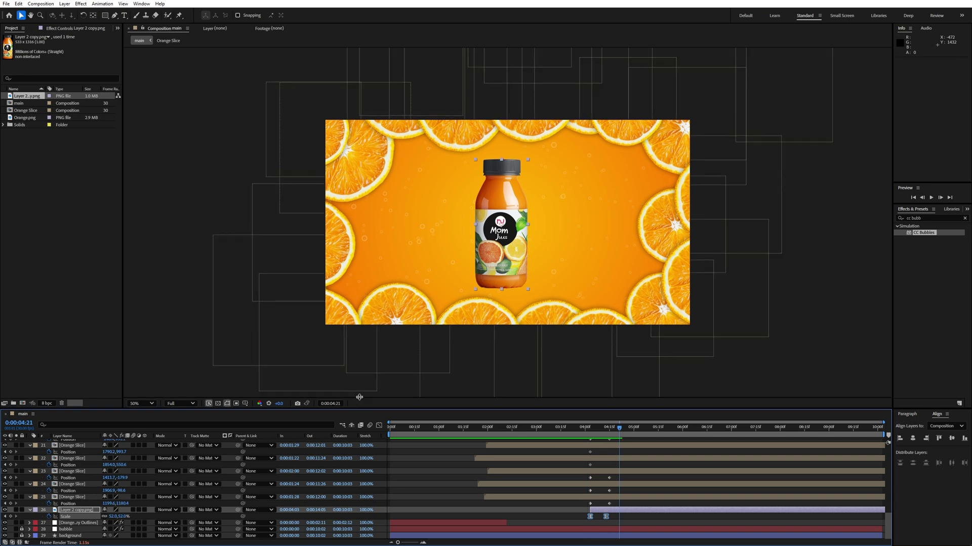
# Step: Apply Easy Ease to the Position keyframes of all Orange Slice layers, collapse their properties and deselect them
pyautogui.moveTo(359, 409); pyautogui.dragTo(381, 104)
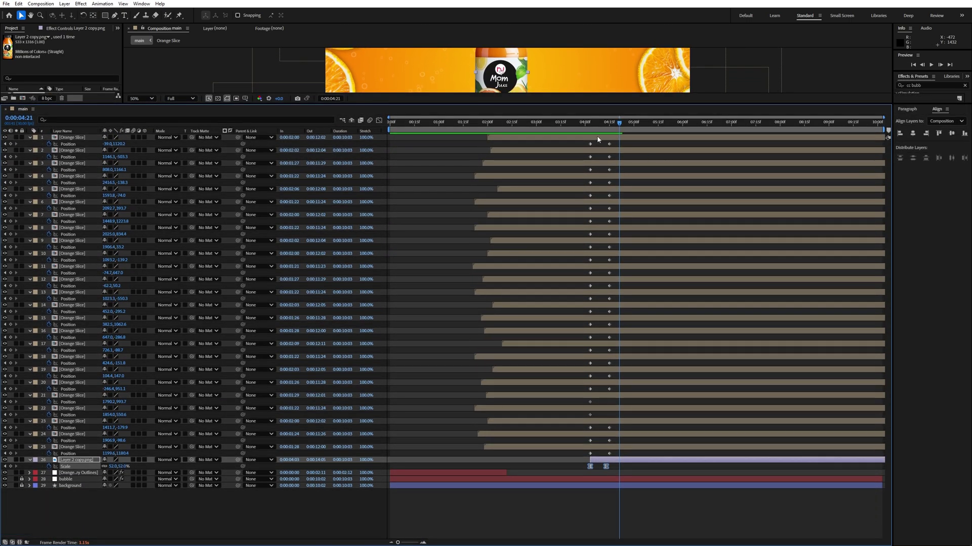
pyautogui.moveTo(582, 136); pyautogui.dragTo(613, 459)
pyautogui.press('F9')
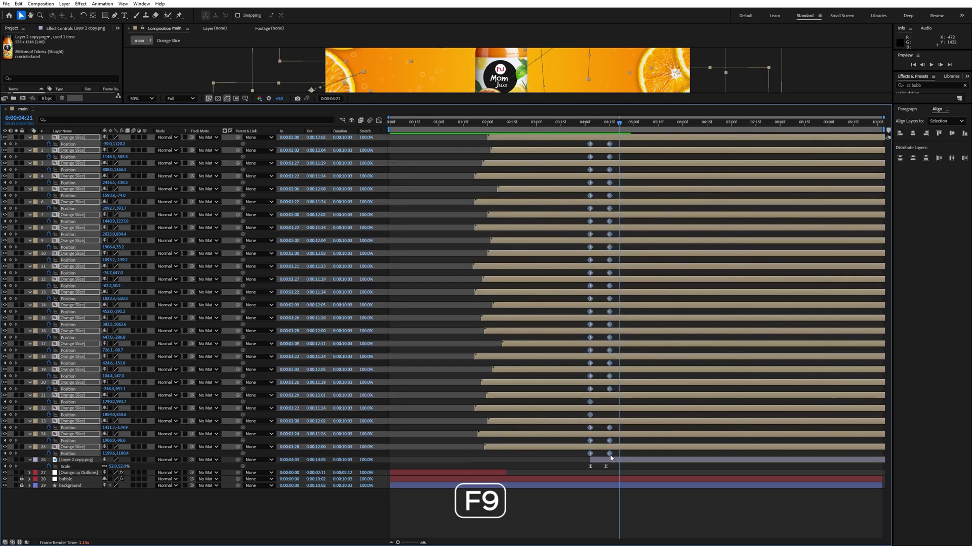
pyautogui.rightClick(611, 455)
pyautogui.moveTo(658, 449)
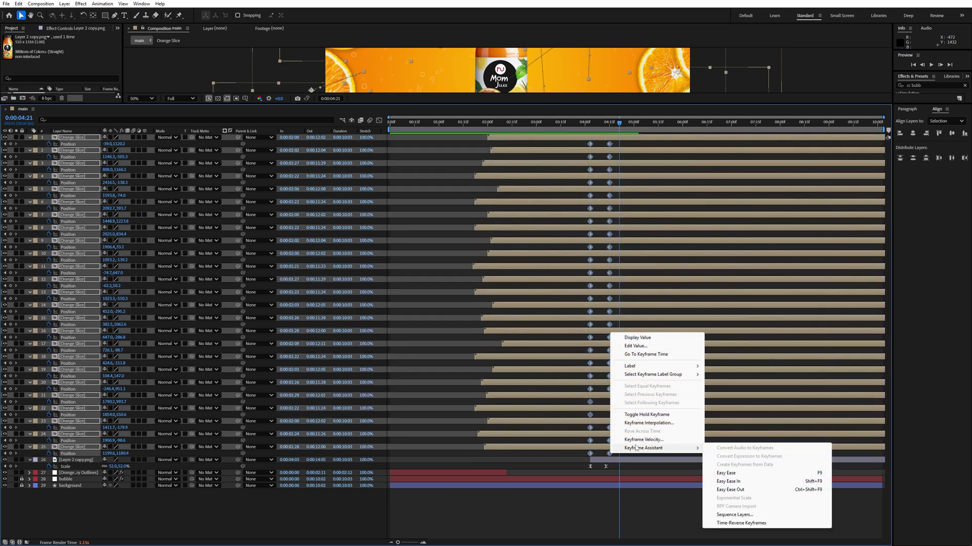
pyautogui.click(748, 474)
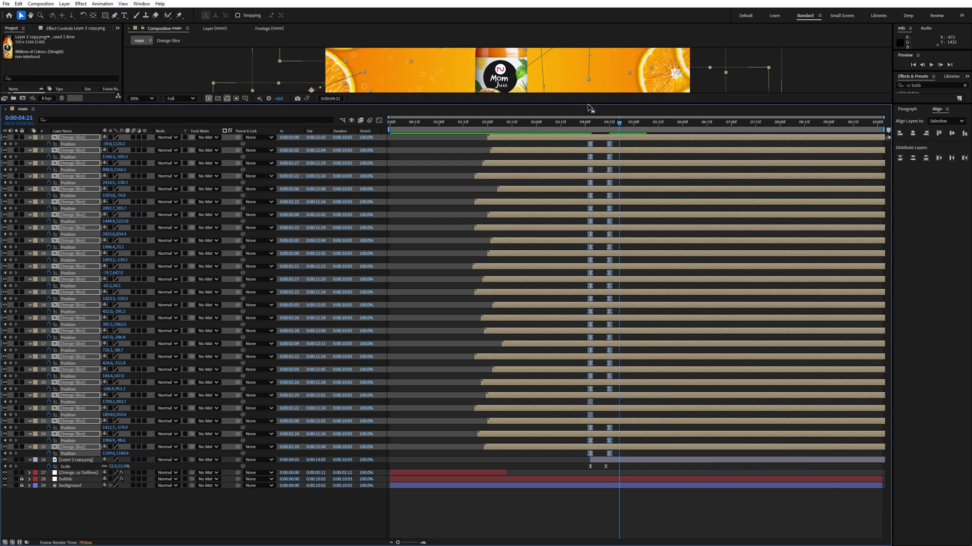
pyautogui.moveTo(588, 107); pyautogui.dragTo(589, 417)
pyautogui.click(29, 446)
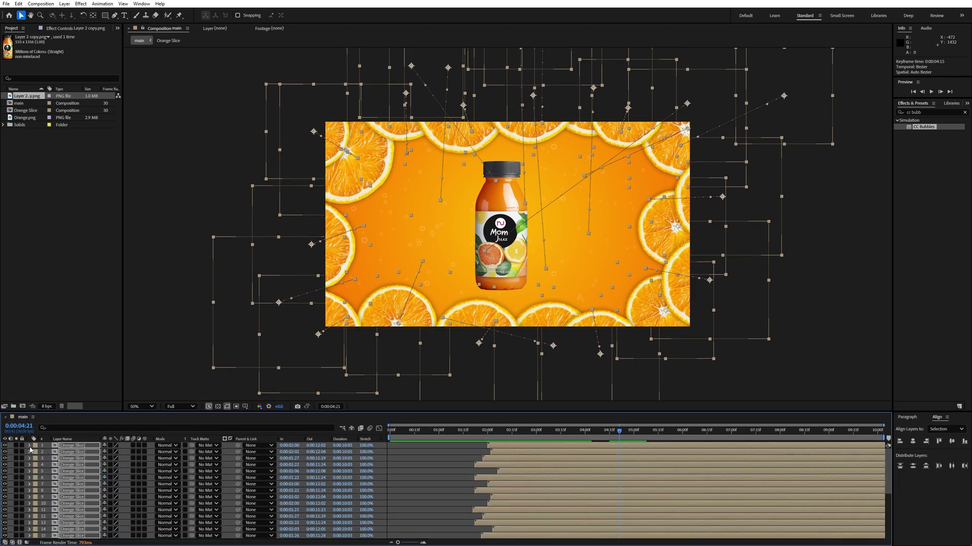
pyautogui.click(245, 358)
# Step: Preview the eased slice and bottle reveal from 0:00:03:28
pyautogui.click(579, 430)
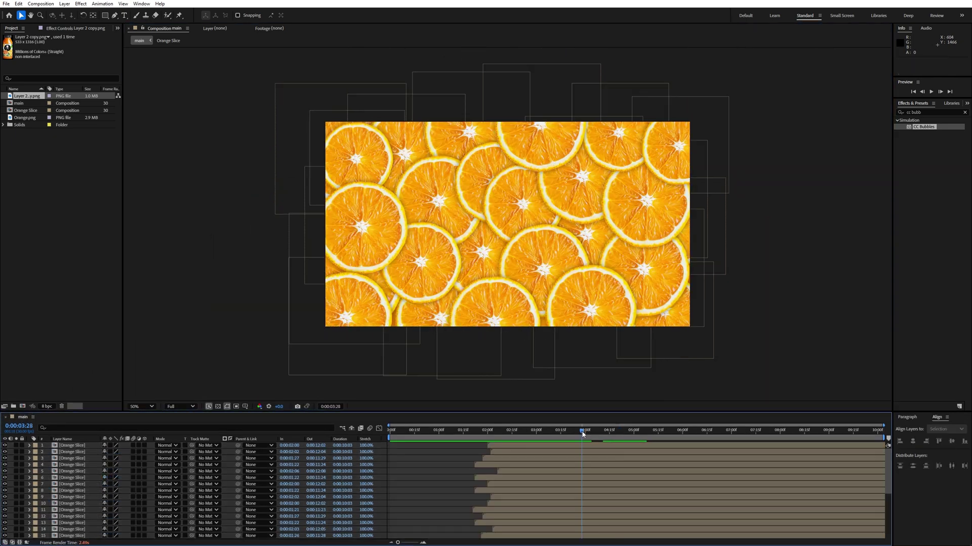
pyautogui.press('space')
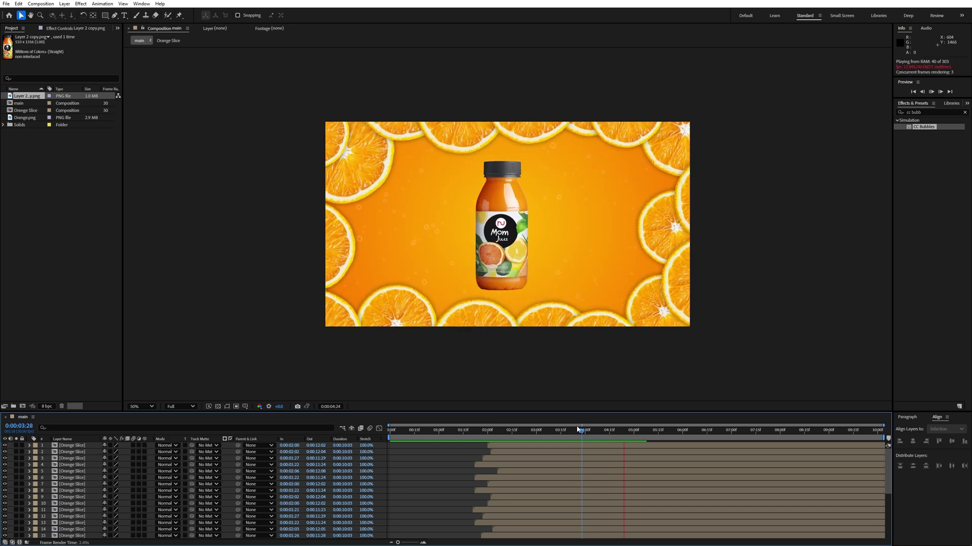
pyautogui.click(214, 147)
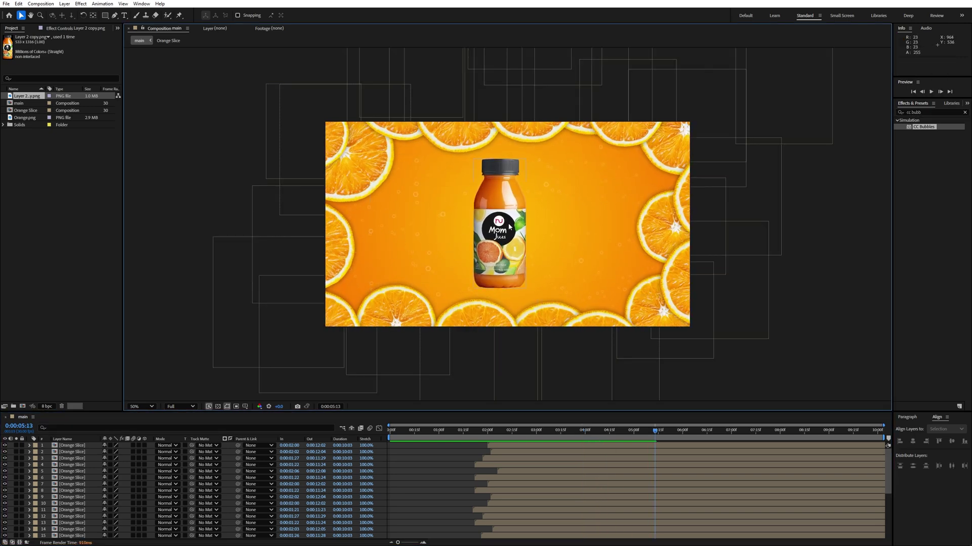
# Step: Copy the Layer Styles with Outer Glow from the first Orange Slice layer and paste them onto the Layer 2 copy.png bottle layer
pyautogui.click(499, 226)
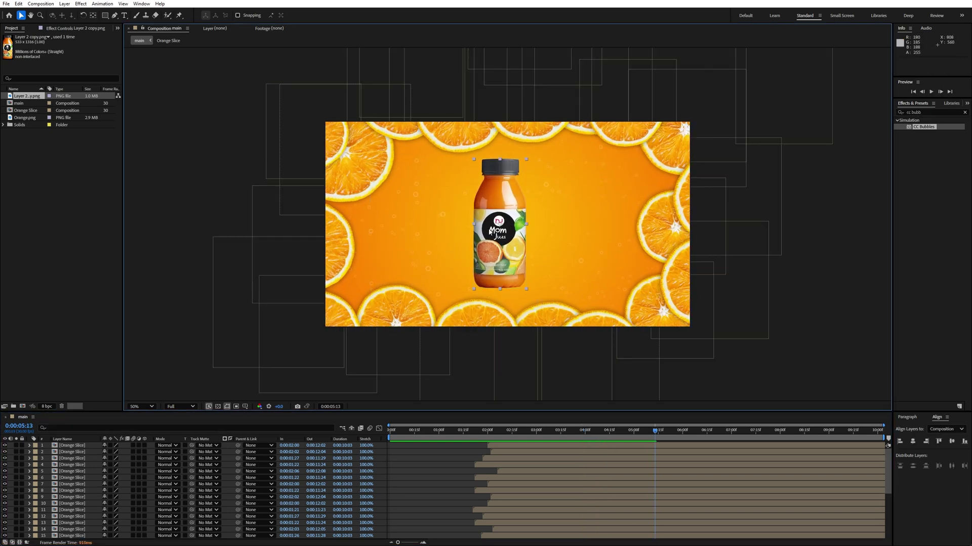
pyautogui.click(76, 465)
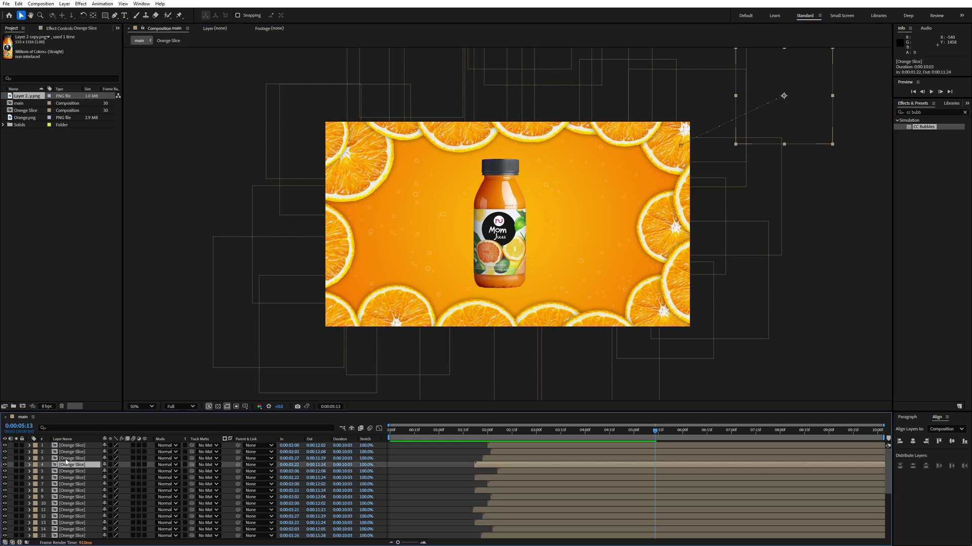
pyautogui.click(54, 445)
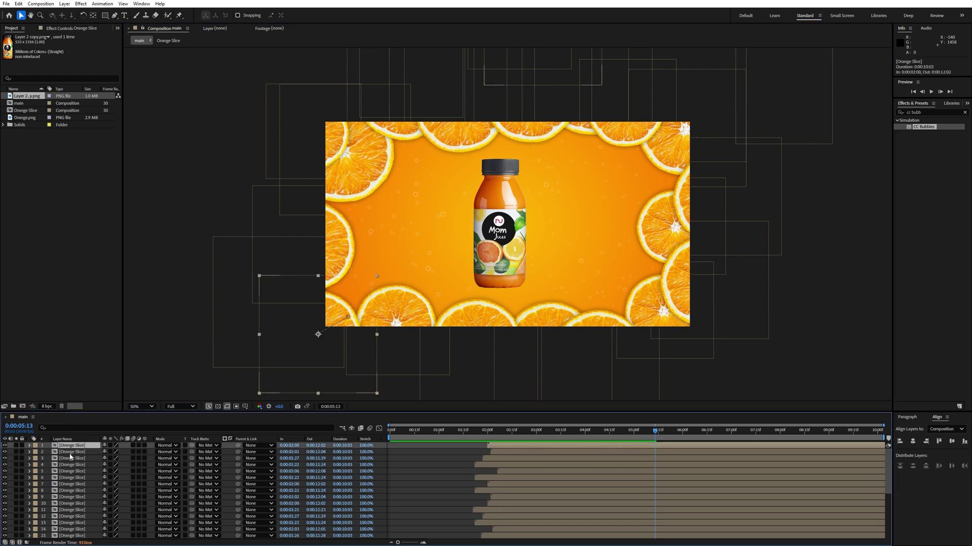
pyautogui.click(30, 446)
pyautogui.click(51, 491)
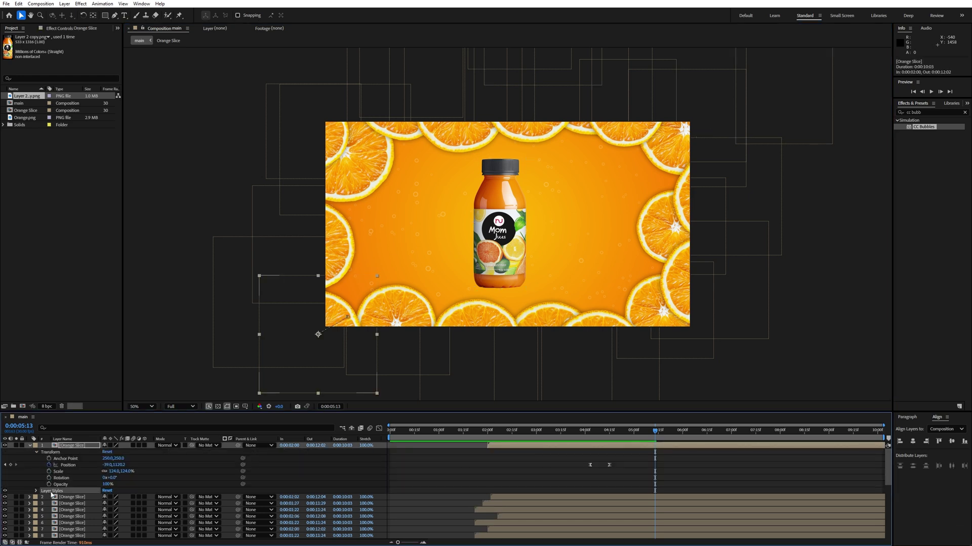
pyautogui.hotkey('ctrl', 'c')
pyautogui.doubleClick(58, 492)
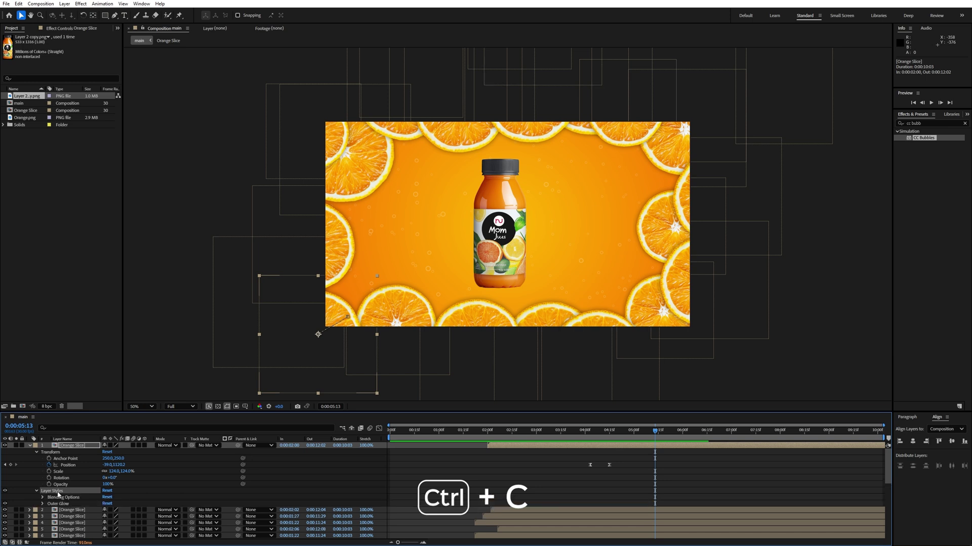
pyautogui.click(54, 453)
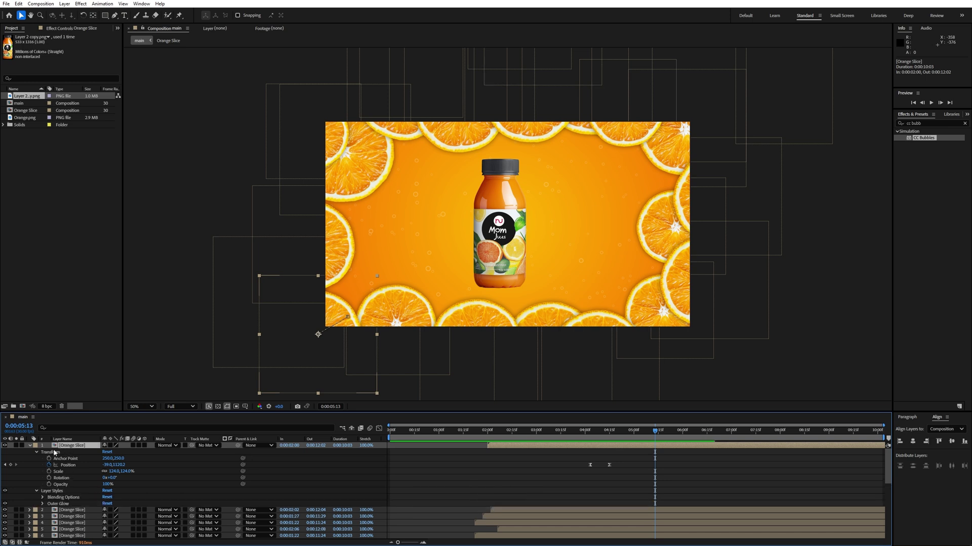
pyautogui.click(30, 446)
pyautogui.scroll(-5, 72, 474)
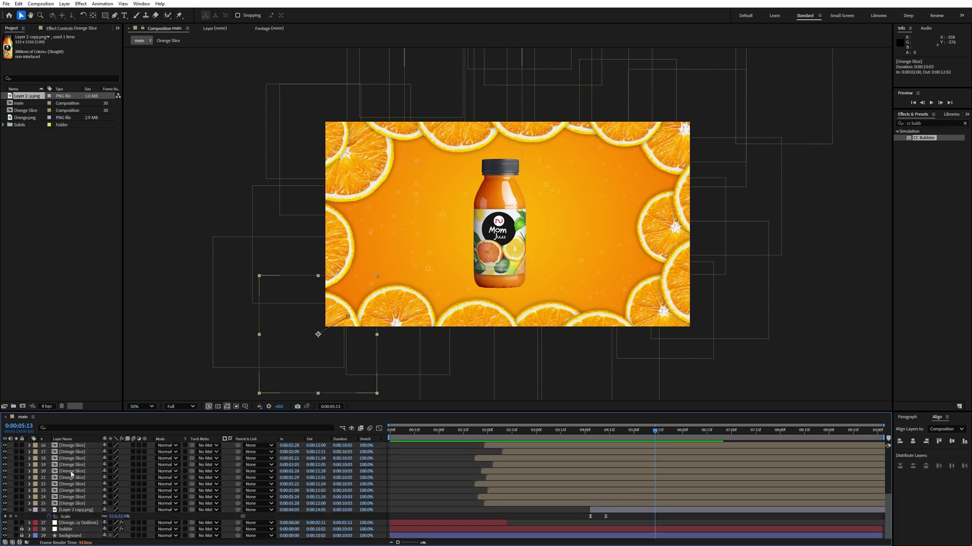
pyautogui.click(69, 510)
pyautogui.hotkey('ctrl', 'v')
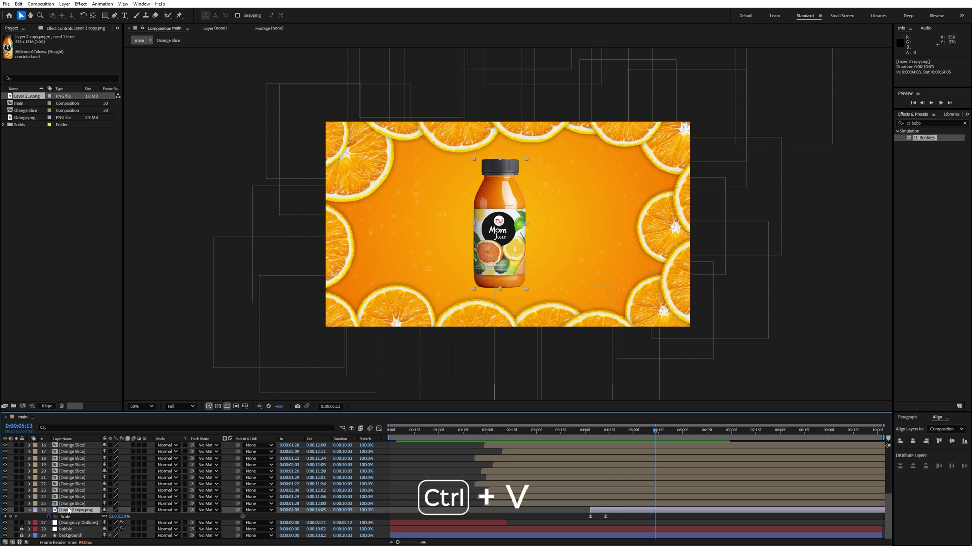
pyautogui.click(159, 202)
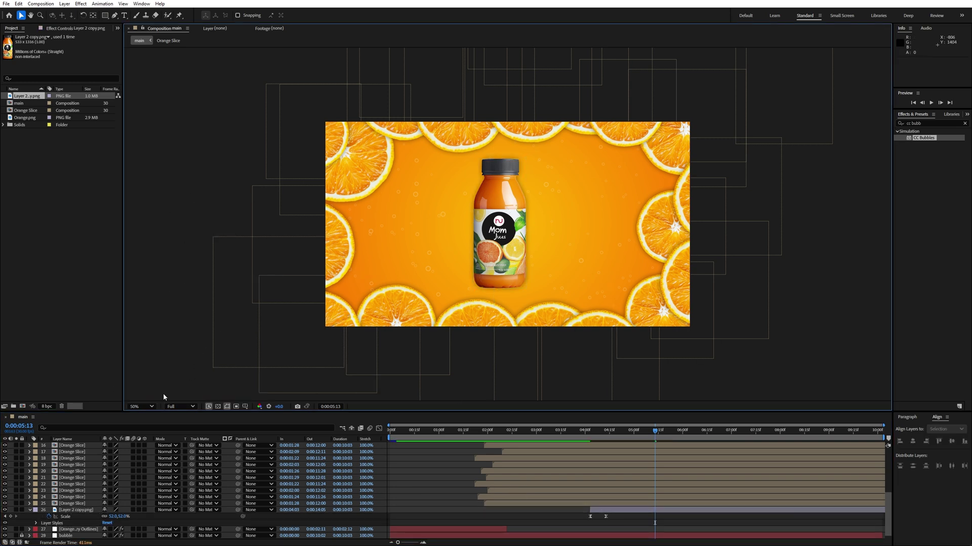
# Step: Fit the composition to the viewer and preview the full animation from the start
pyautogui.click(134, 407)
pyautogui.click(152, 253)
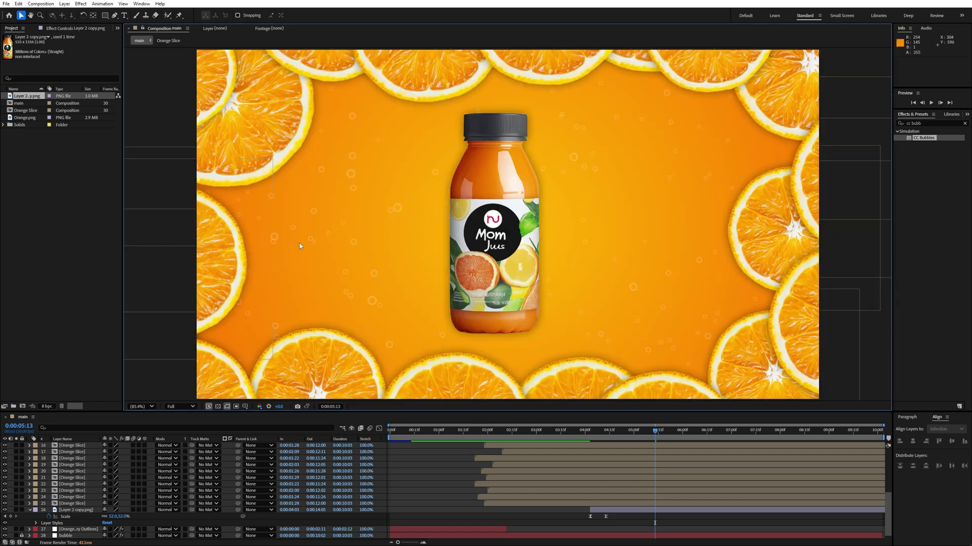
pyautogui.press('space')
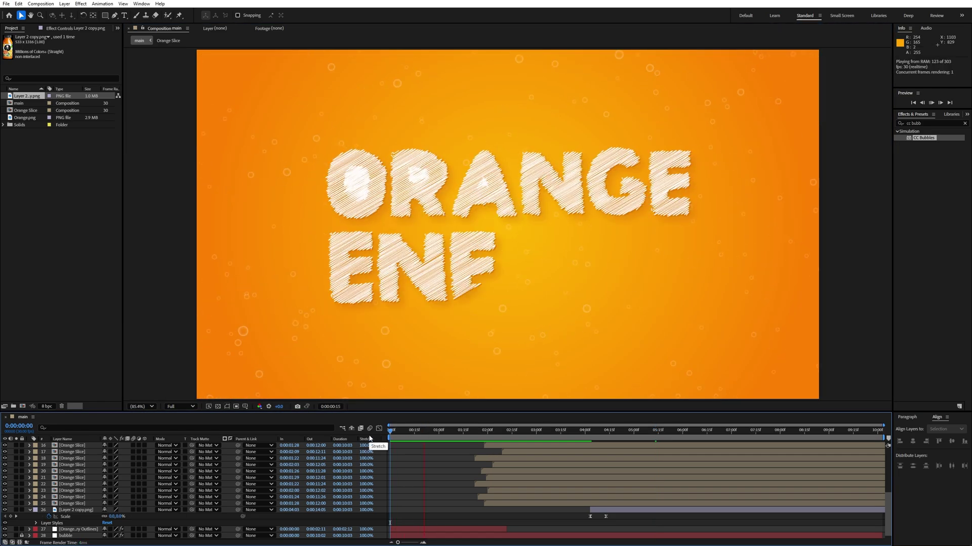